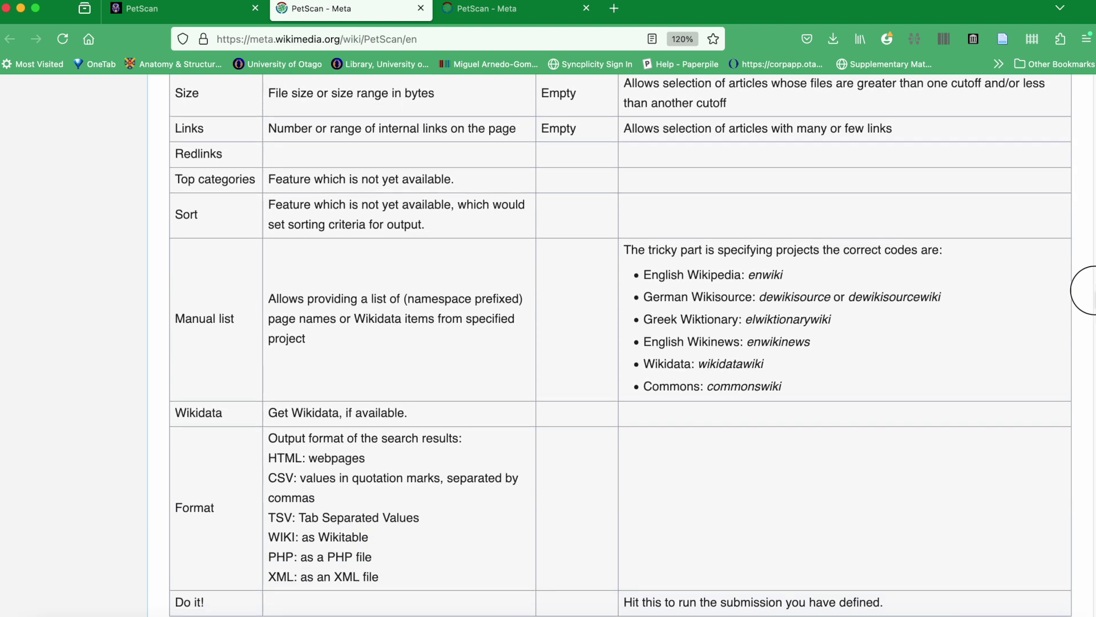
Read the PetScan manual from the manual-list project codes through the Know-how section to the end of the Examples.
left_click_drag(800, 342, 647, 234)
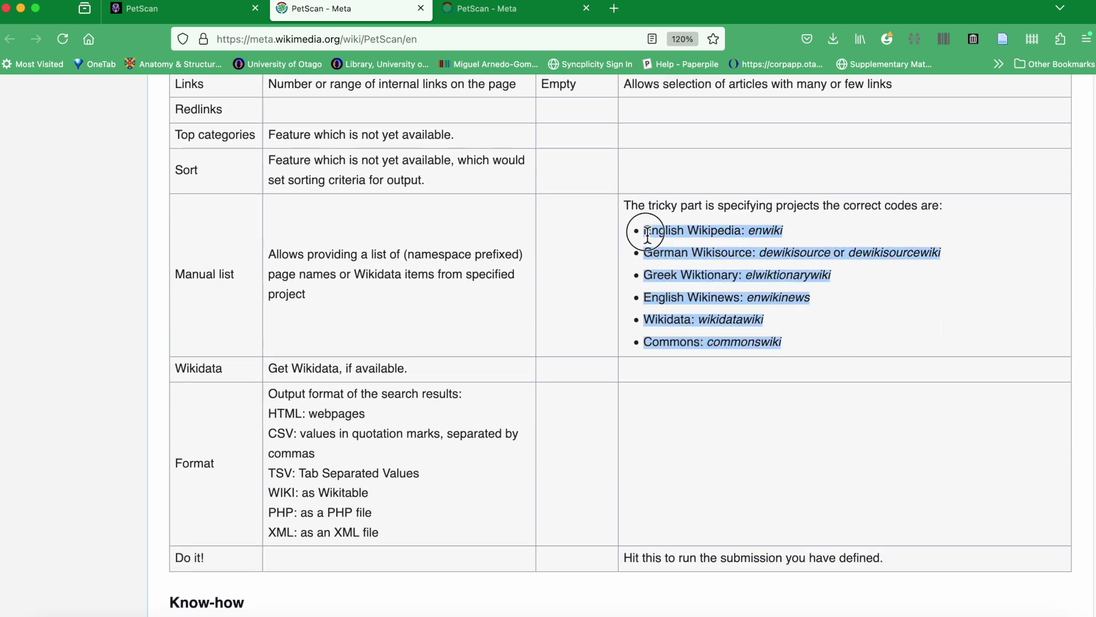
left_click(774, 325)
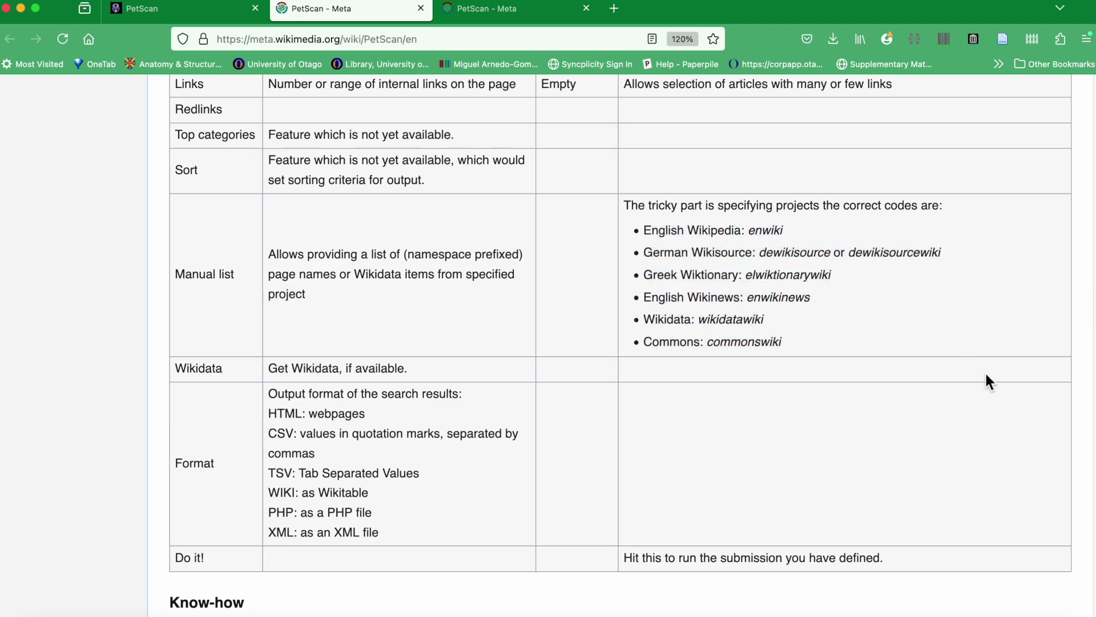
scroll(1084, 346, "down", 10)
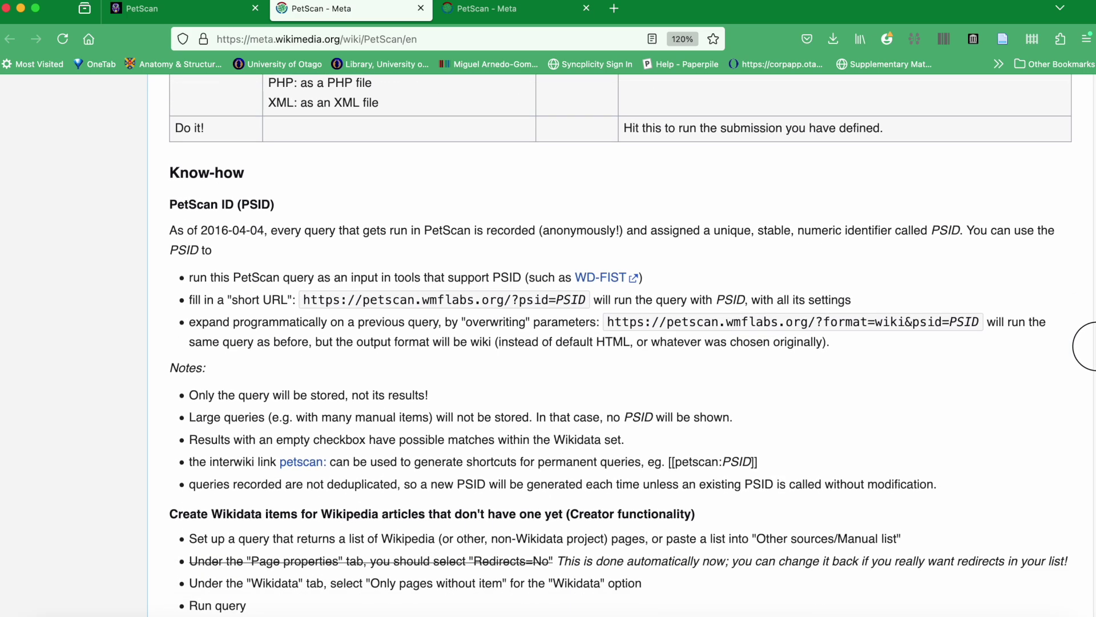
scroll(1085, 346, "down", 2)
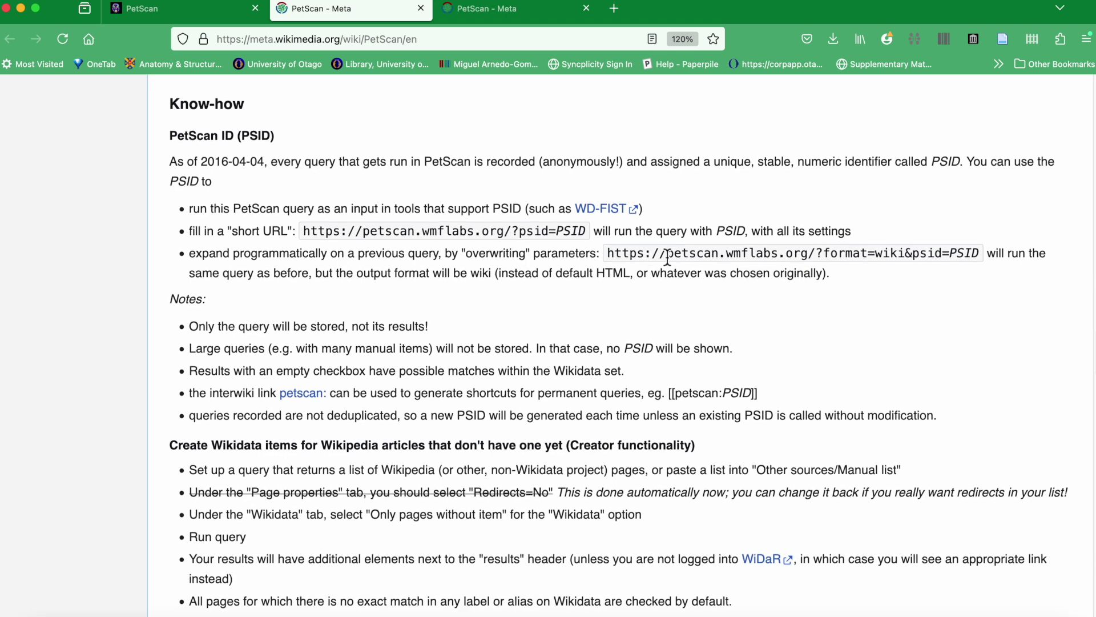
left_click(1095, 346)
left_click_drag(1095, 346, 1095, 372)
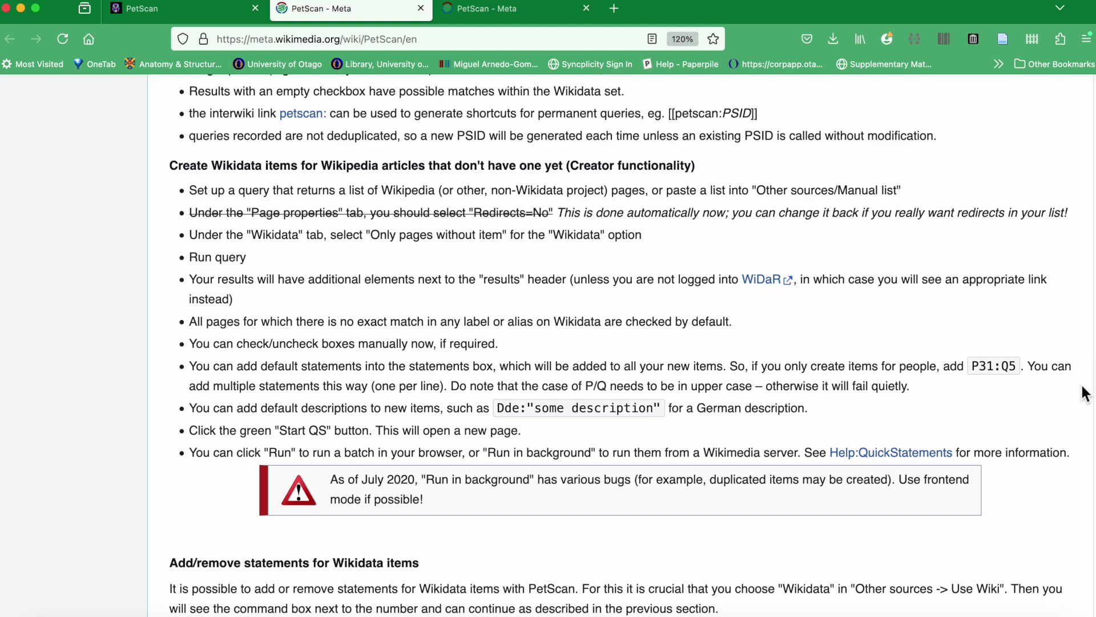
scroll(1091, 401, "down", 6)
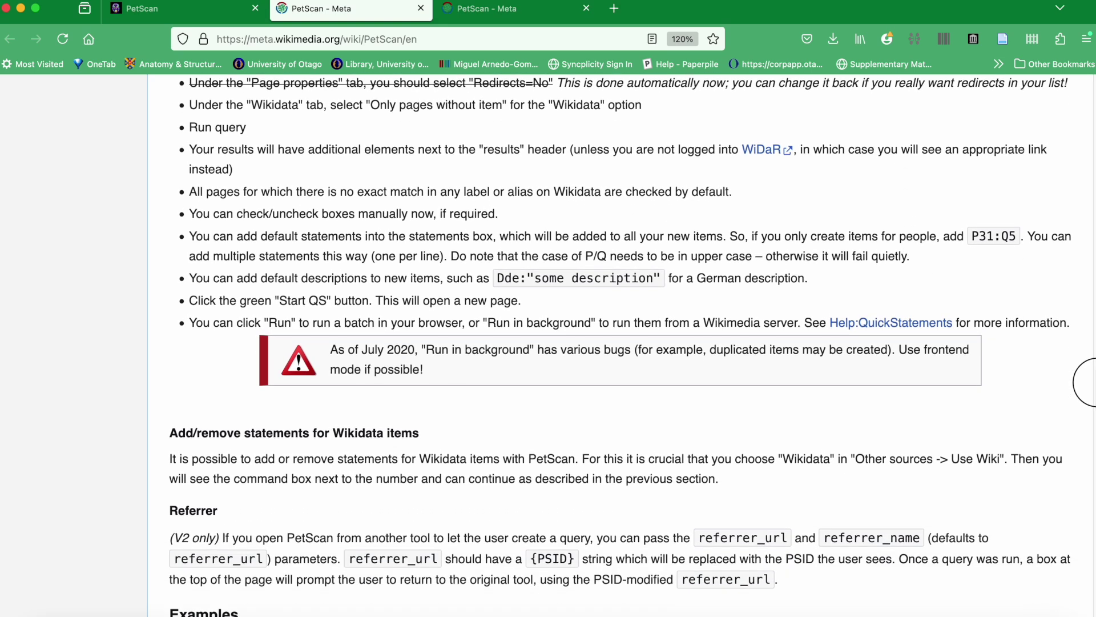
scroll(1088, 401, "down", 5)
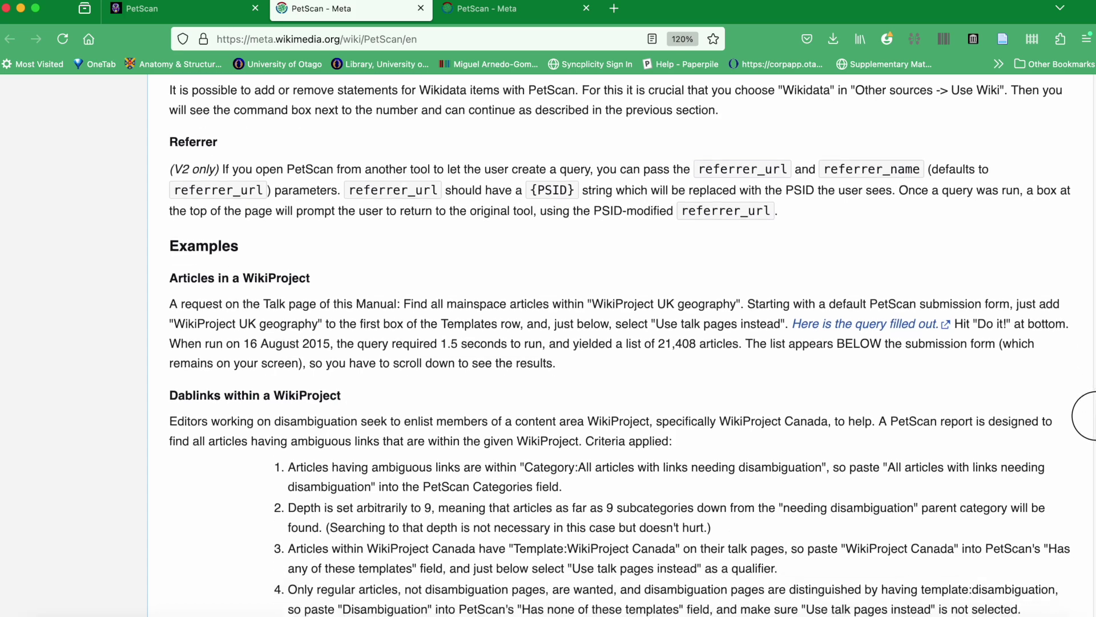
scroll(1087, 428, "down", 14)
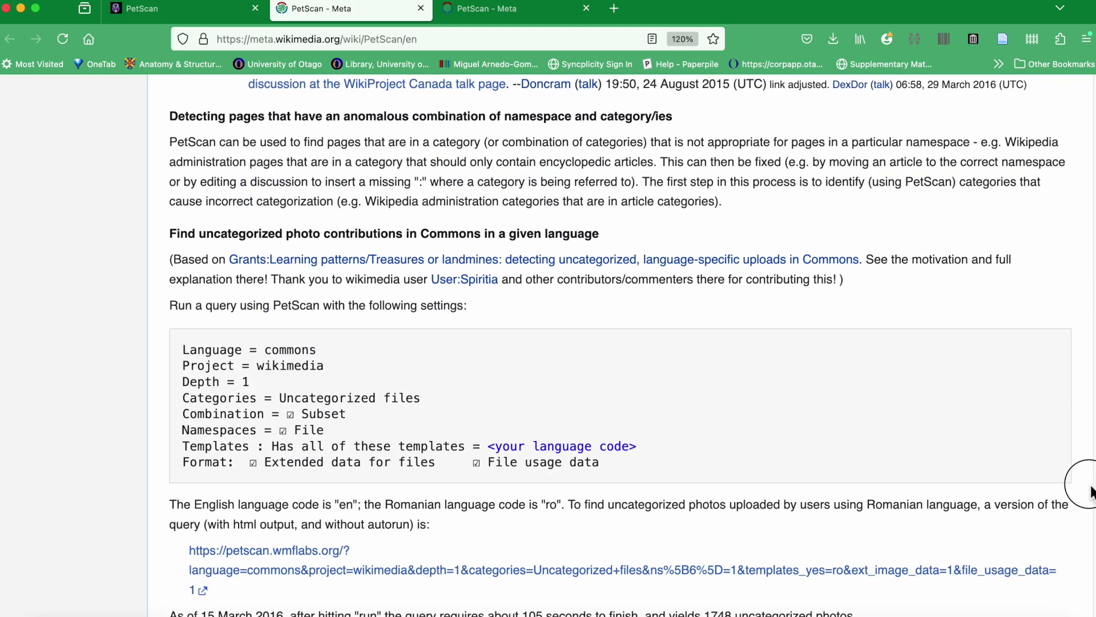
scroll(1094, 486, "down", 15)
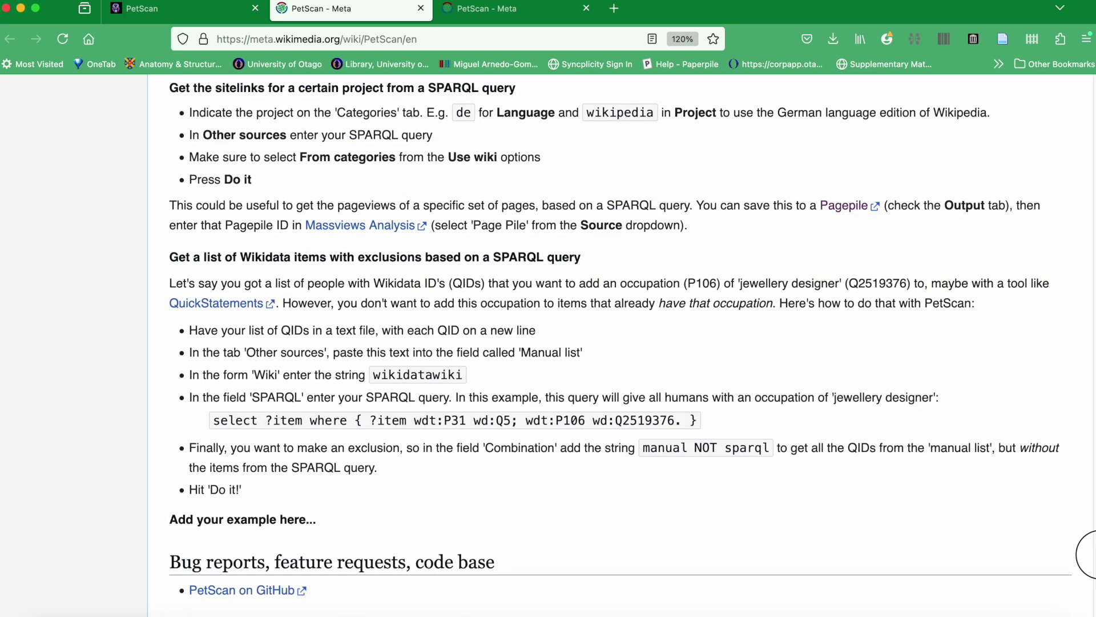
scroll(1087, 554, "up", 20)
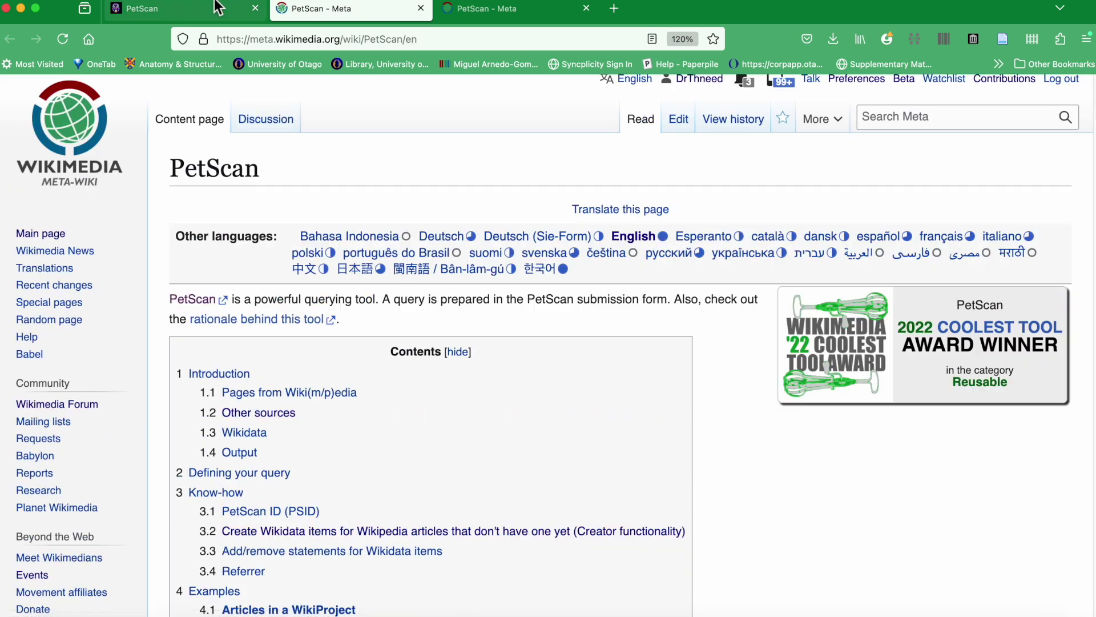
Switch to the PetScan query form, browse its list of example queries and close the list.
left_click(217, 8)
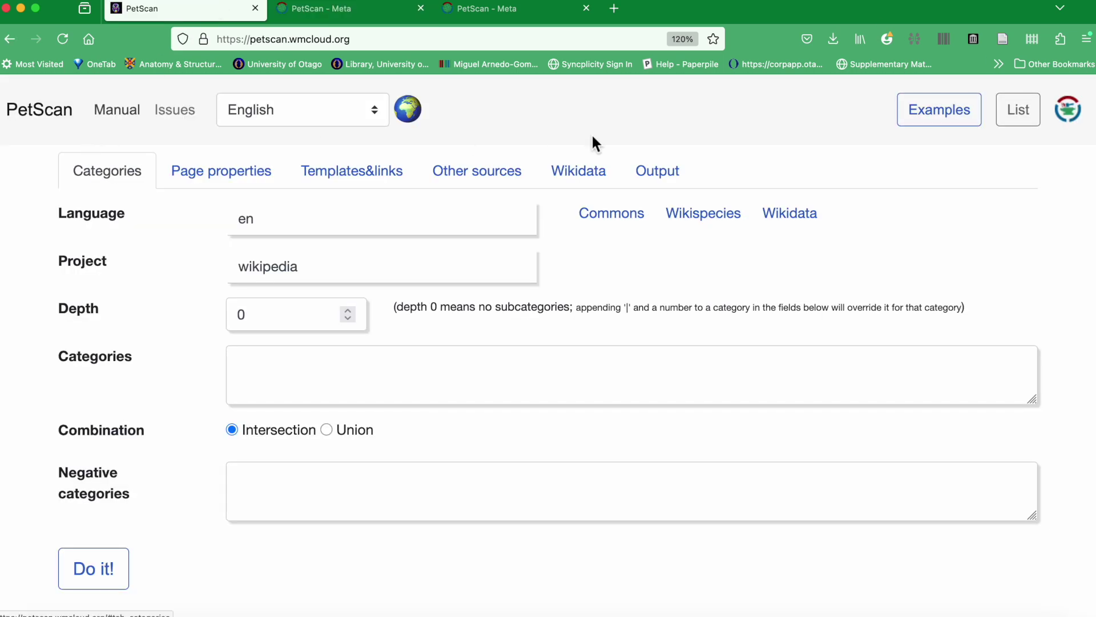
left_click(959, 116)
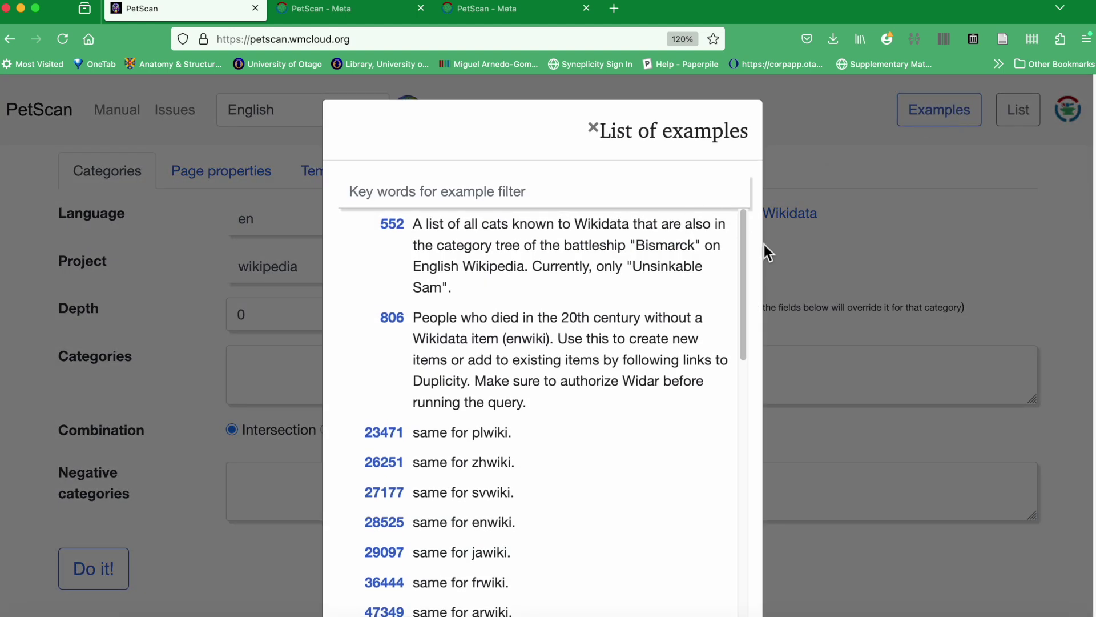
left_click_drag(745, 243, 741, 378)
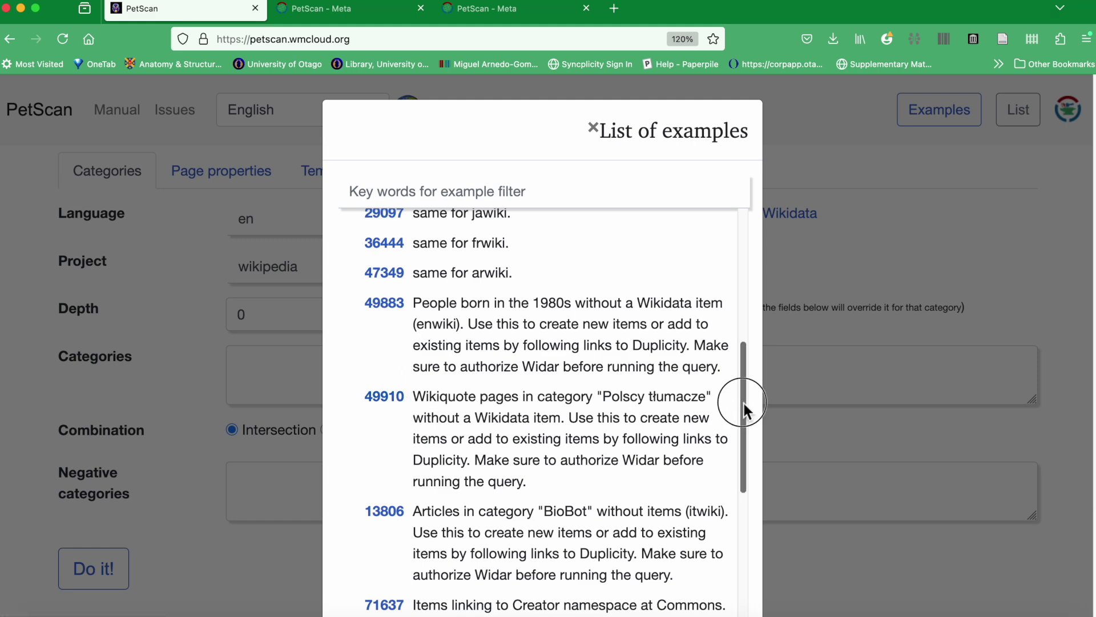
left_click_drag(745, 403, 746, 249)
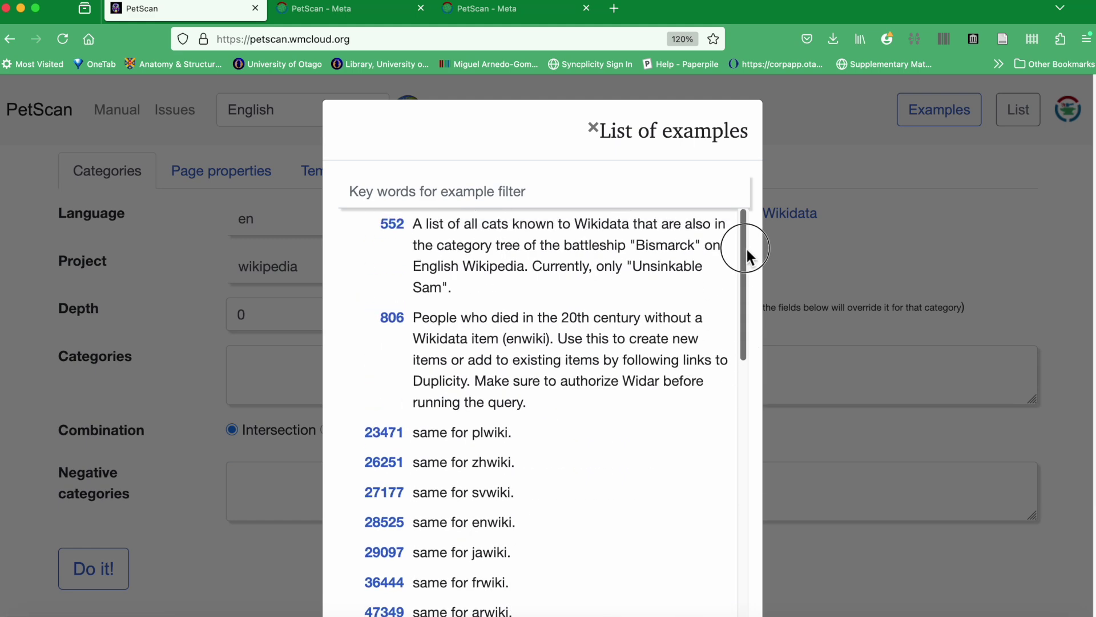
left_click(594, 129)
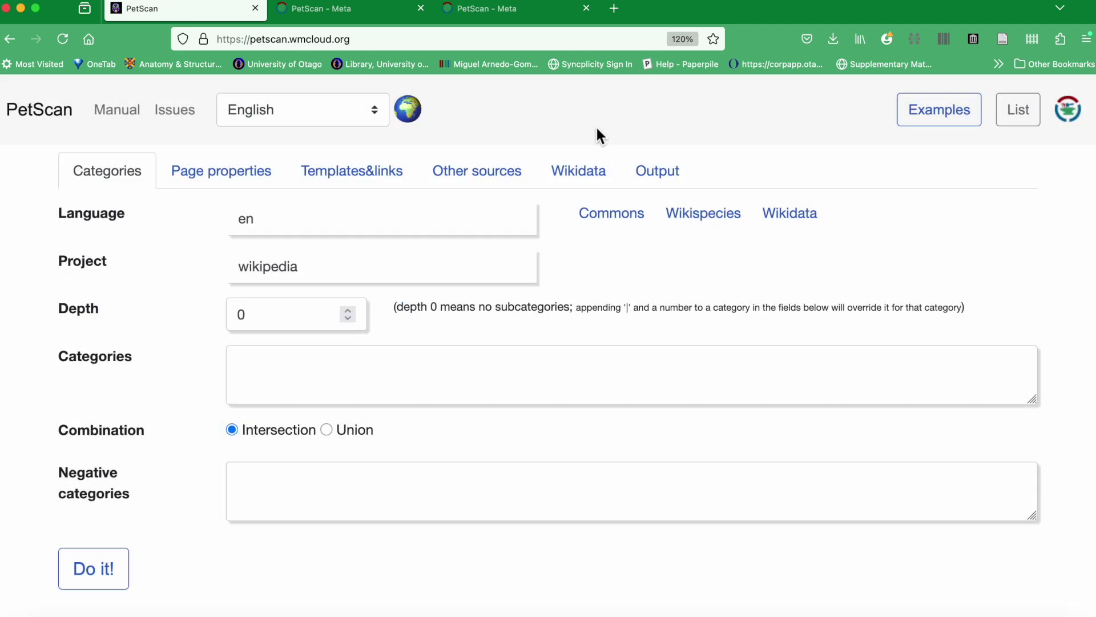
Display the whole query form as one continuous list, look through its options, and restore the tabbed layout.
left_click(1031, 119)
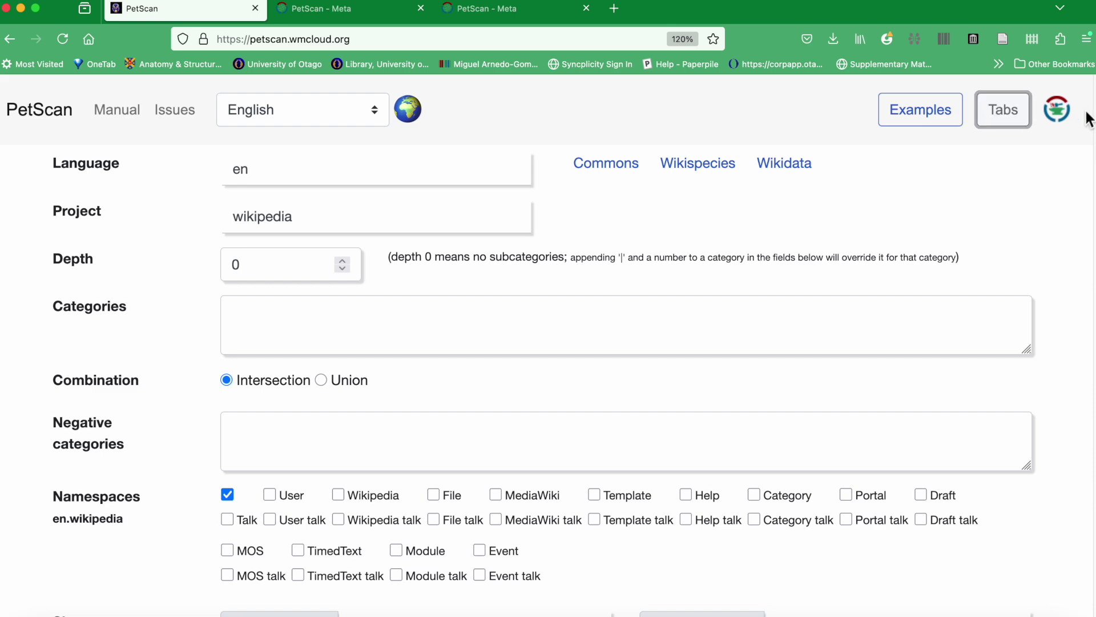
scroll(1089, 111, "down", 3)
scroll(1089, 114, "down", 15)
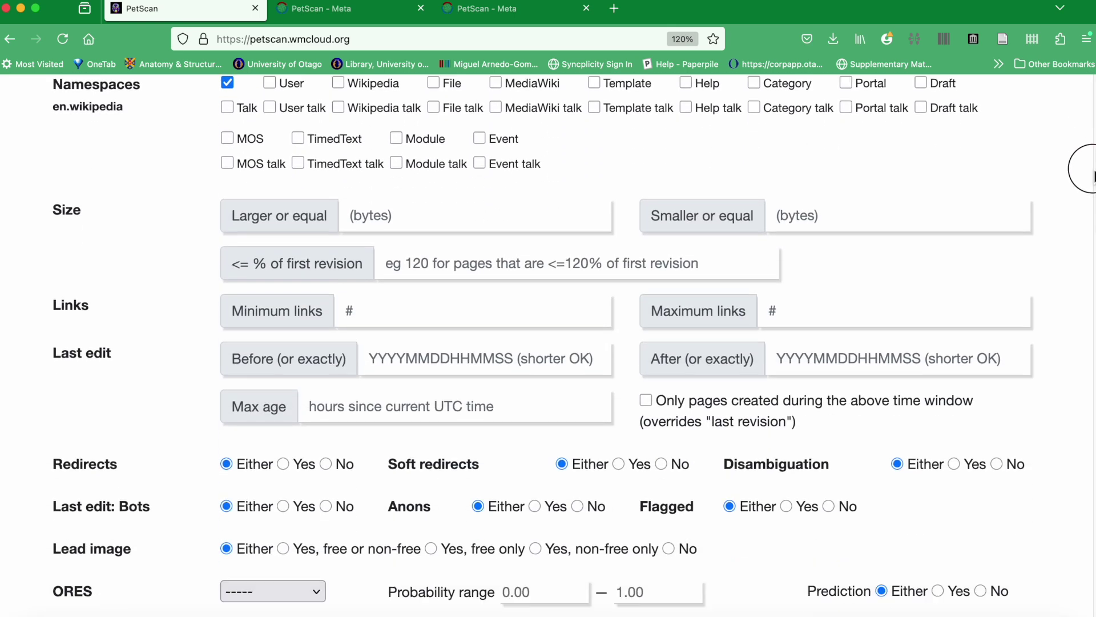
scroll(1085, 293, "up", 10)
scroll(1088, 177, "up", 10)
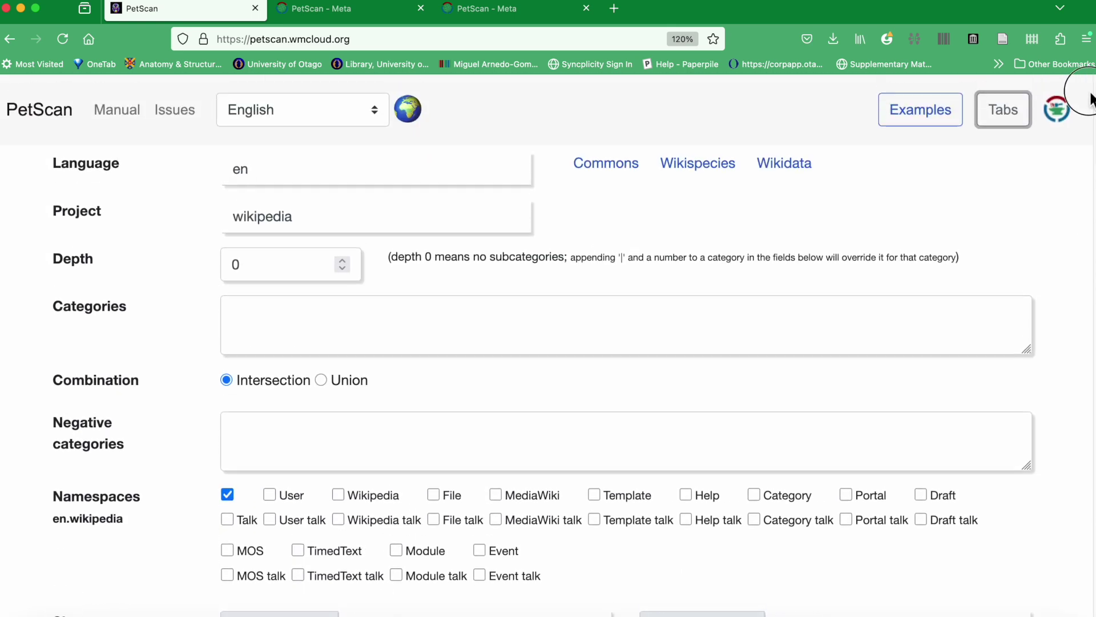
left_click(988, 123)
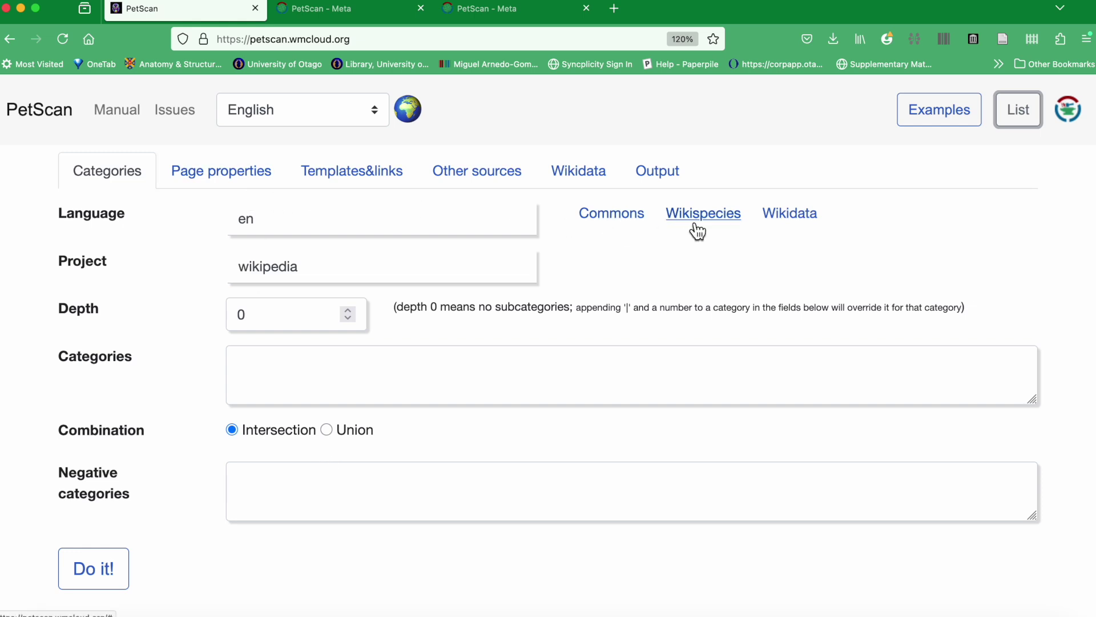
Examine the page property filters, from namespaces, size and links to redirects, lead image and ORES.
left_click(269, 180)
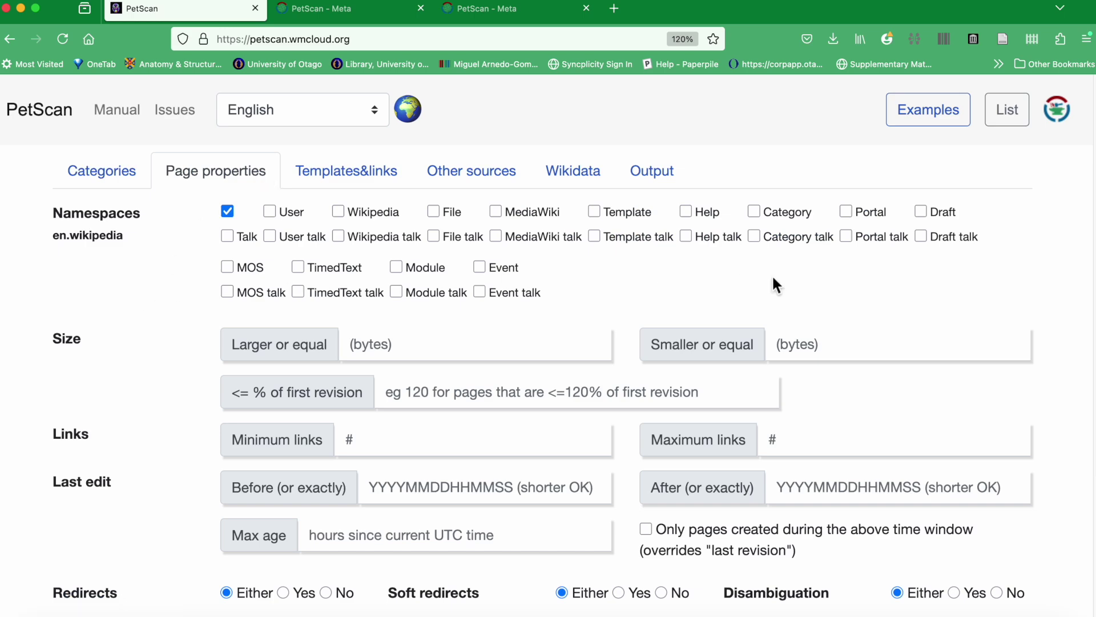
scroll(1083, 237, "down", 4)
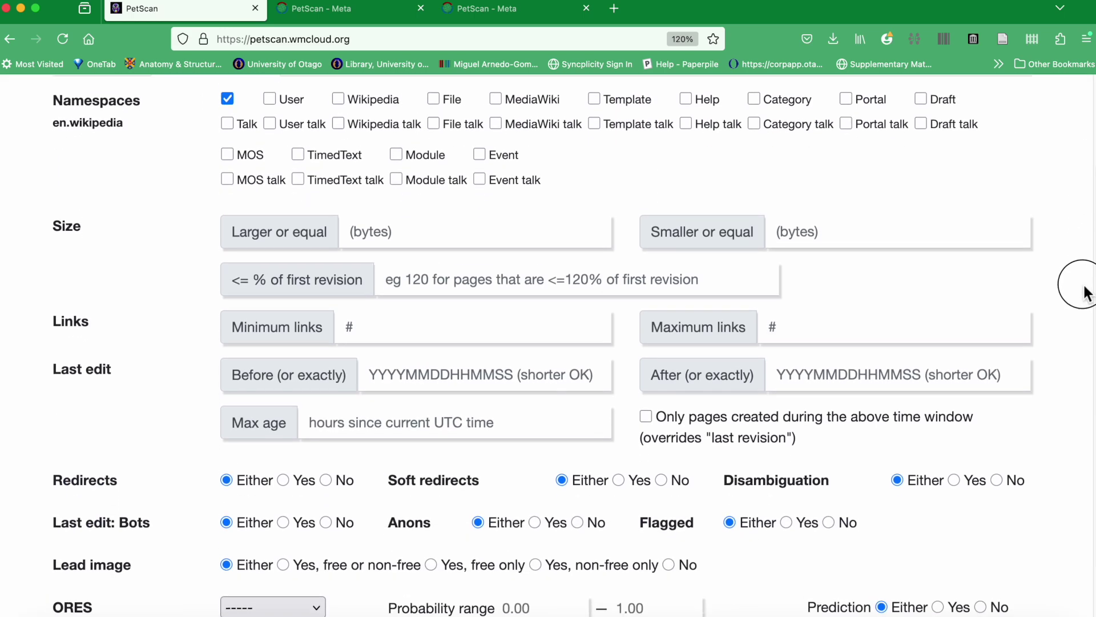
scroll(1081, 284, "up", 1)
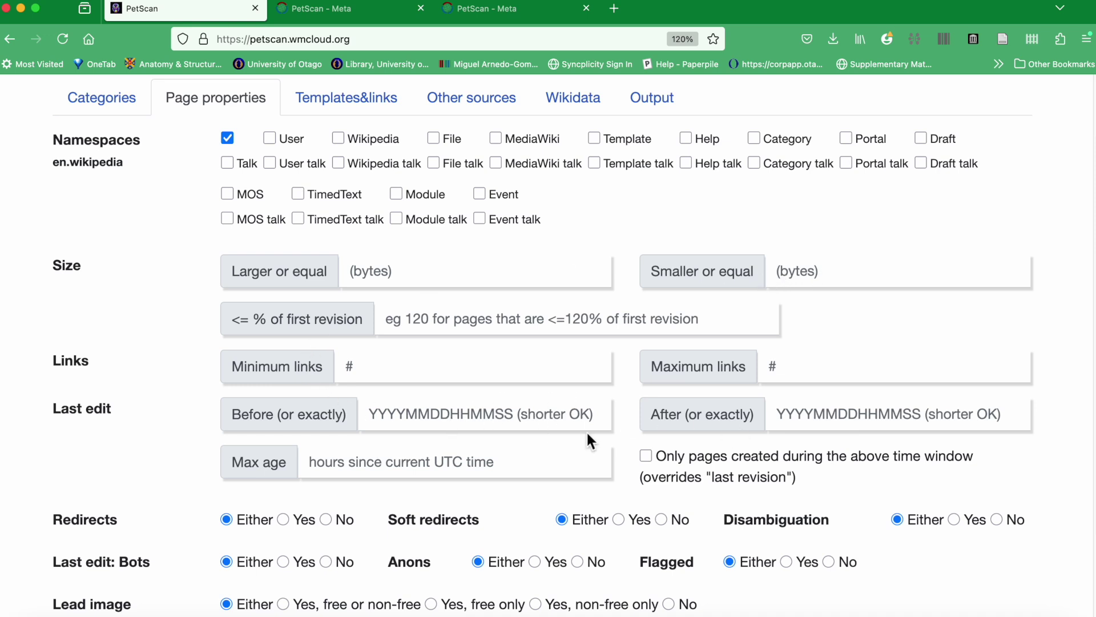
scroll(1091, 344, "down", 1)
scroll(1091, 344, "down", 2)
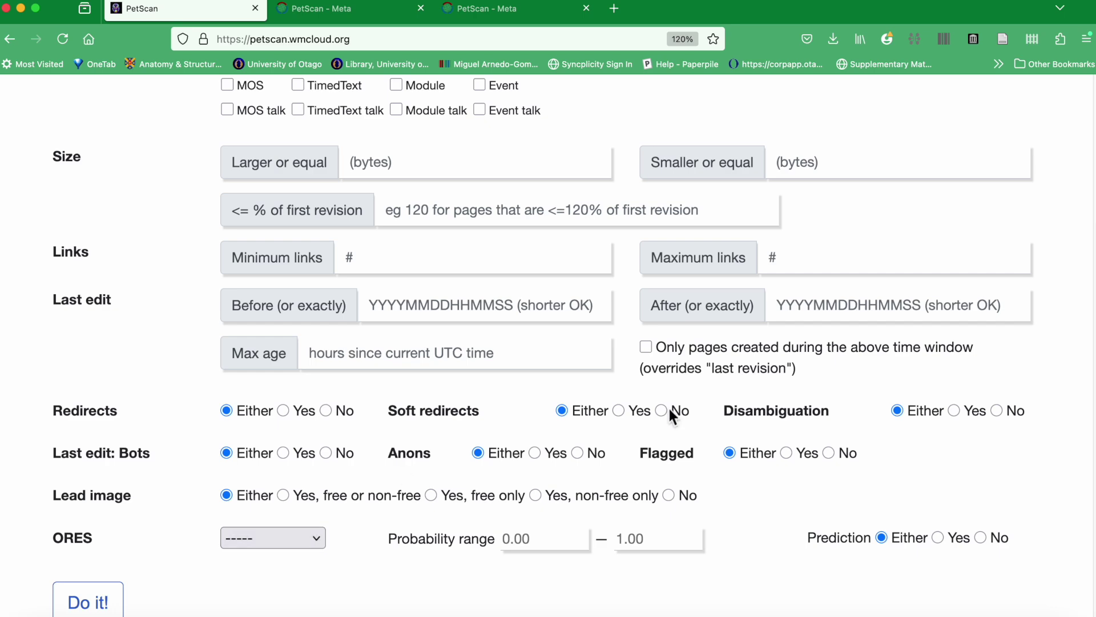
scroll(1076, 196, "up", 5)
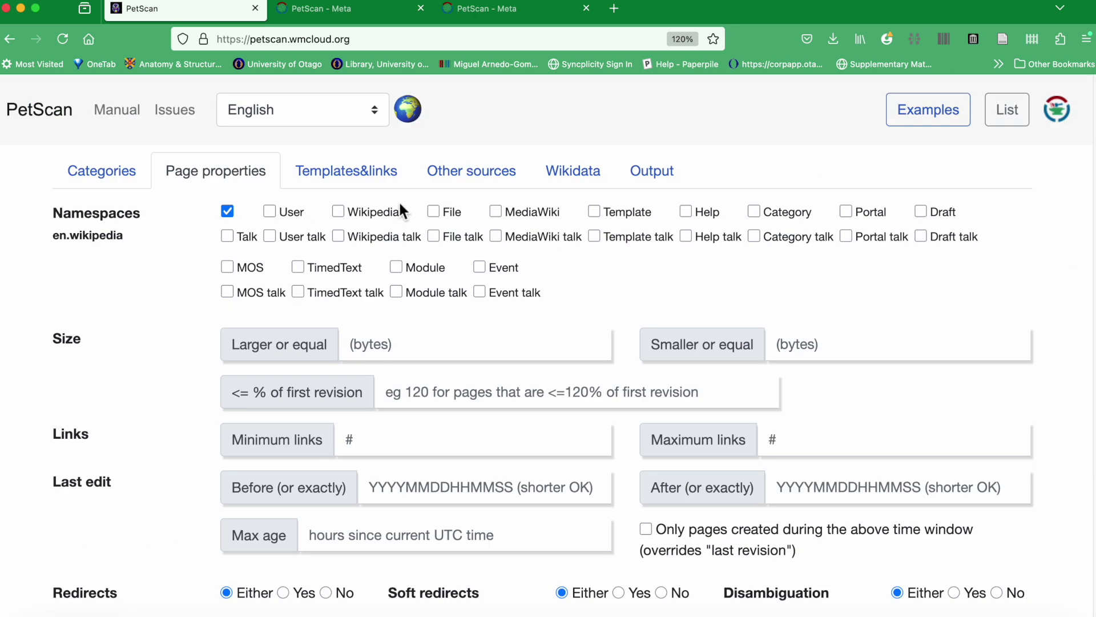
Examine the template and link filters and the other sources, including SPARQL, manual list, PagePile and source combination.
left_click(384, 183)
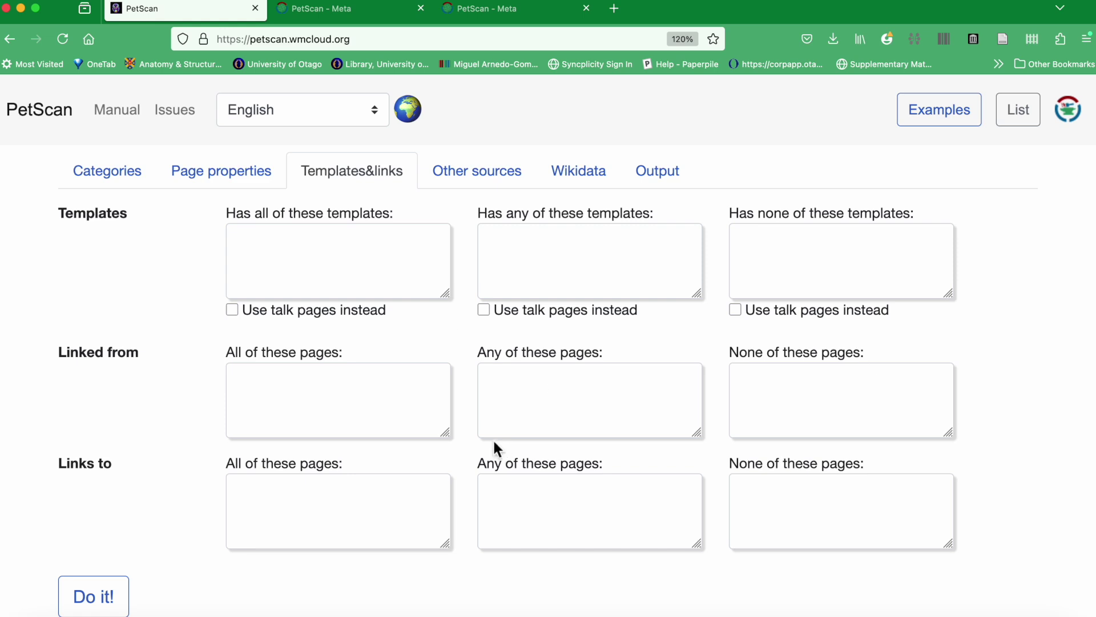
left_click(486, 175)
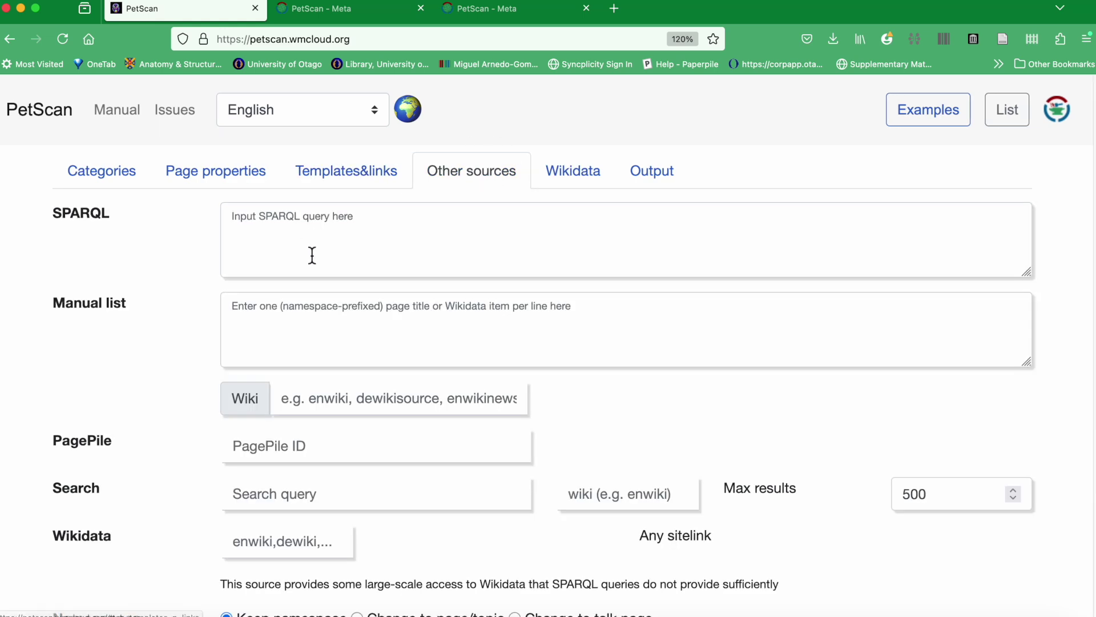
left_click(339, 221)
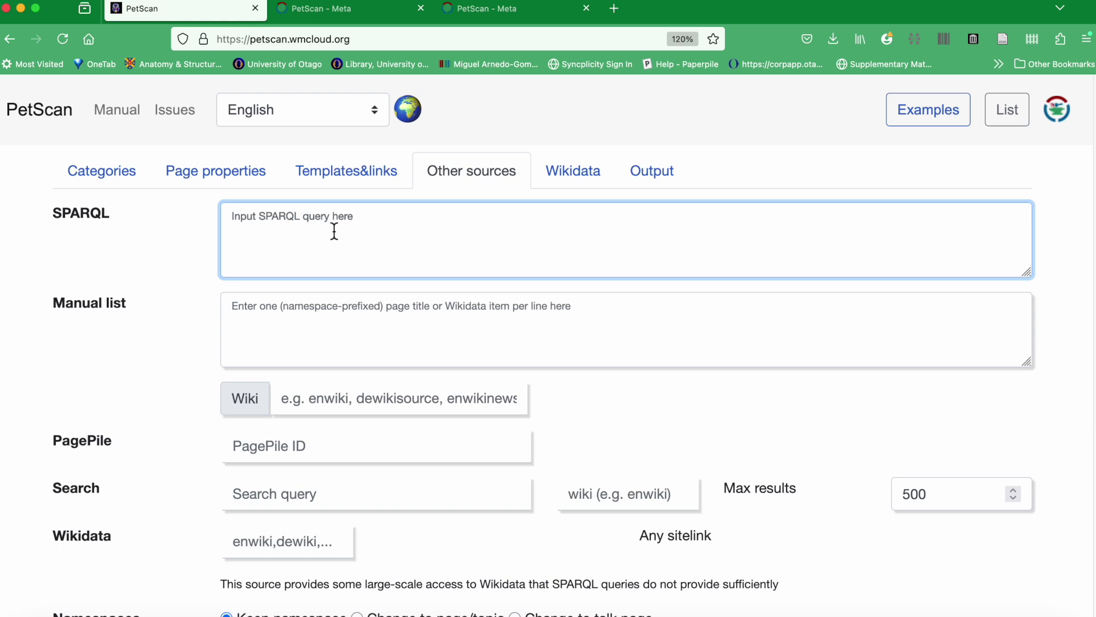
scroll(1094, 226, "down", 2)
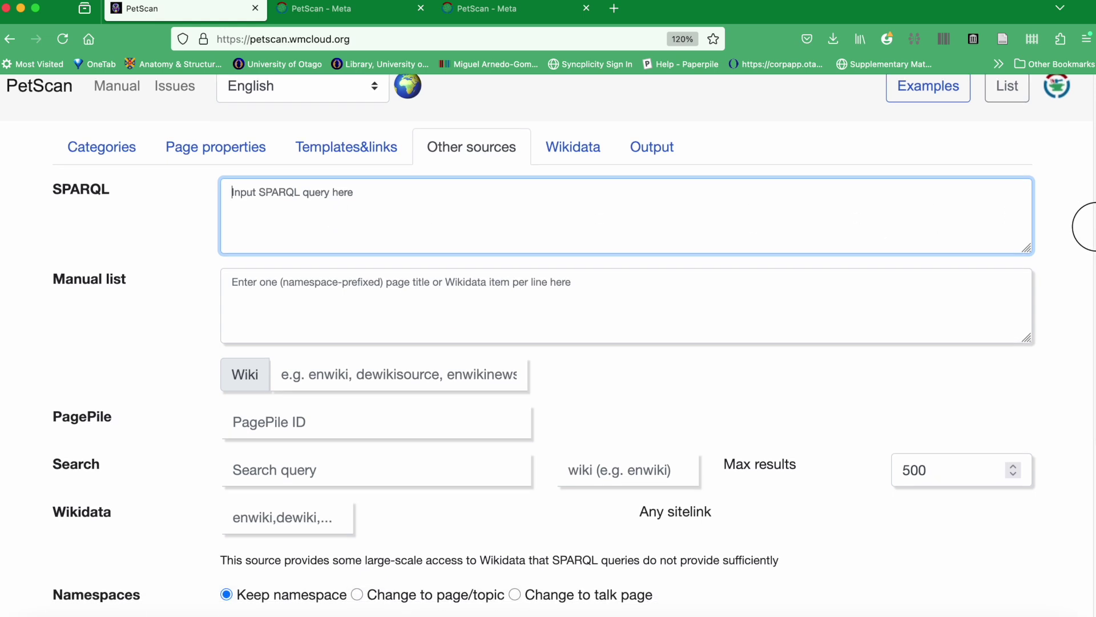
scroll(1085, 240, "down", 3)
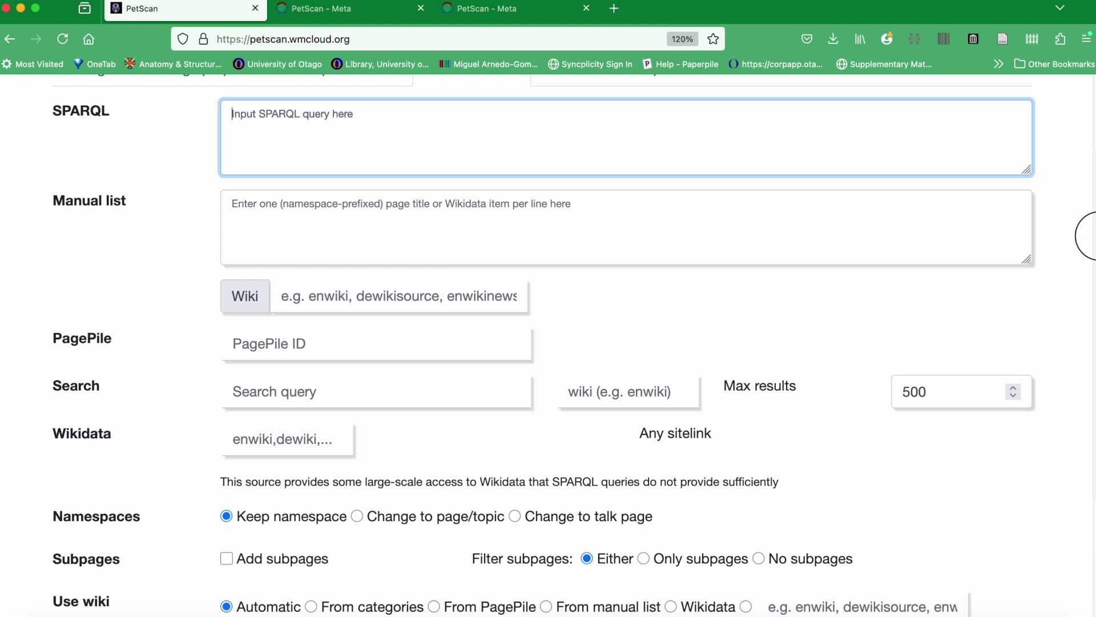
scroll(1091, 235, "down", 5)
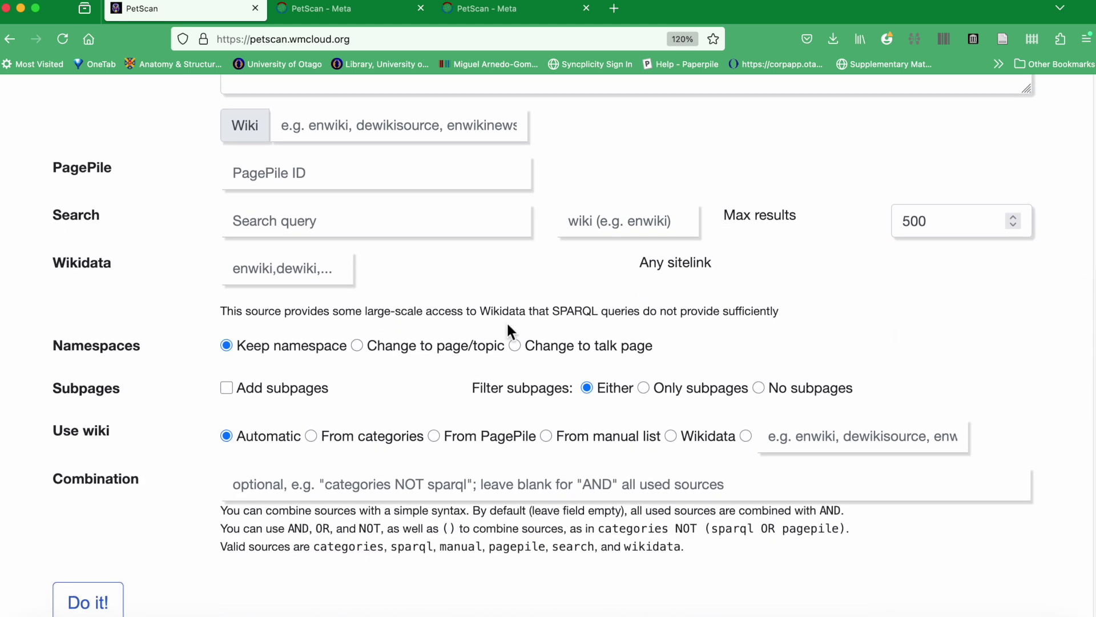
scroll(592, 181, "up", 8)
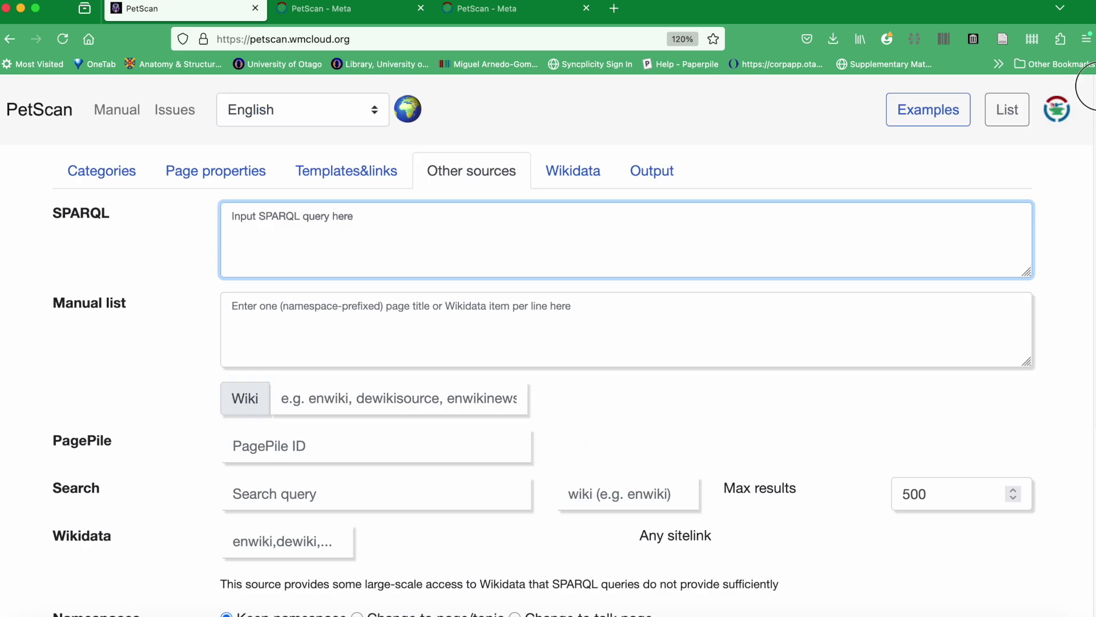
Examine the Wikidata item, site link and label options, and open the output settings.
left_click(593, 181)
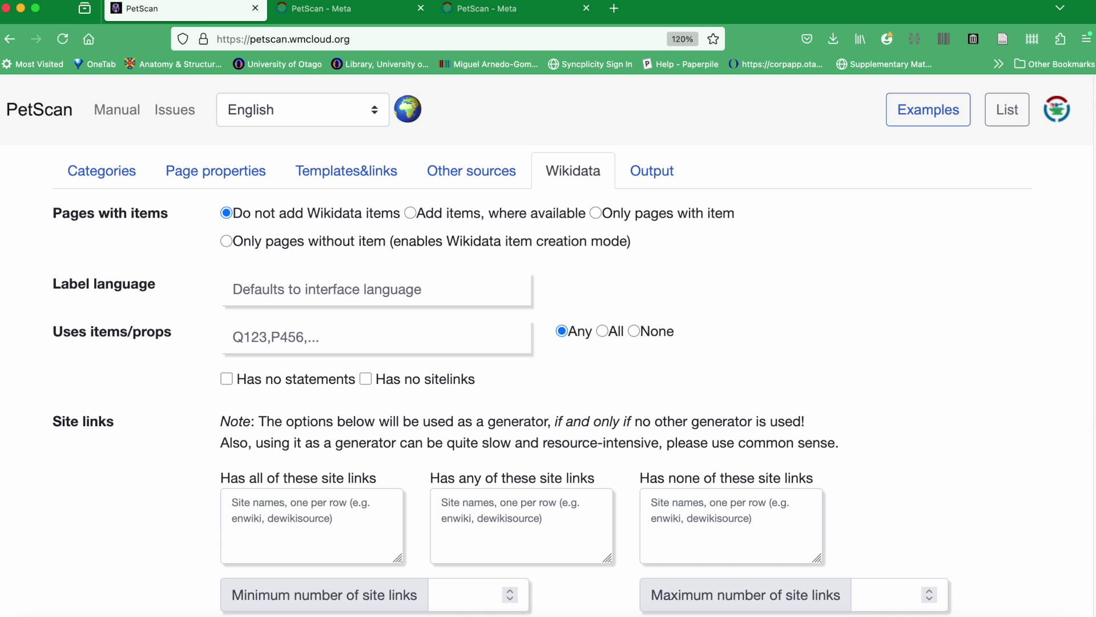
scroll(1074, 309, "down", 5)
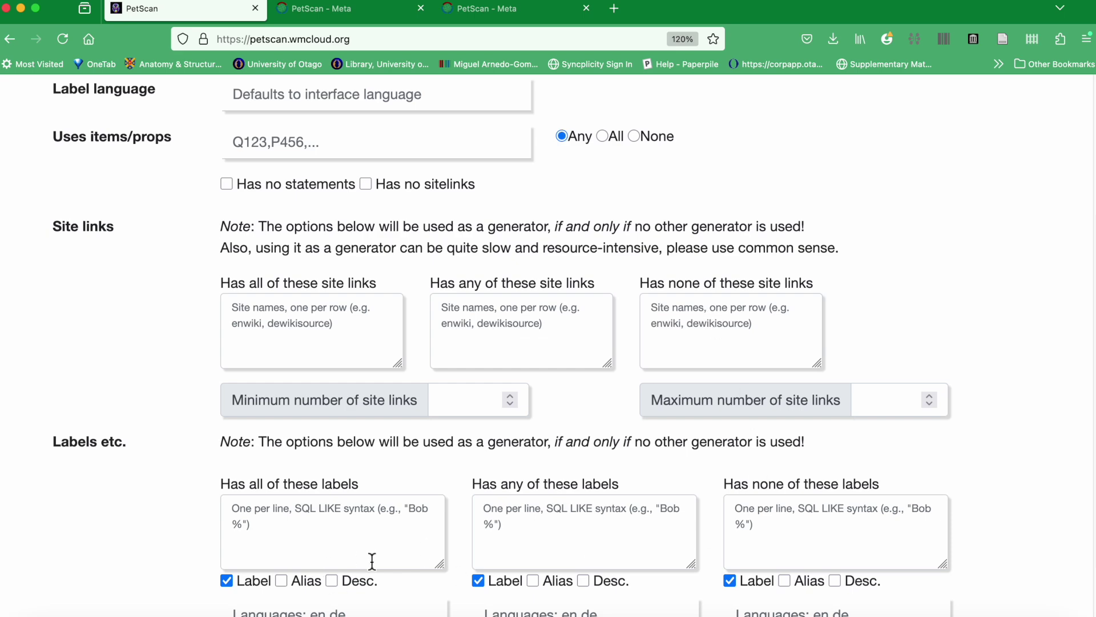
left_click_drag(1088, 374, 1085, 34)
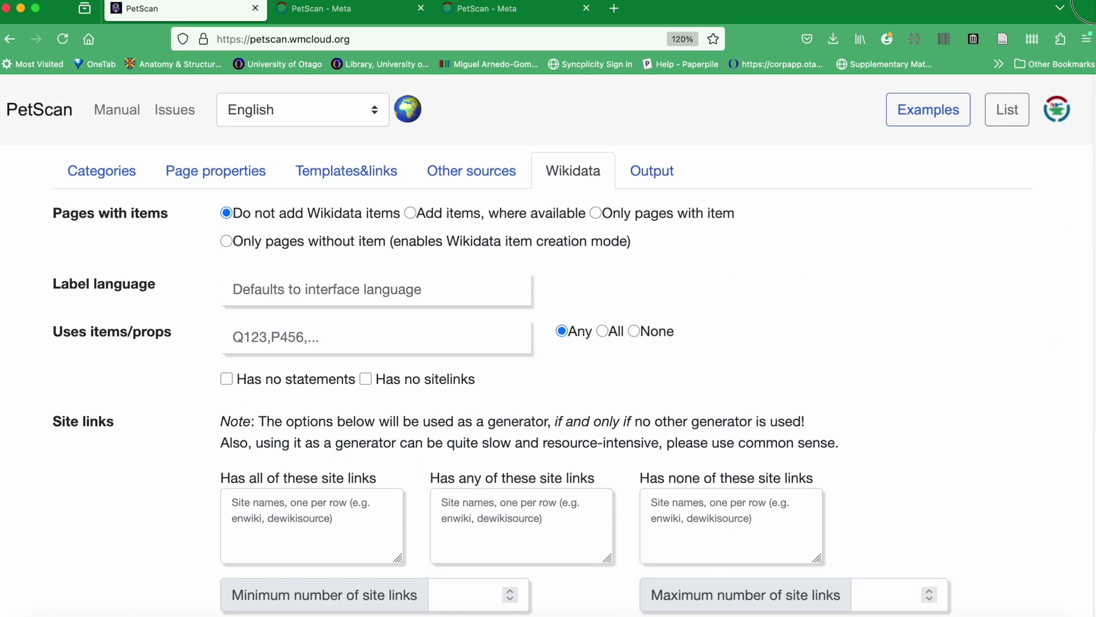
left_click(679, 182)
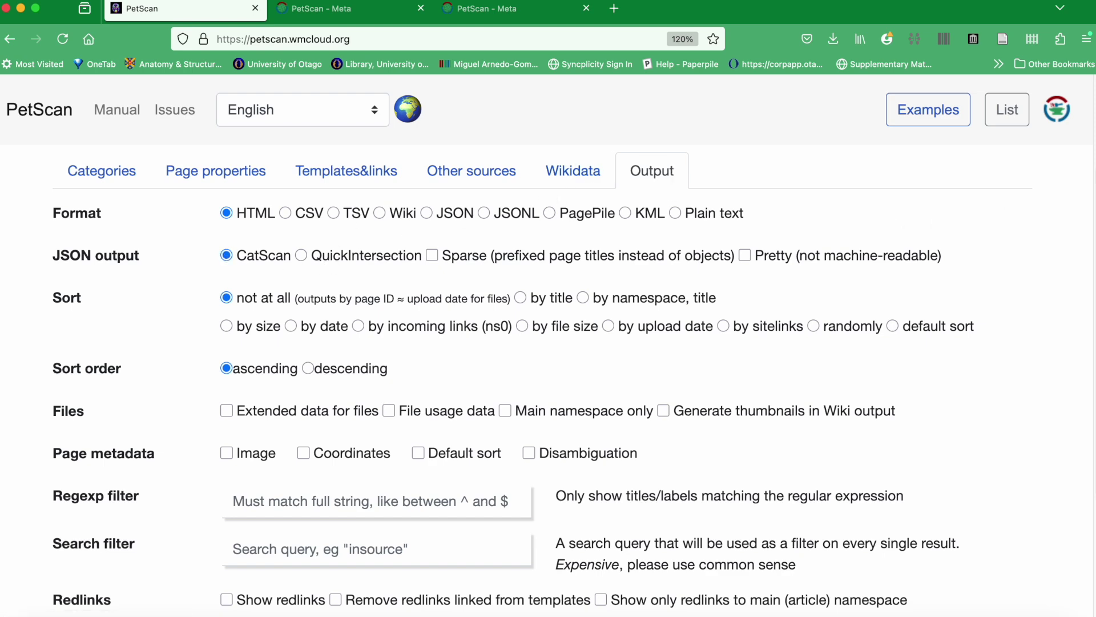
Examine the output options, from format and sorting to page metadata, regexp and search filters, redlinks and result limit.
left_click_drag(1090, 197, 1081, 257)
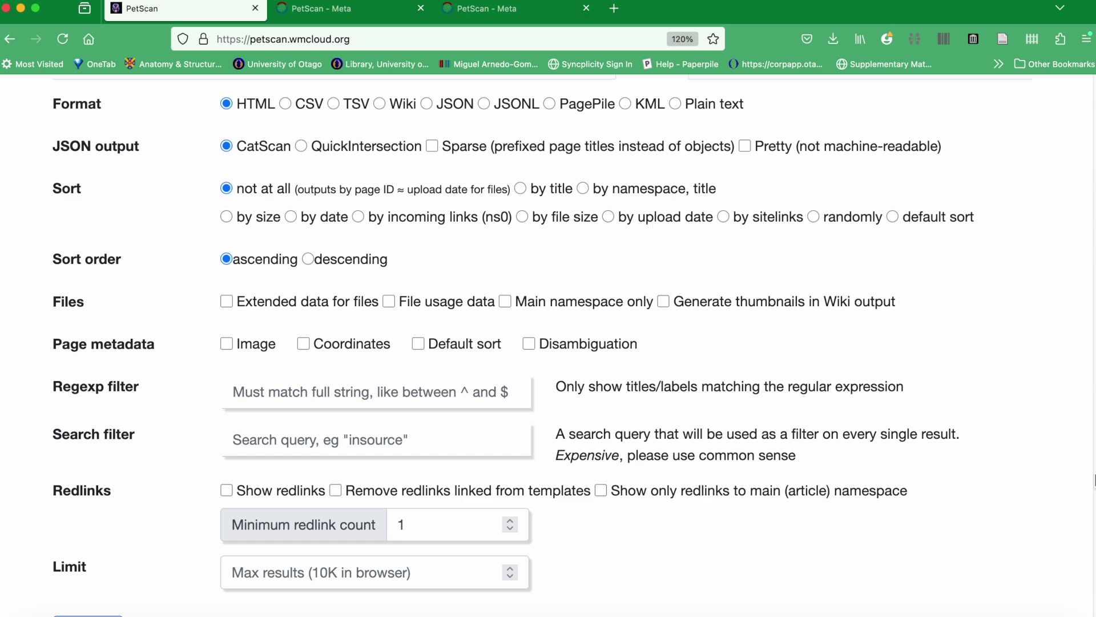
scroll(945, 182, "up", 3)
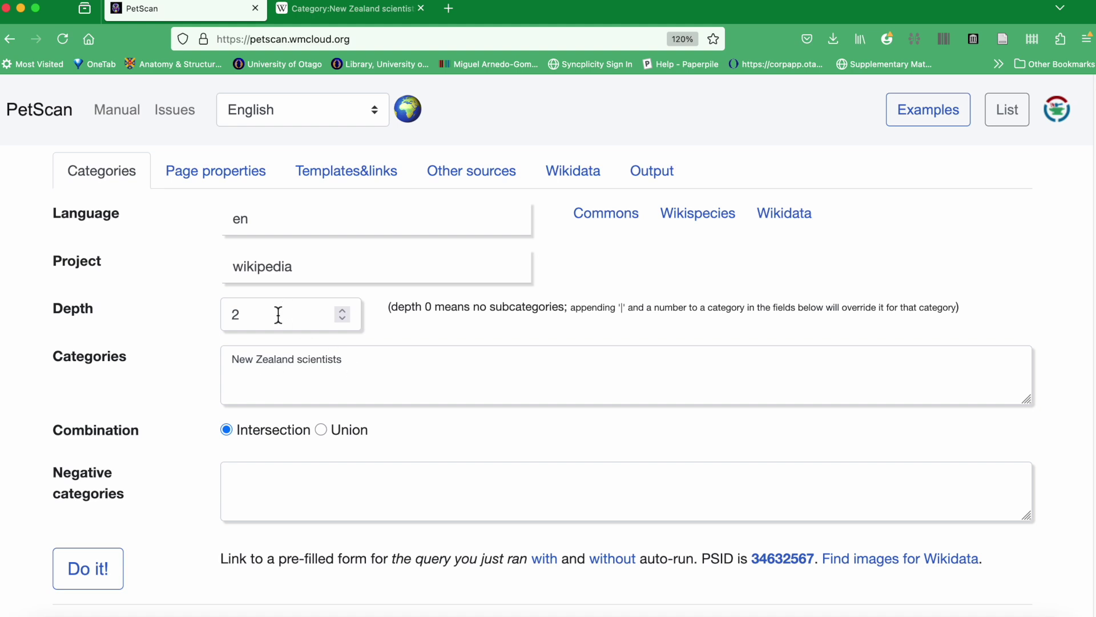
Change the excluded site link to itwiki, run the New Zealand scientists query and look over the results.
left_click(566, 186)
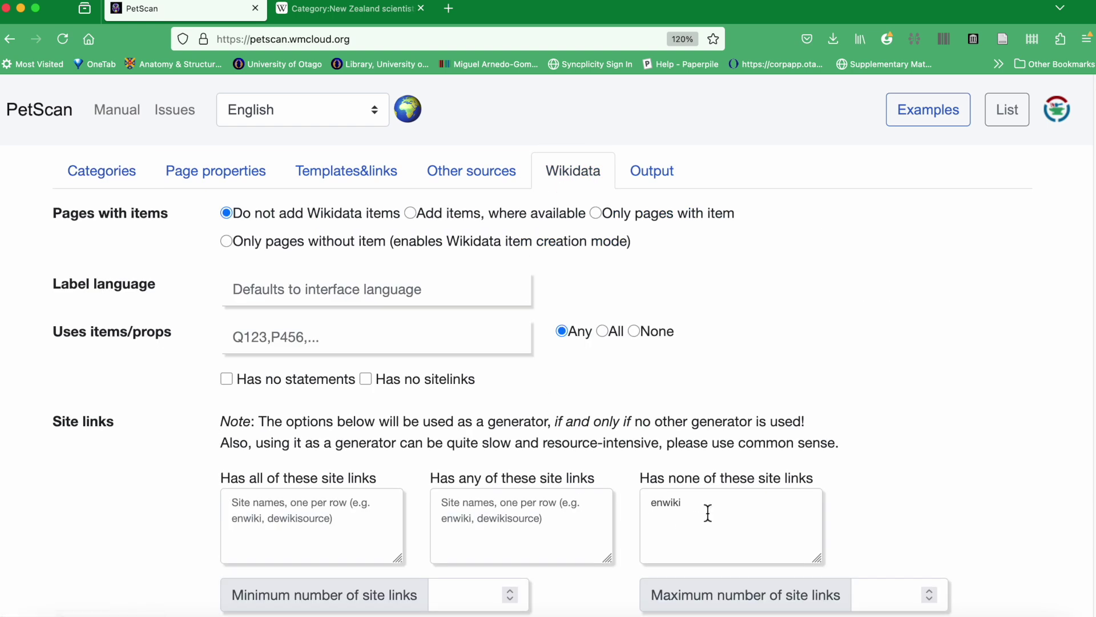
left_click_drag(707, 514, 631, 508)
type("itwiki")
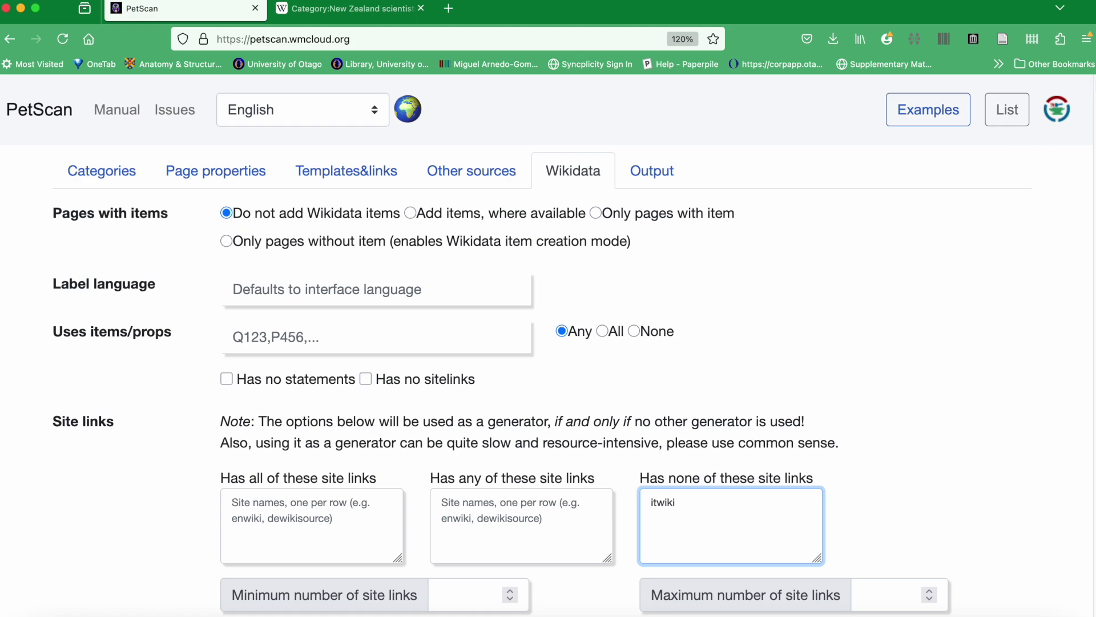
scroll(571, 343, "down", 10)
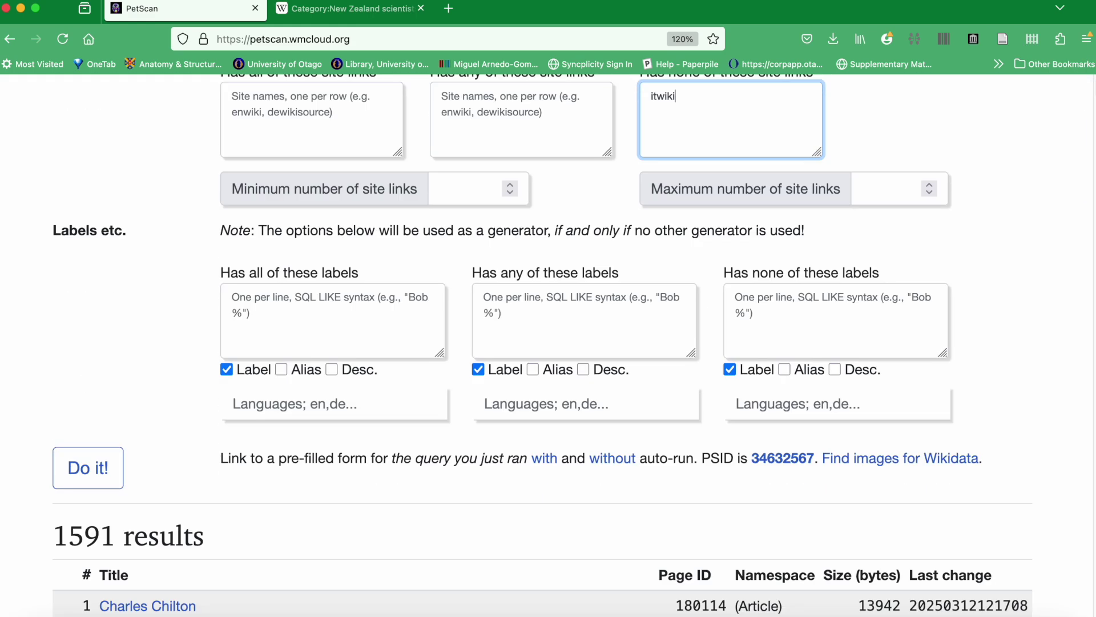
left_click(94, 466)
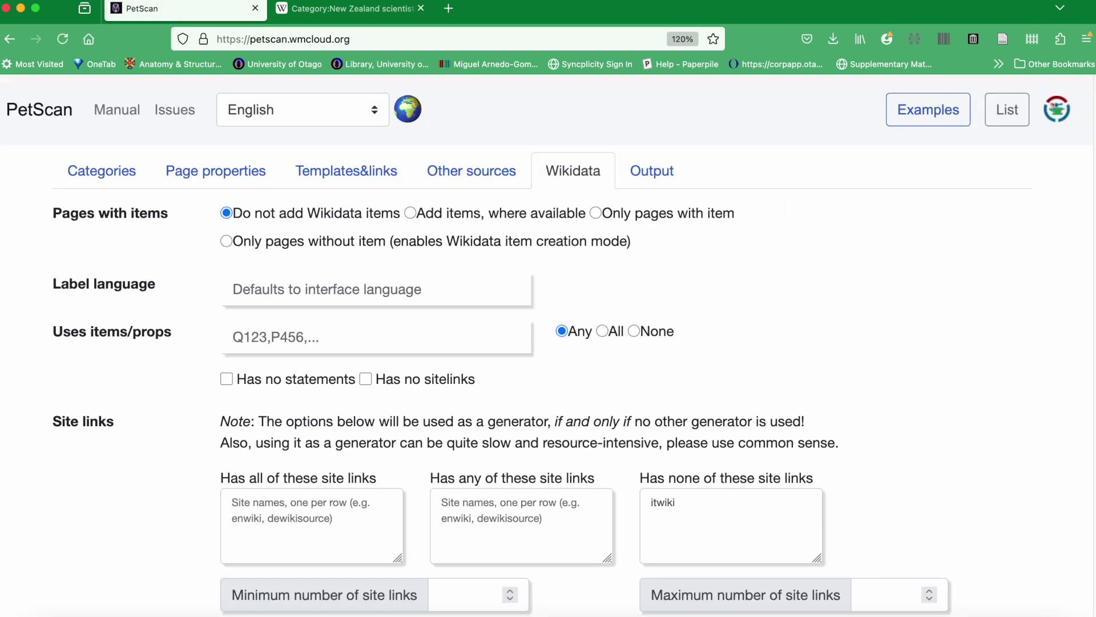
scroll(1091, 90, "down", 15)
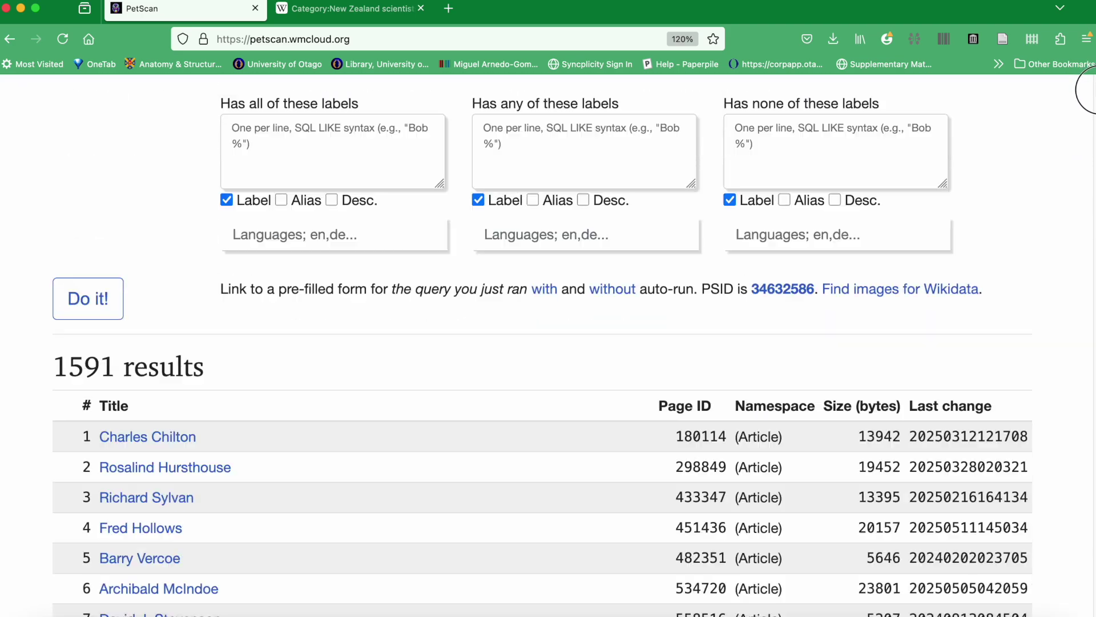
scroll(1091, 90, "down", 2)
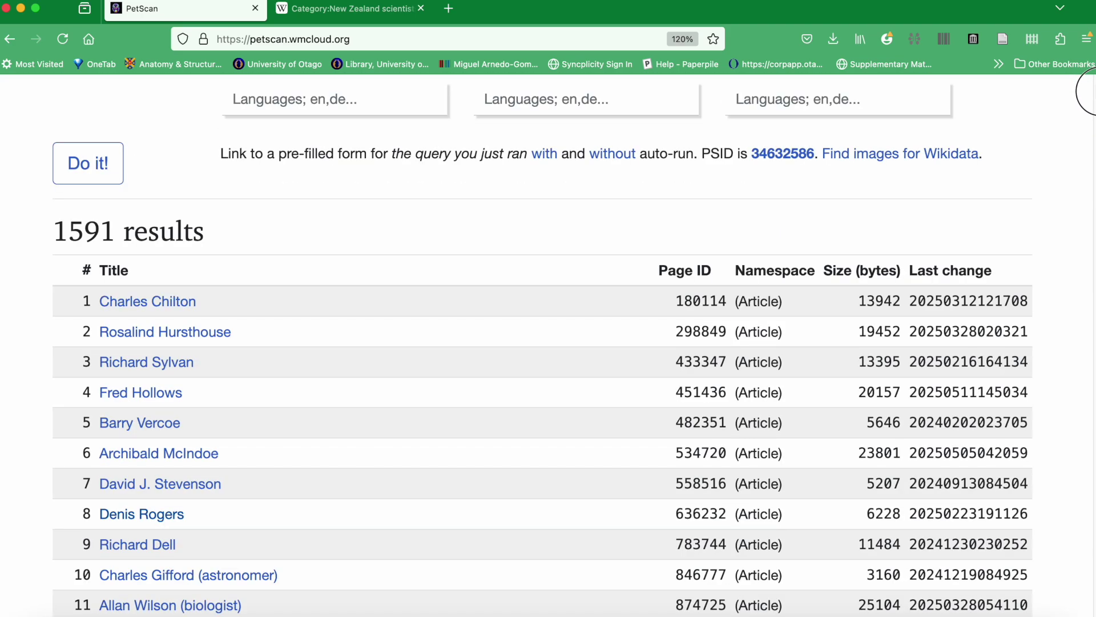
scroll(1091, 91, "up", 15)
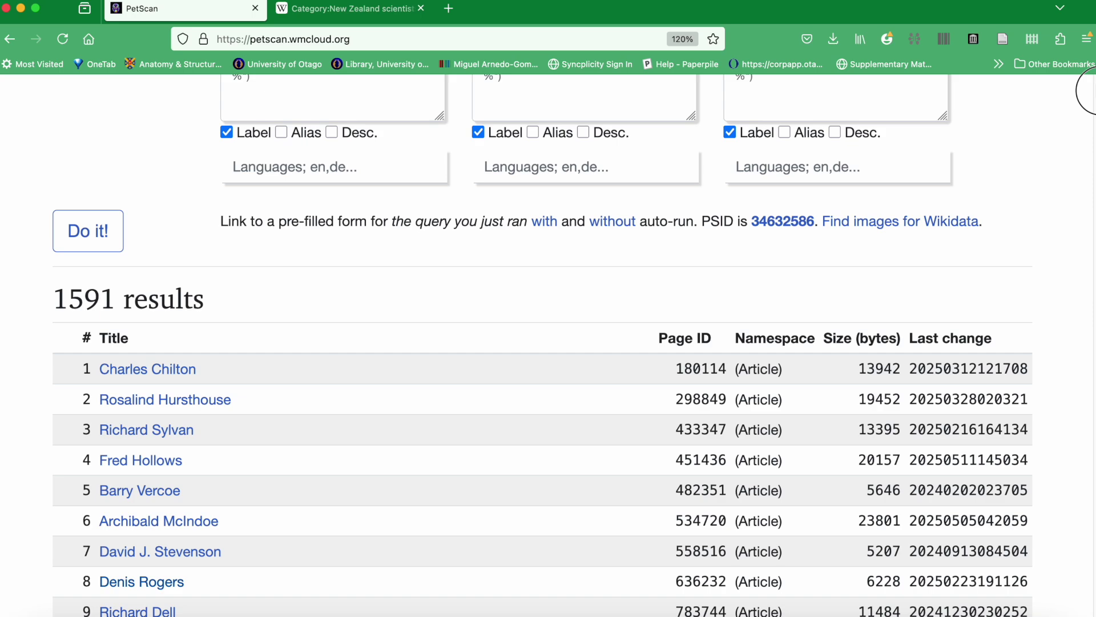
scroll(1091, 90, "up", 1)
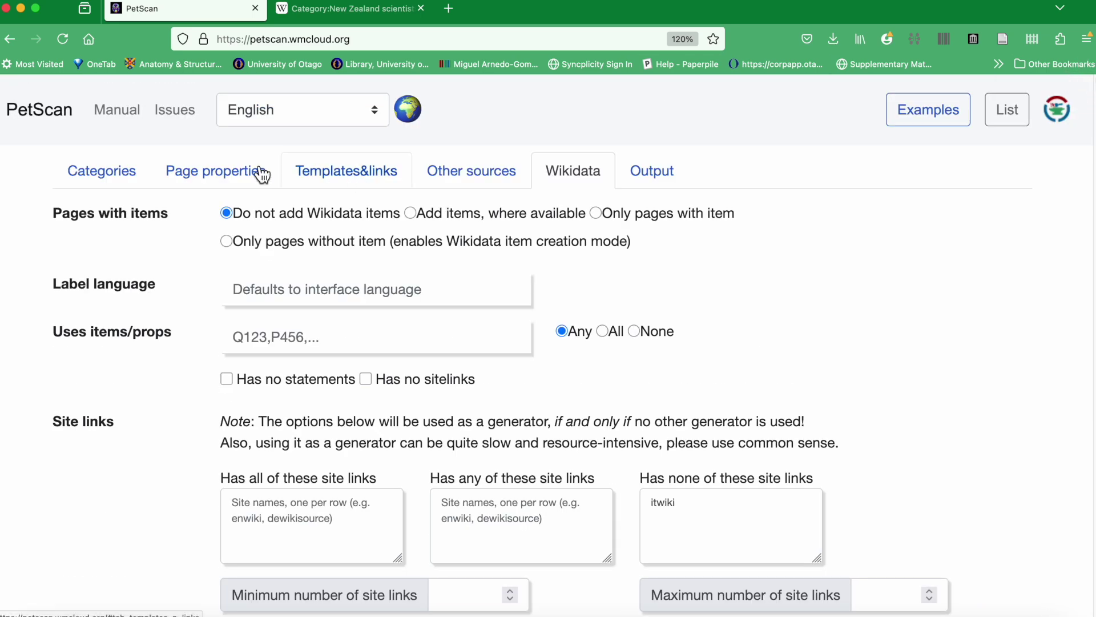
Set the language of the category query to it.
left_click(122, 179)
left_click_drag(257, 217, 210, 215)
type("it")
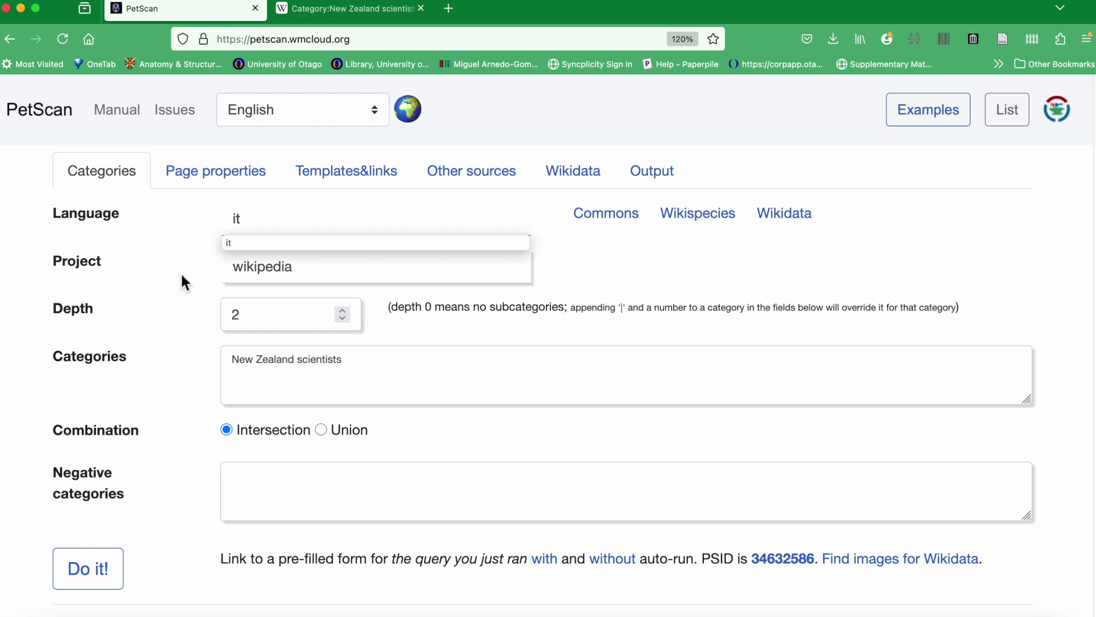
left_click(181, 399)
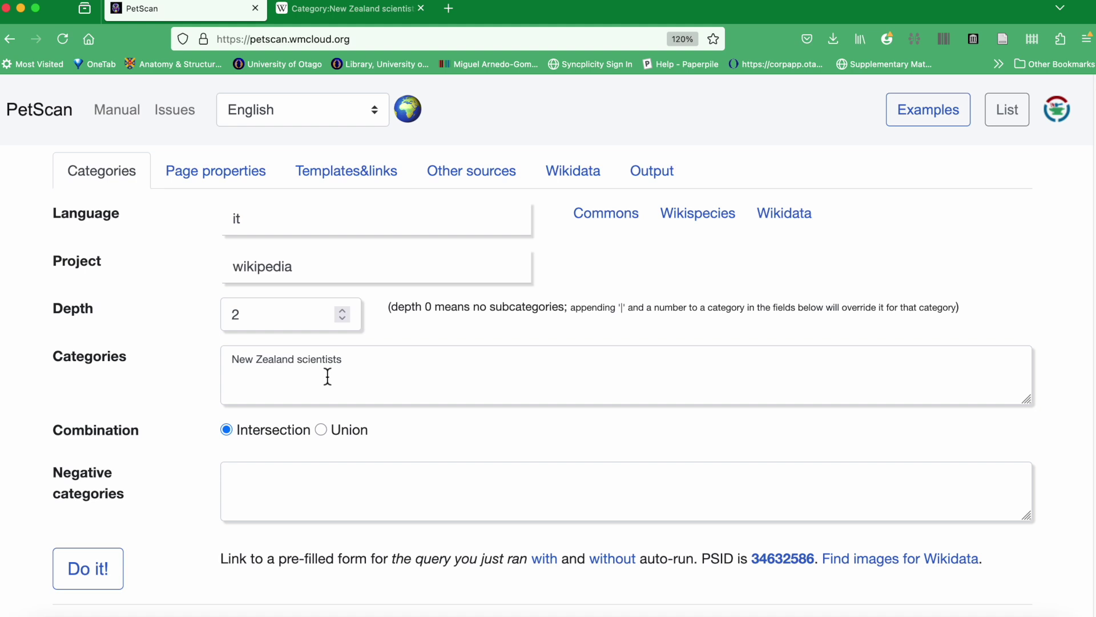
Switch to the Wikipedia category New Zealand scientists and view its Wikidata item Q6967550 to find the other language versions.
left_click_drag(347, 362, 226, 363)
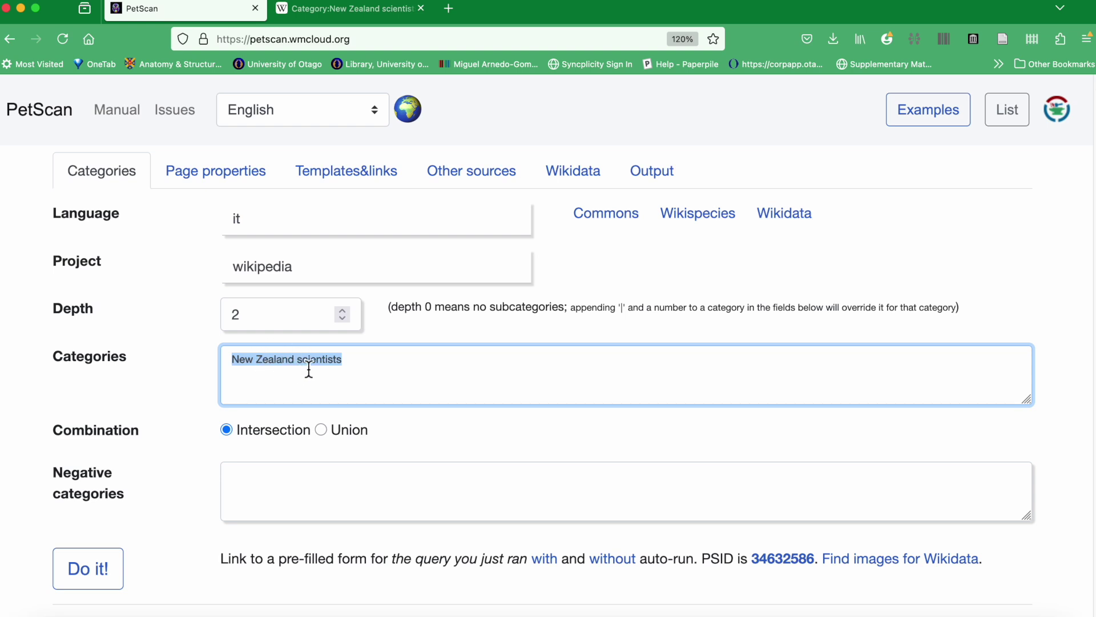
left_click(389, 15)
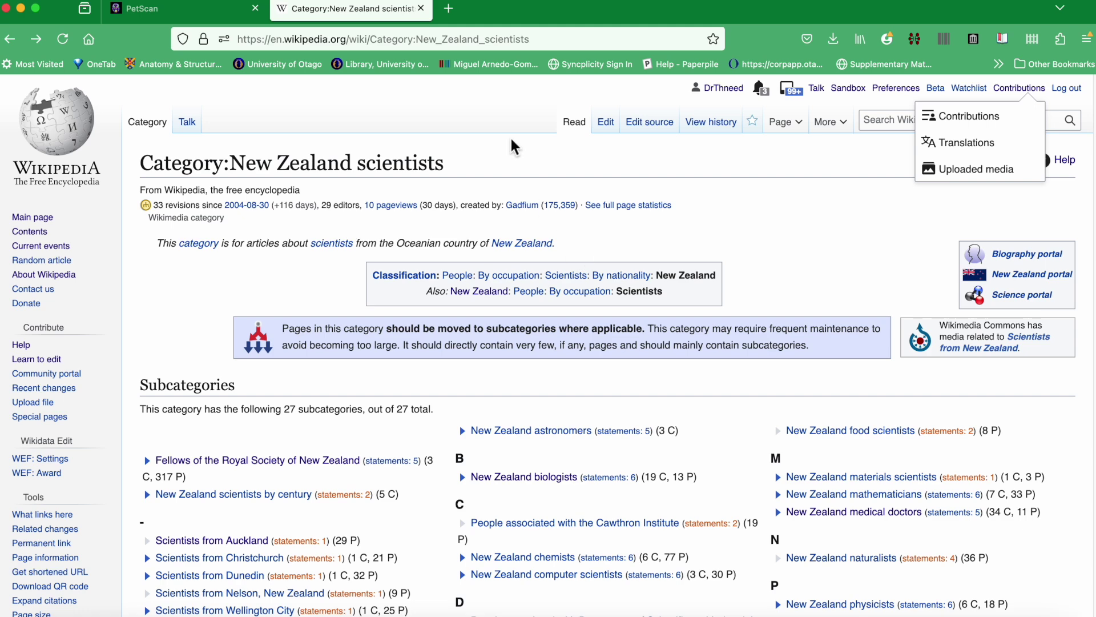
left_click(498, 119)
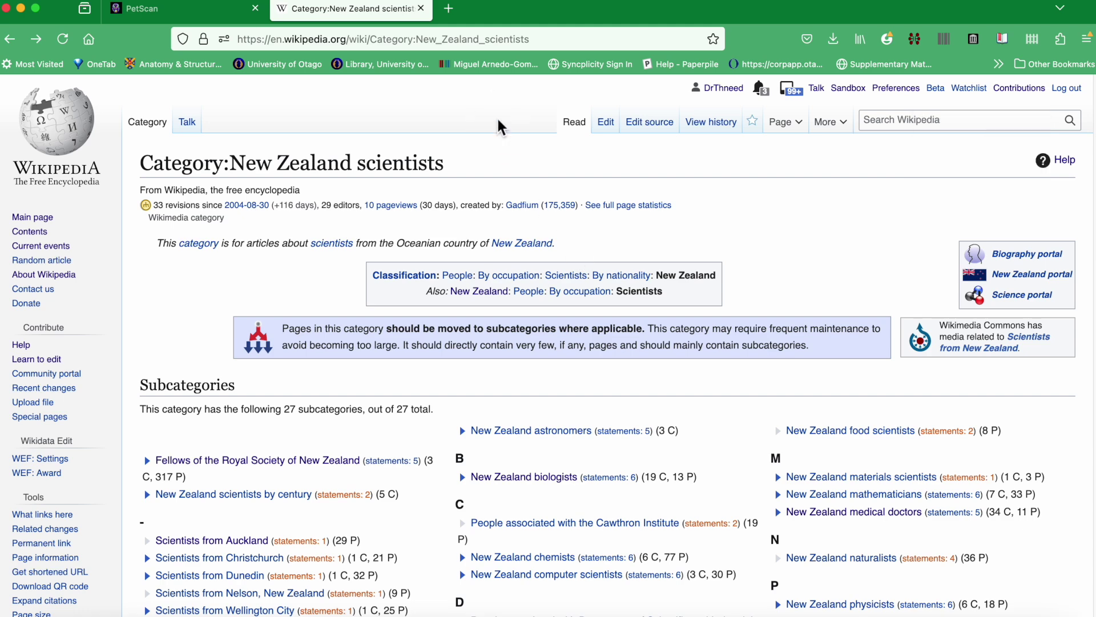
left_click(914, 39)
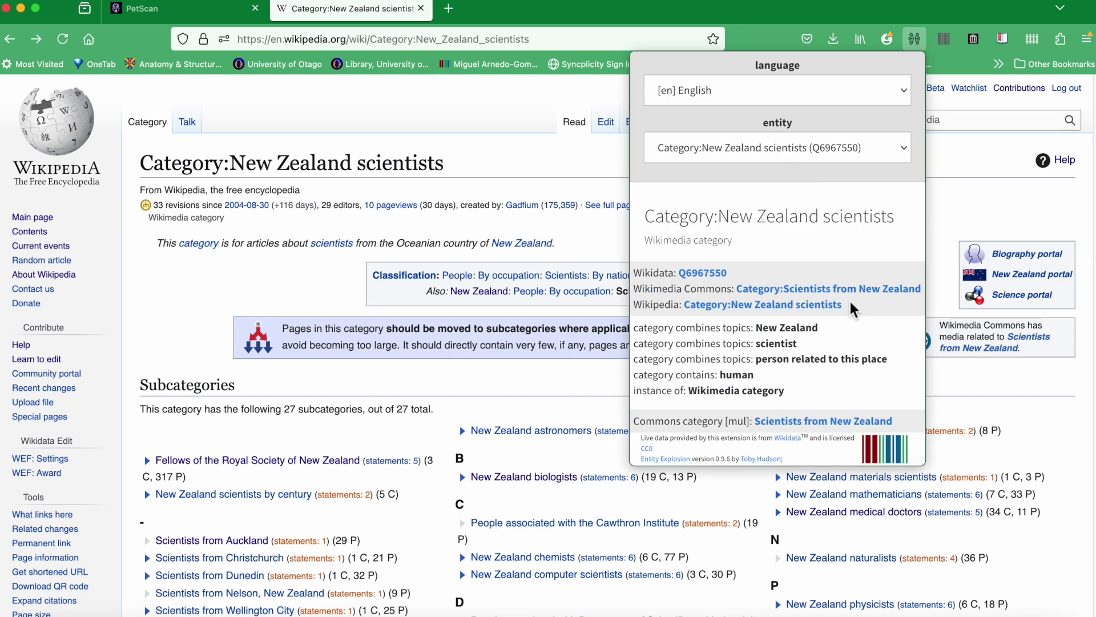
left_click(726, 280)
left_click(486, 15)
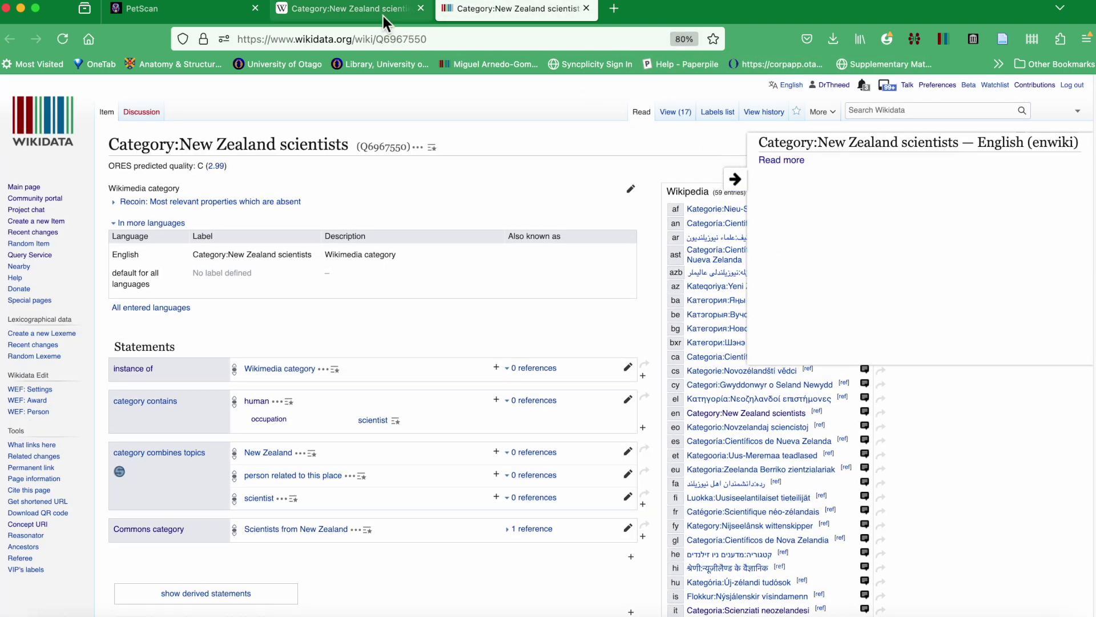
left_click(382, 16)
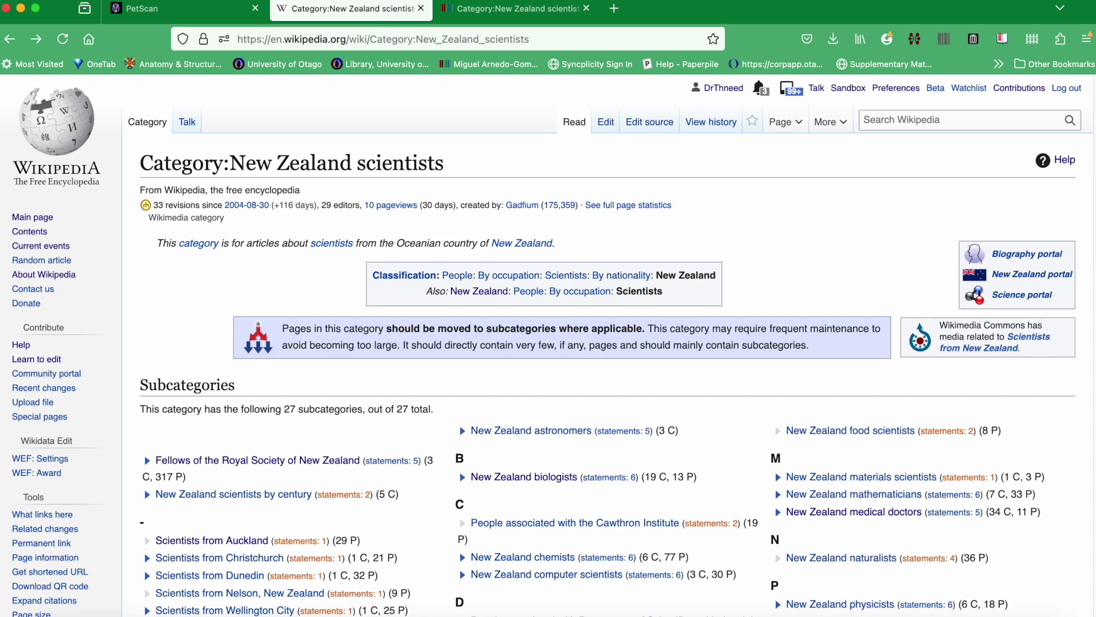
Open the Italian version of the category and replace the PetScan category with its name, Scienziati neozelandesi.
scroll(1091, 198, "down", 3)
scroll(1091, 199, "down", 5)
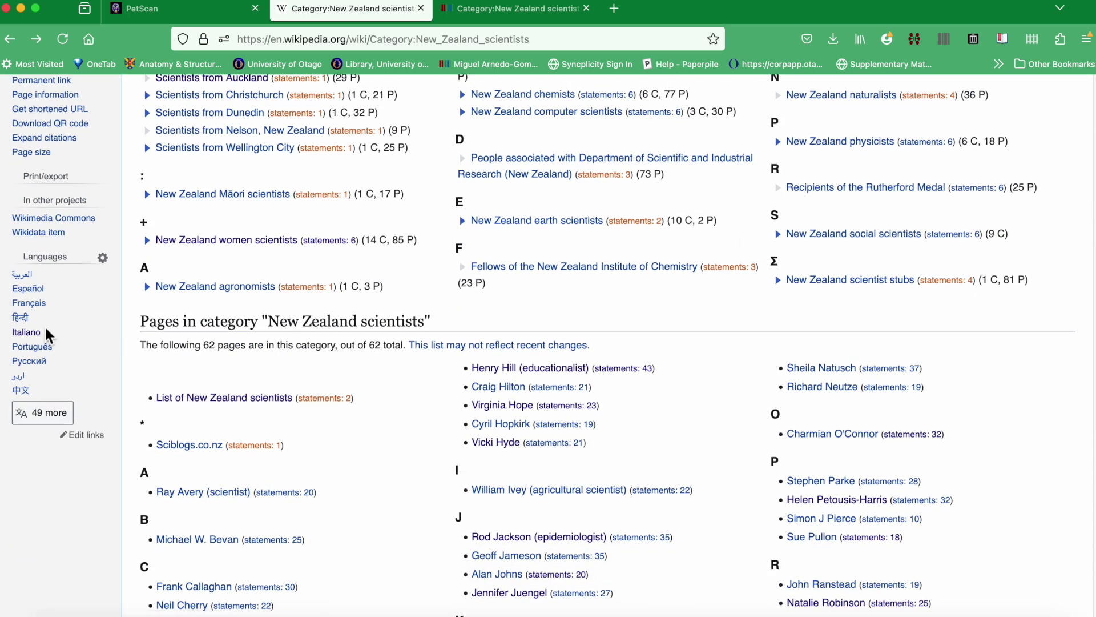
left_click(31, 334)
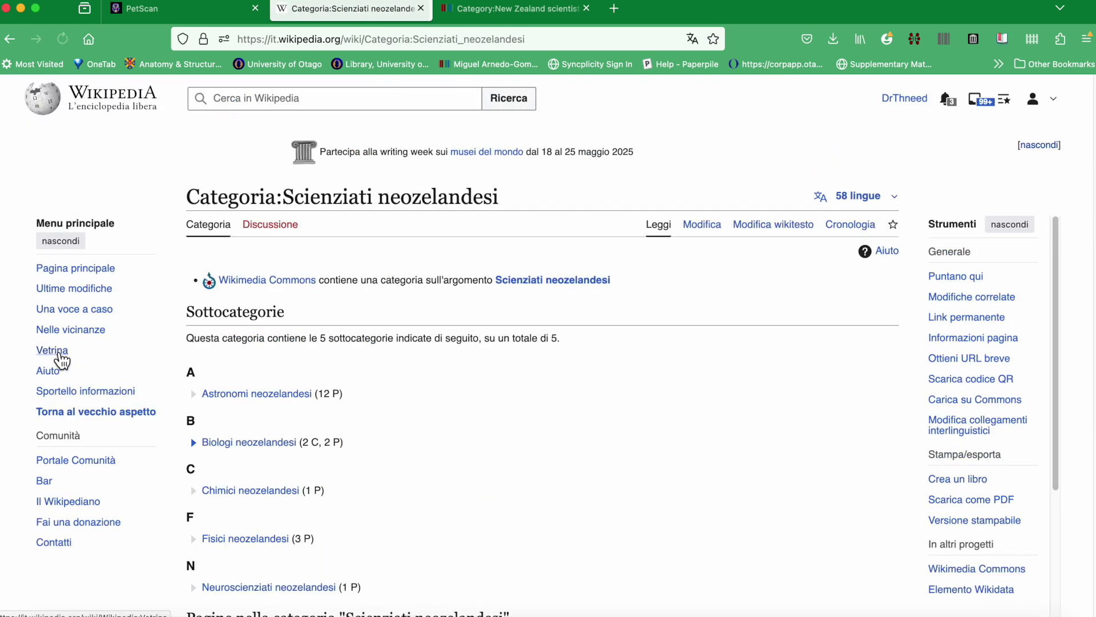
left_click_drag(286, 198, 515, 196)
key("super+c")
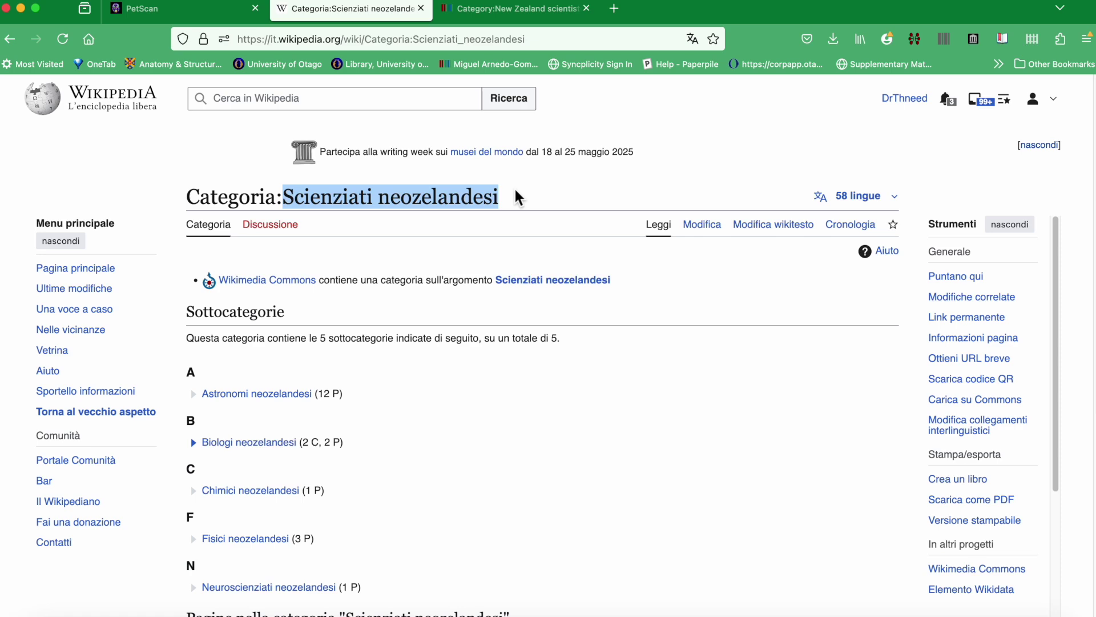
left_click(203, 16)
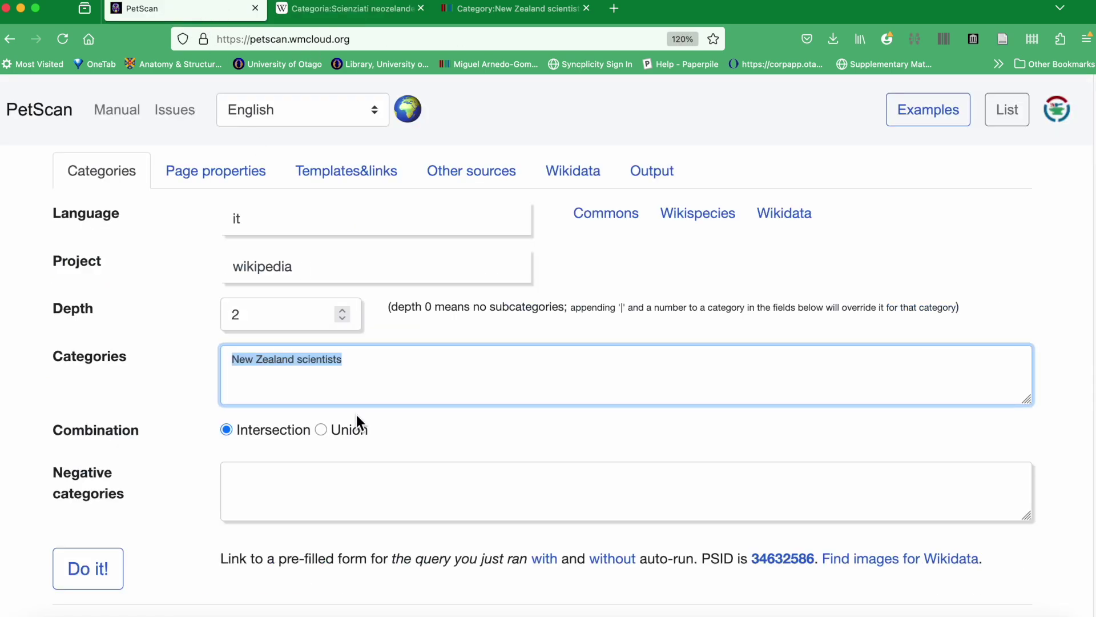
key("super+v")
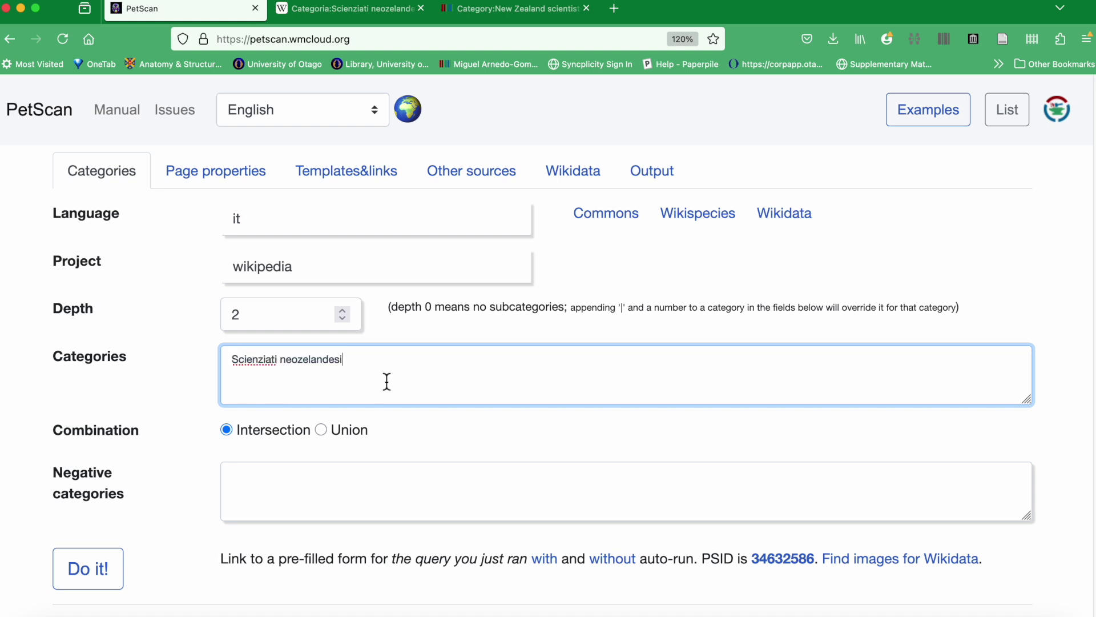
Change the query's excluded site link to enwiki.
left_click(583, 182)
left_click(655, 503)
type("enwiki")
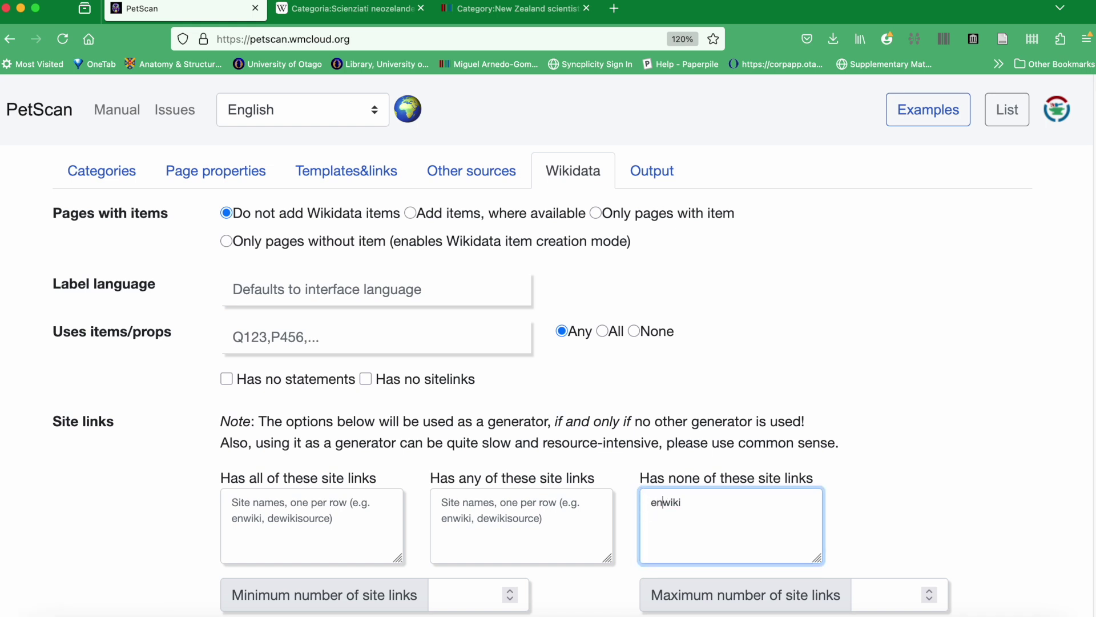
Set the category depth to 5, run the Italian query and look over the results.
left_click(109, 174)
left_click(343, 311)
left_click(343, 310)
left_click(344, 310)
left_click(114, 569)
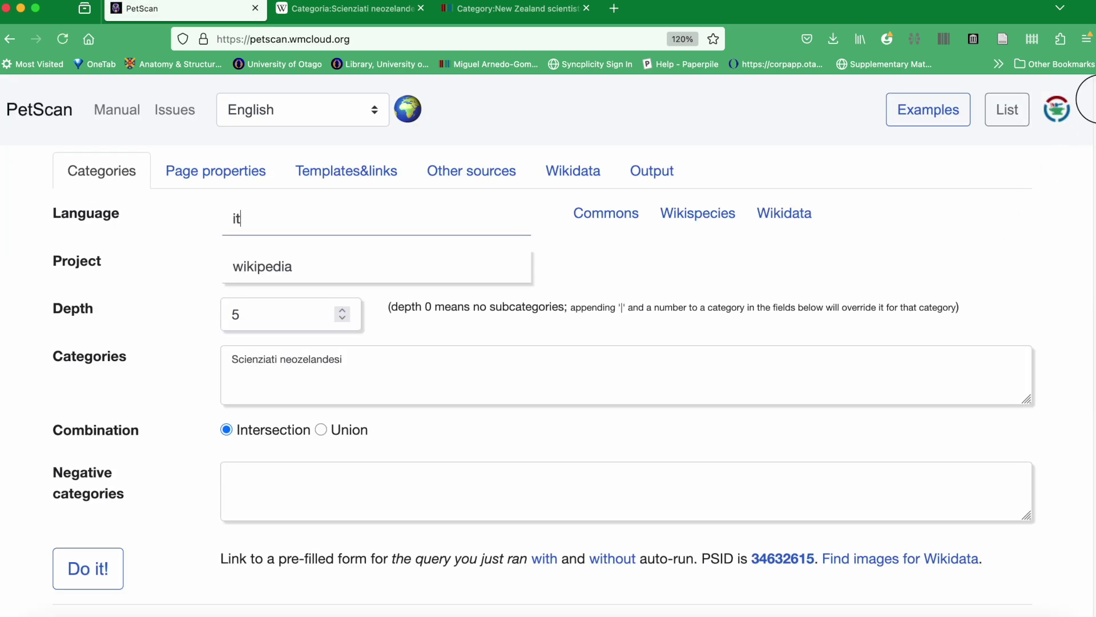
scroll(1085, 229, "down", 5)
scroll(1088, 284, "down", 1)
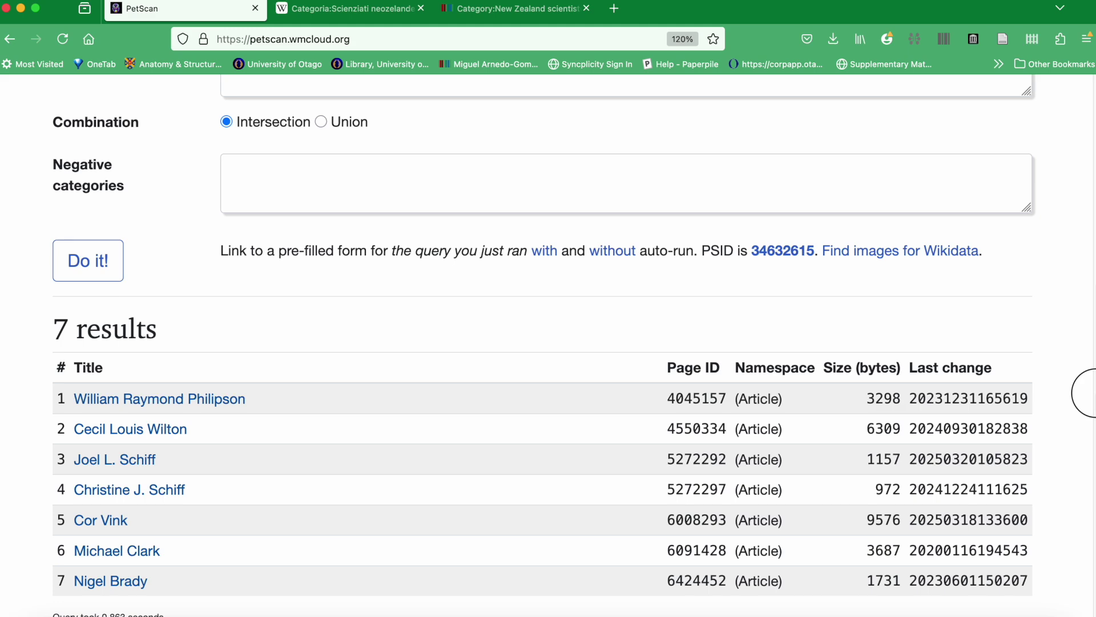
scroll(1092, 393, "up", 5)
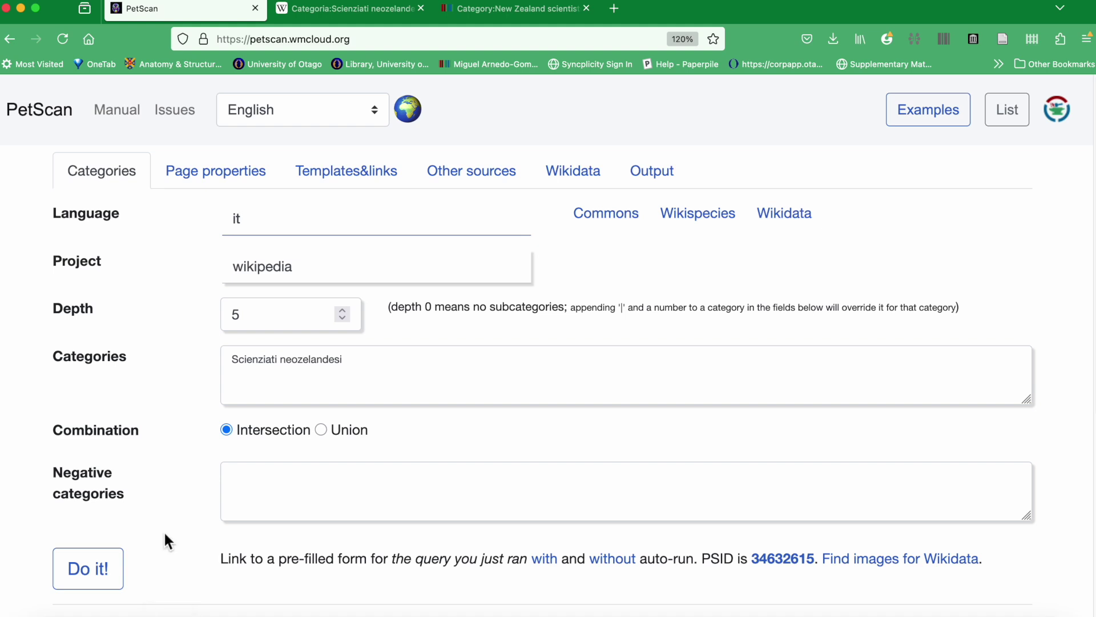
Sort the output by incoming links (ns0), rerun the query and look at the reordered results.
left_click(654, 186)
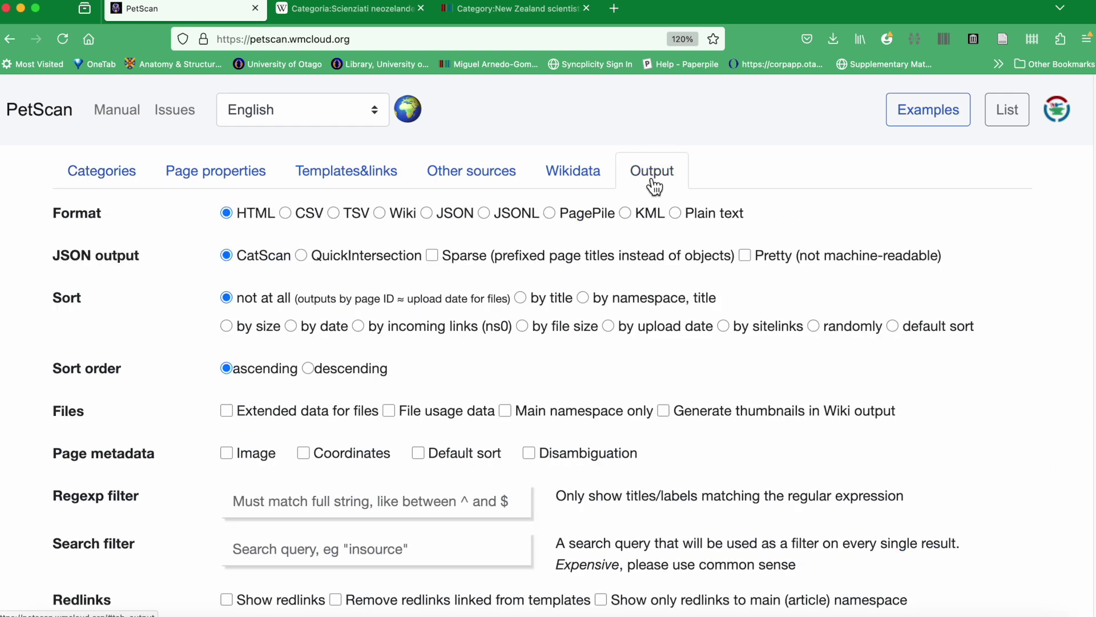
scroll(1094, 115, "down", 3)
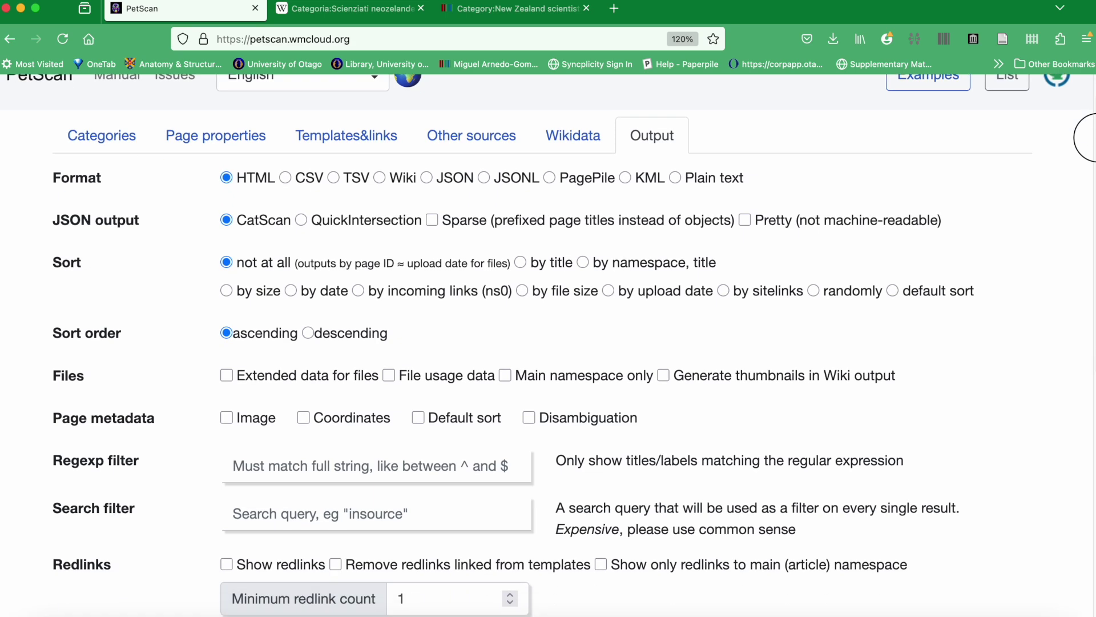
scroll(1094, 159, "down", 2)
scroll(1093, 191, "down", 1)
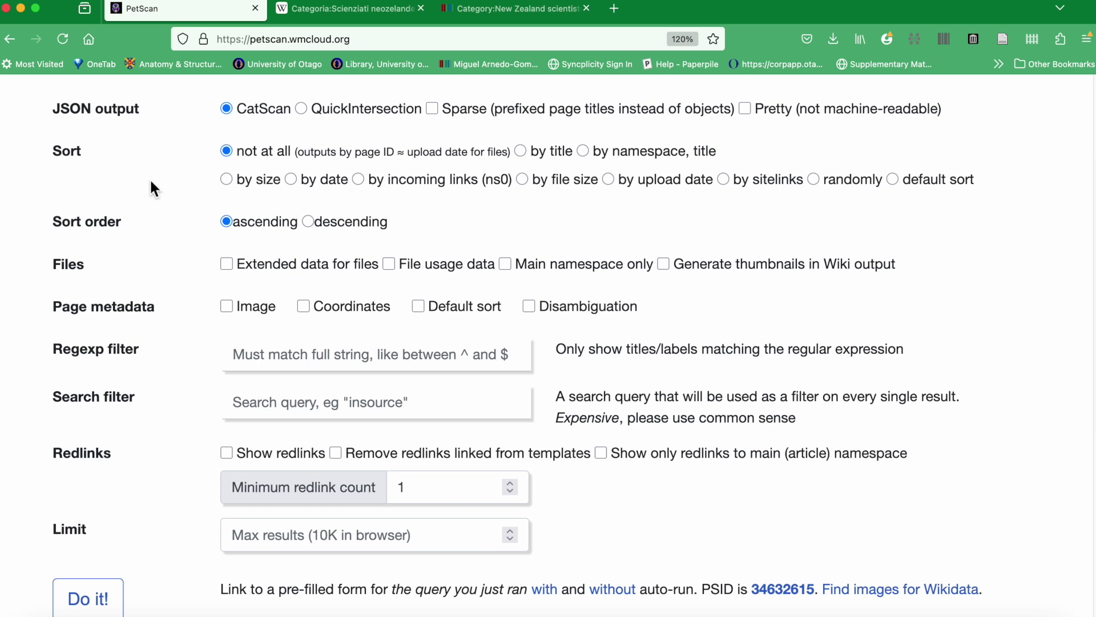
left_click(359, 180)
left_click(108, 610)
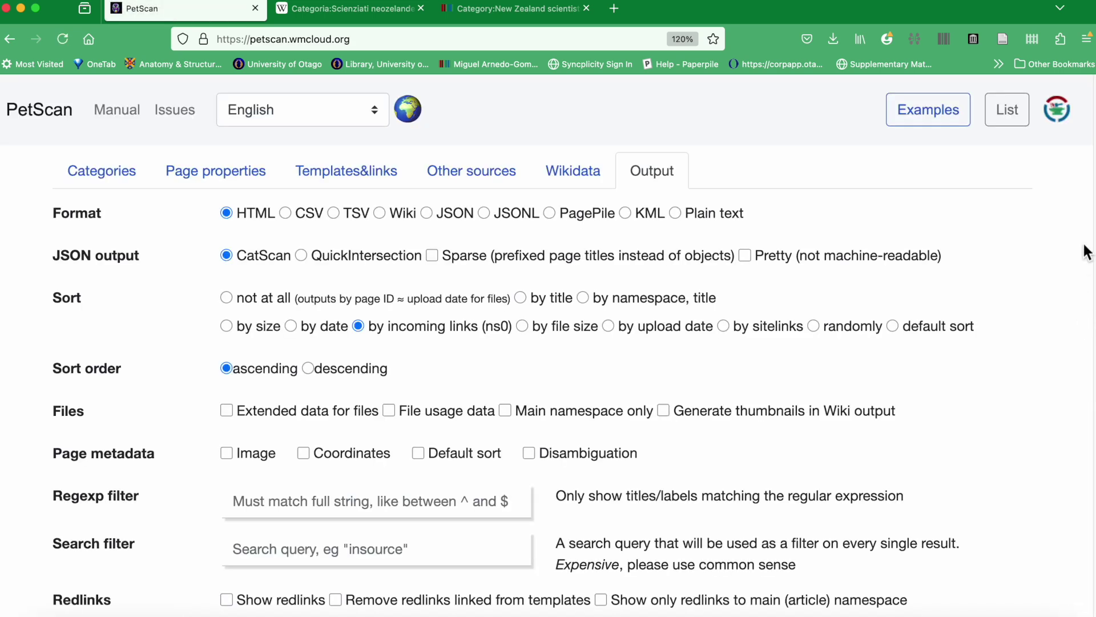
left_click_drag(1095, 195, 1095, 442)
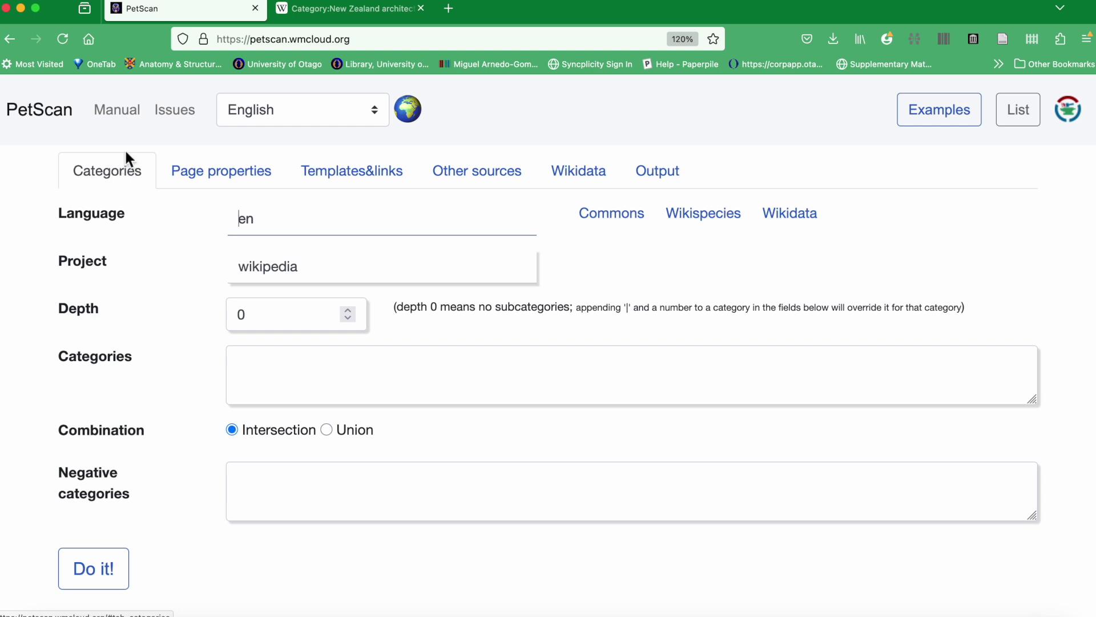
Copy the category name New Zealand architects from its Wikipedia page and enter it as the English Wikipedia query's category.
left_click(264, 224)
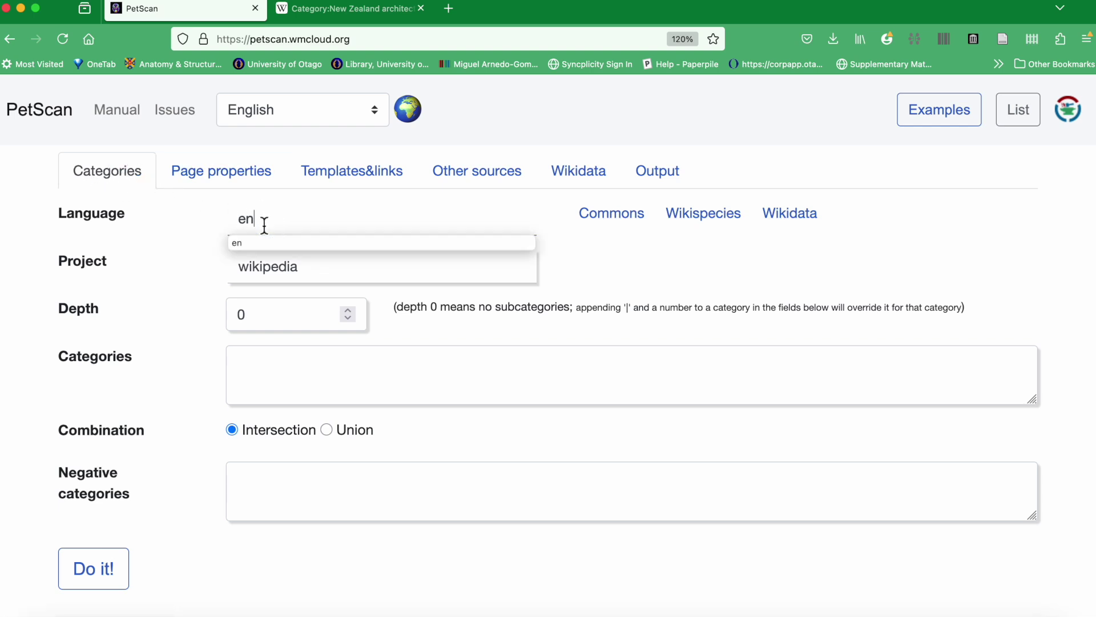
left_click(309, 273)
left_click(315, 360)
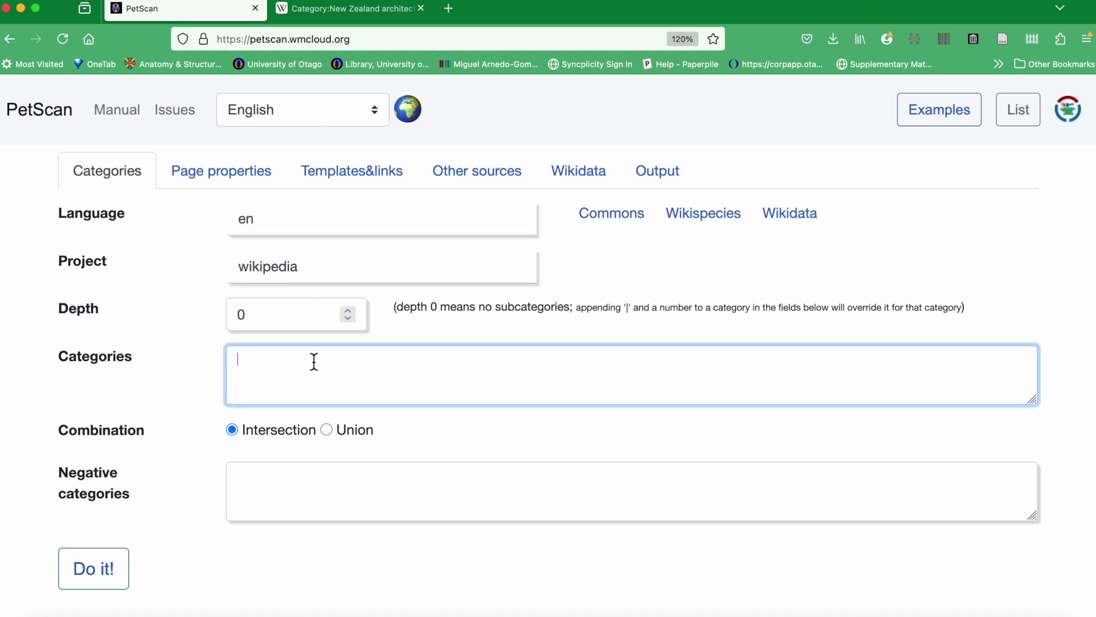
left_click(355, 9)
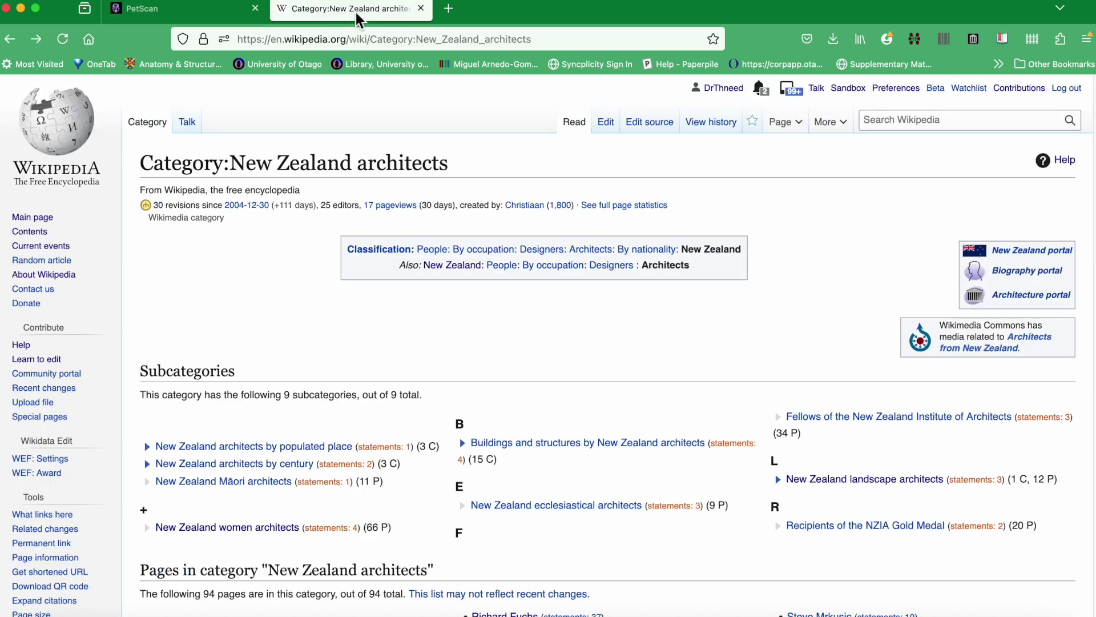
left_click_drag(230, 163, 483, 174)
key("super+c")
left_click(196, 11)
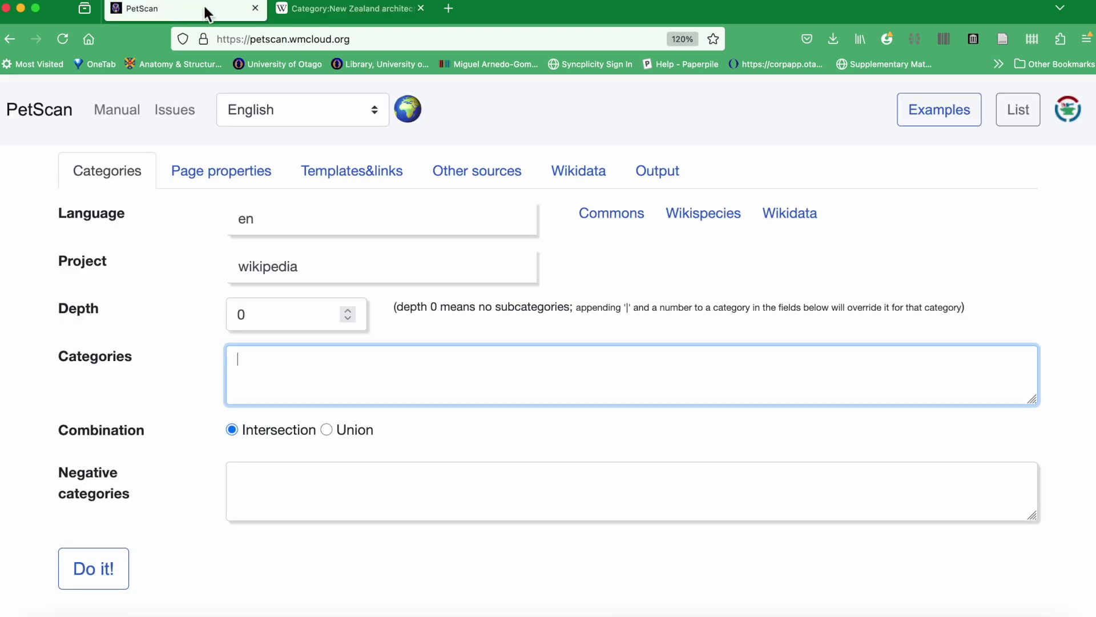
key("super+v")
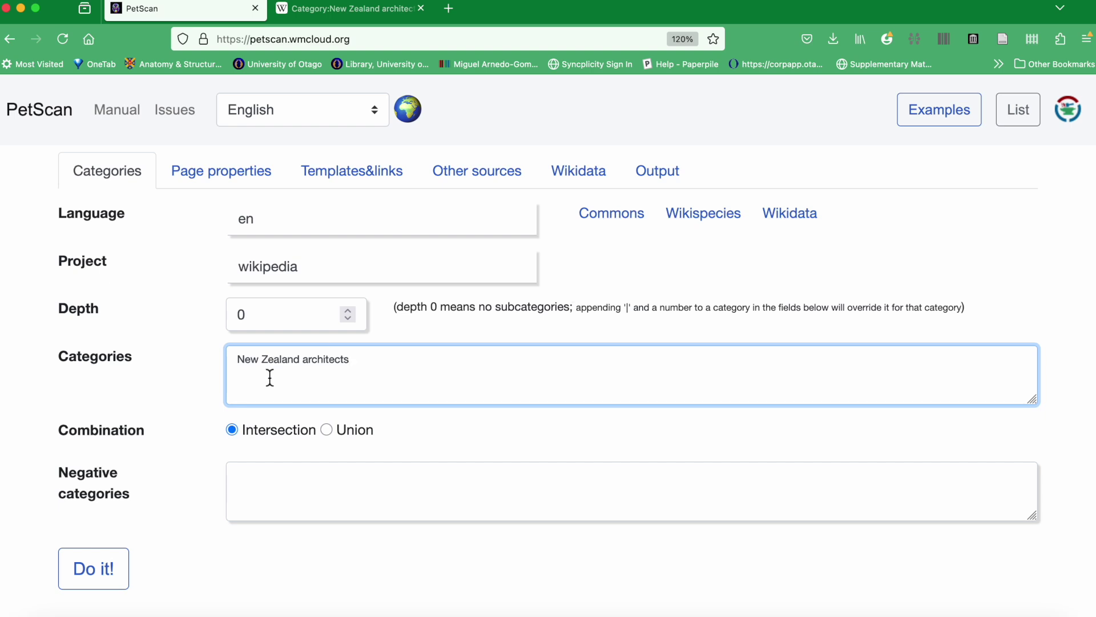
Run the New Zealand architects query without subcategories and look at the results.
left_click(115, 579)
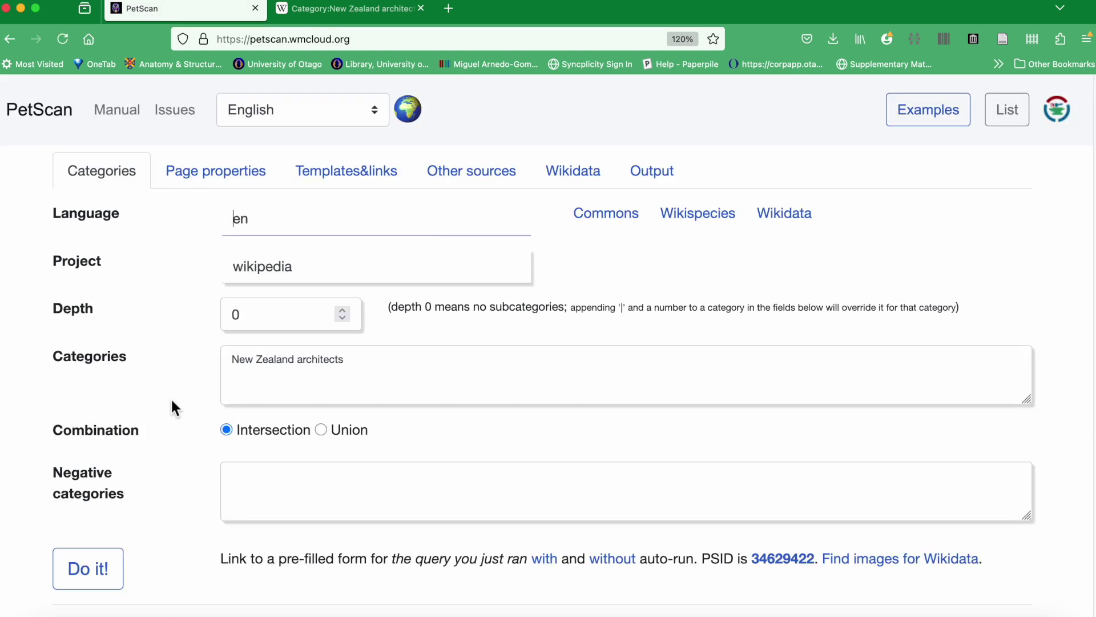
scroll(1092, 177, "down", 7)
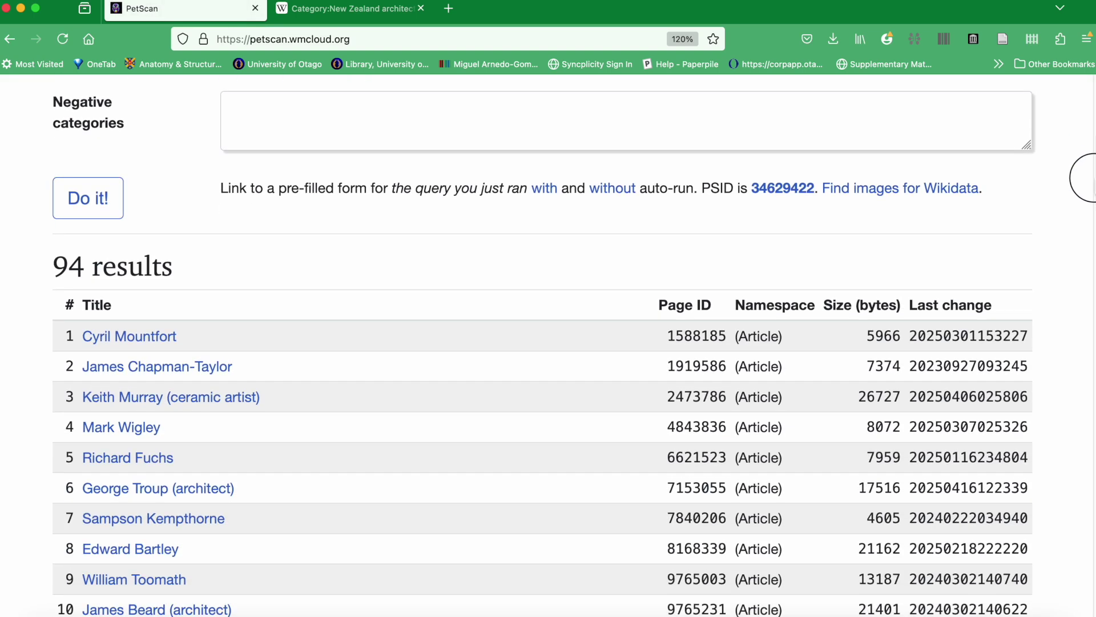
scroll(1085, 178, "up", 7)
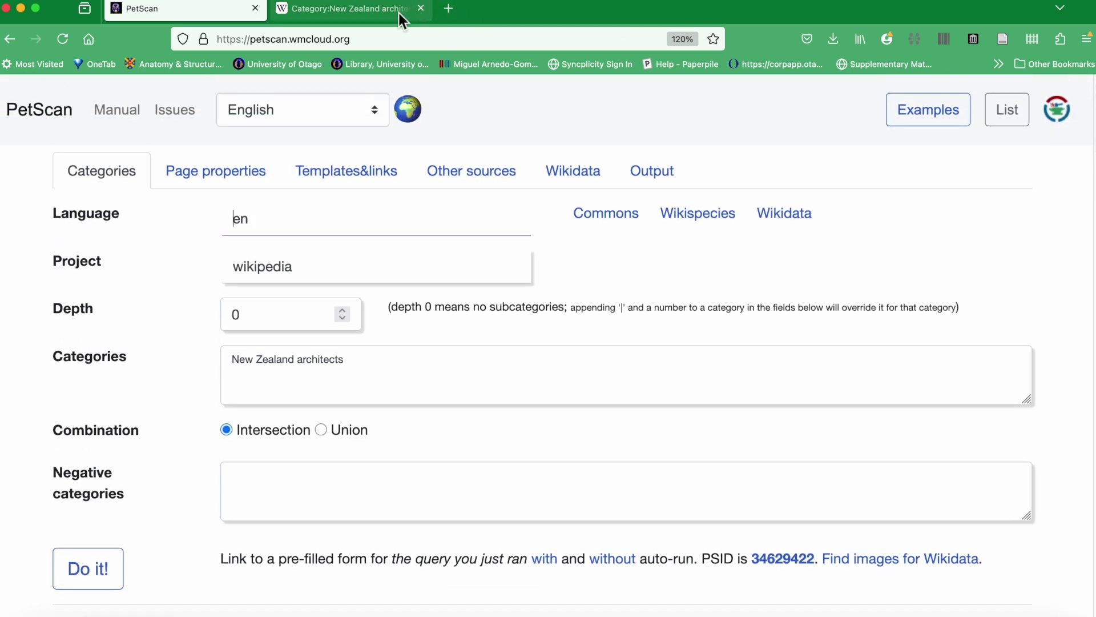
Check the total number of pages on the Wikipedia category page against the PetScan results.
left_click(386, 12)
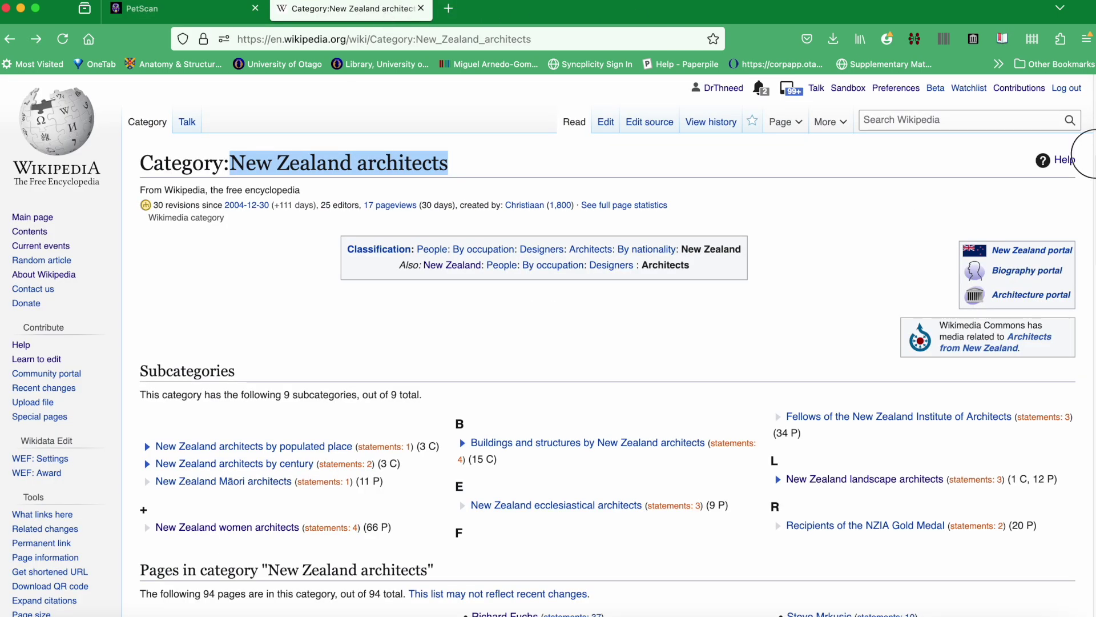
scroll(1085, 171, "down", 4)
scroll(1085, 251, "down", 3)
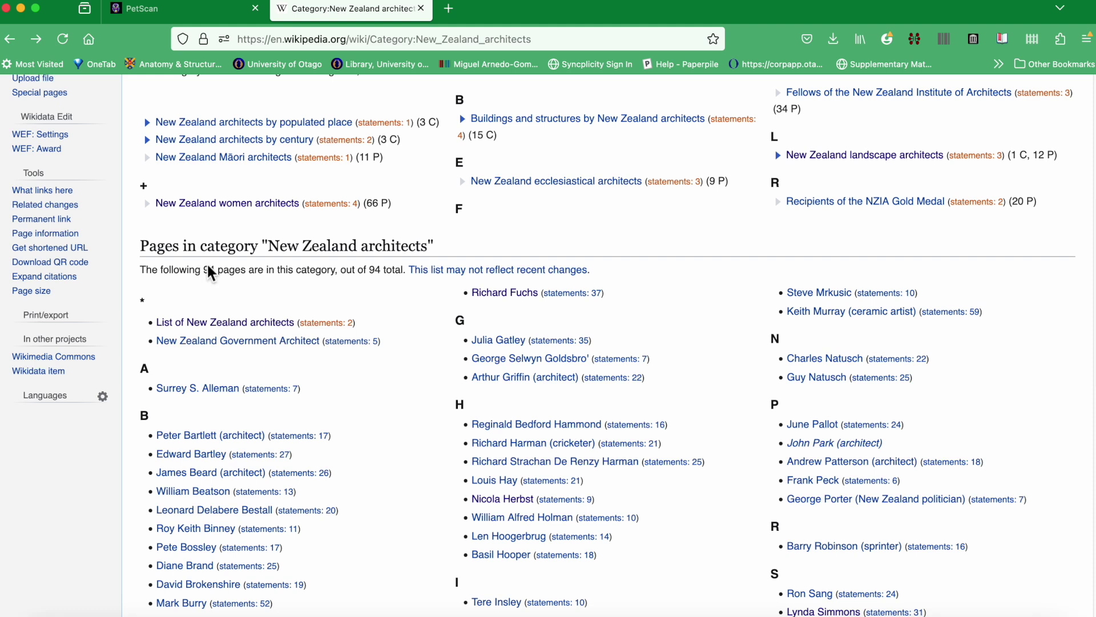
left_click_drag(196, 269, 263, 275)
left_click(262, 274)
scroll(1085, 257, "up", 5)
left_click(204, 14)
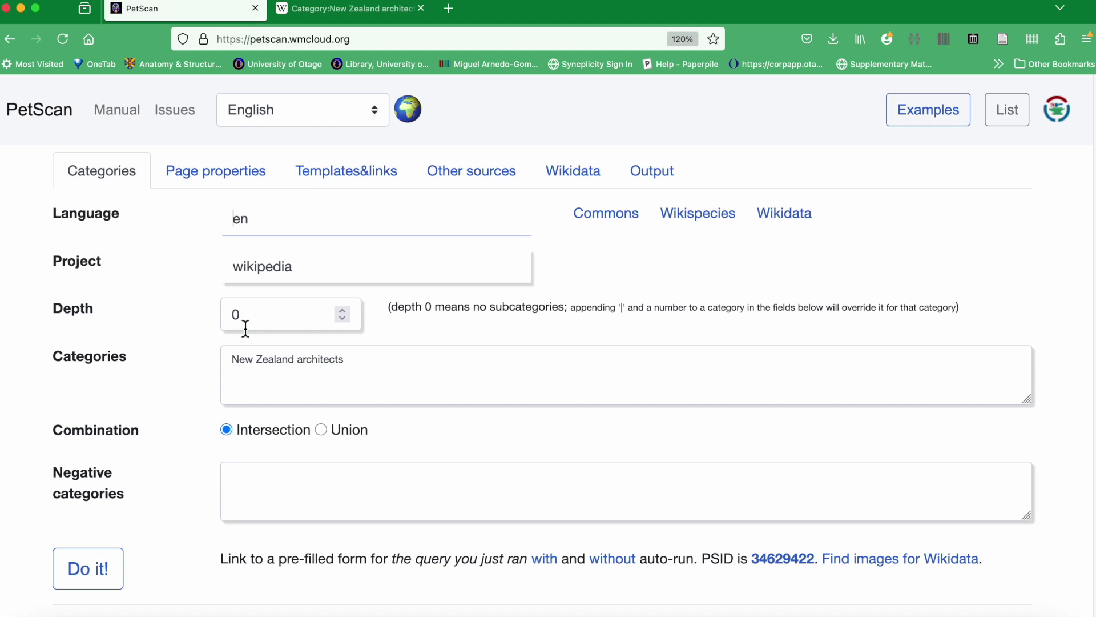
Set the category depth to 4, rerun the query and look over the results.
left_click(344, 318)
left_click(343, 312)
left_click(344, 311)
left_click(343, 310)
left_click(343, 310)
left_click(114, 571)
scroll(1092, 109, "down", 10)
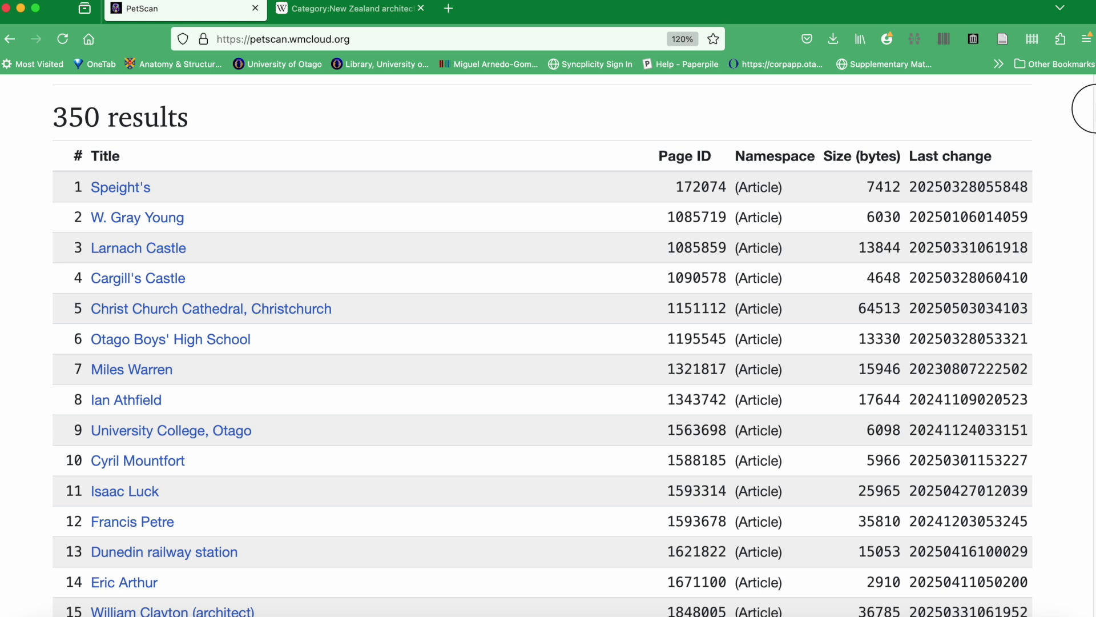
scroll(1092, 109, "down", 1)
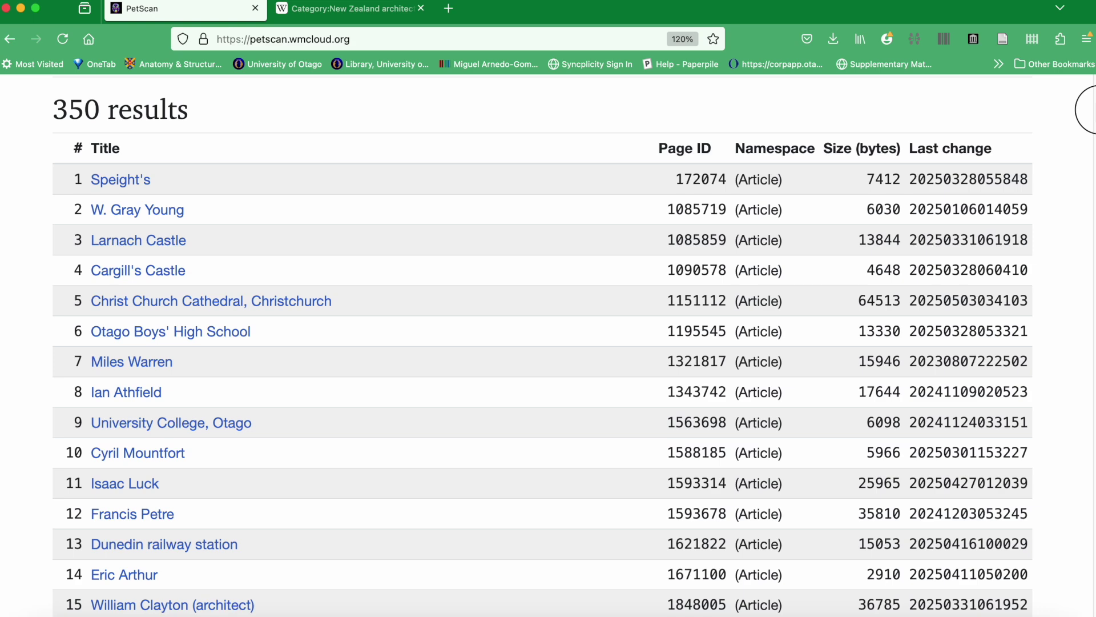
scroll(1085, 109, "up", 10)
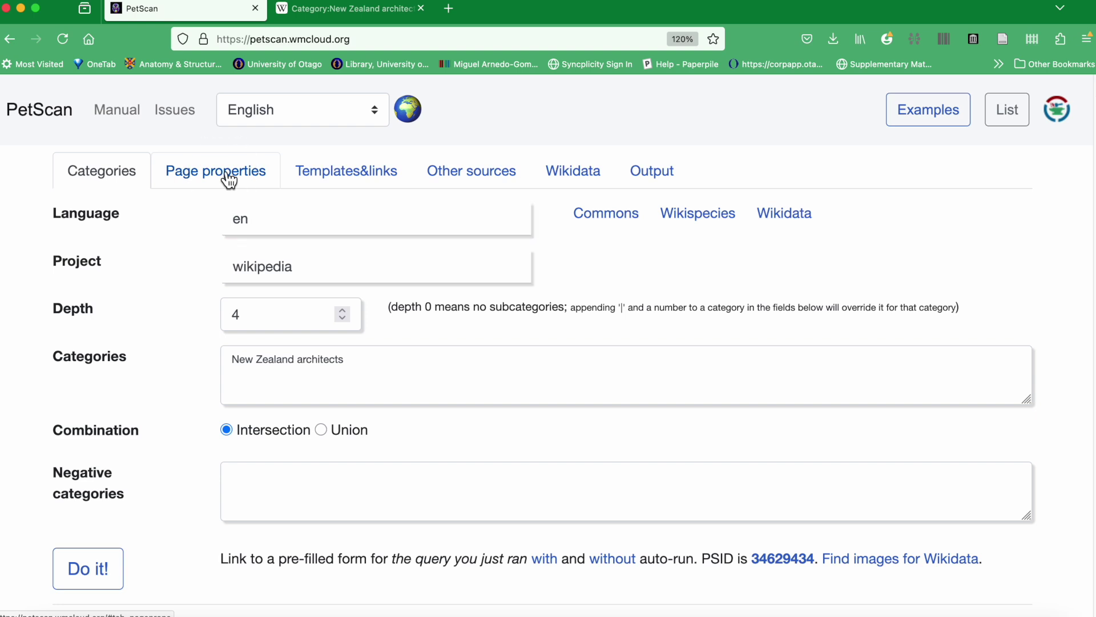
Limit the query to pages smaller than or equal to 3500 bytes, rerun it and look through the results.
left_click(227, 178)
left_click(800, 344)
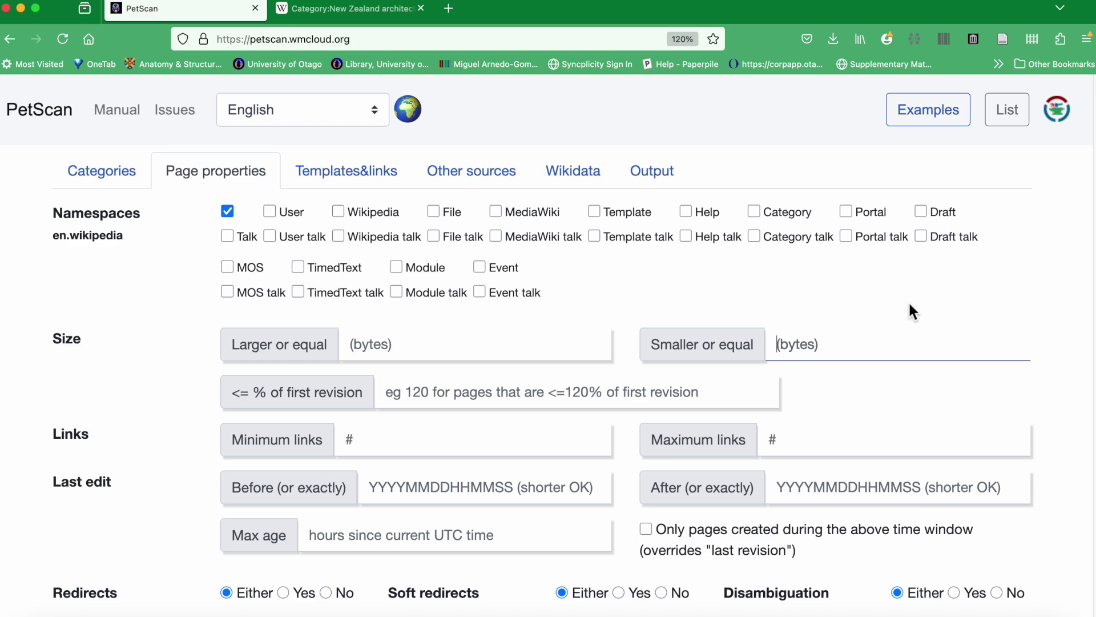
type("3500")
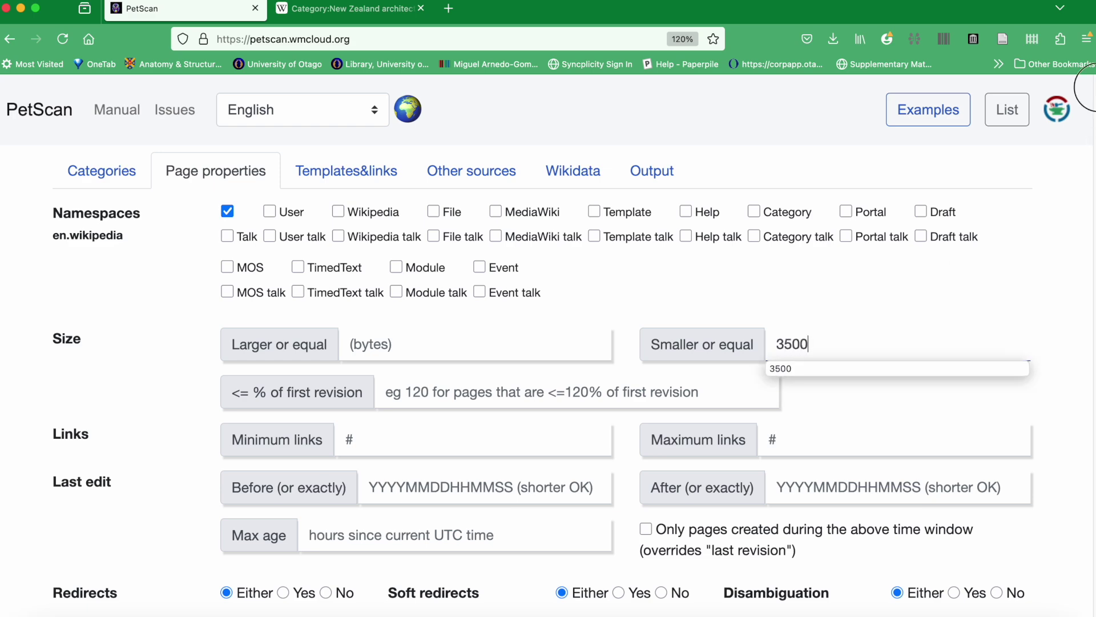
scroll(121, 405, "down", 7)
left_click(119, 400)
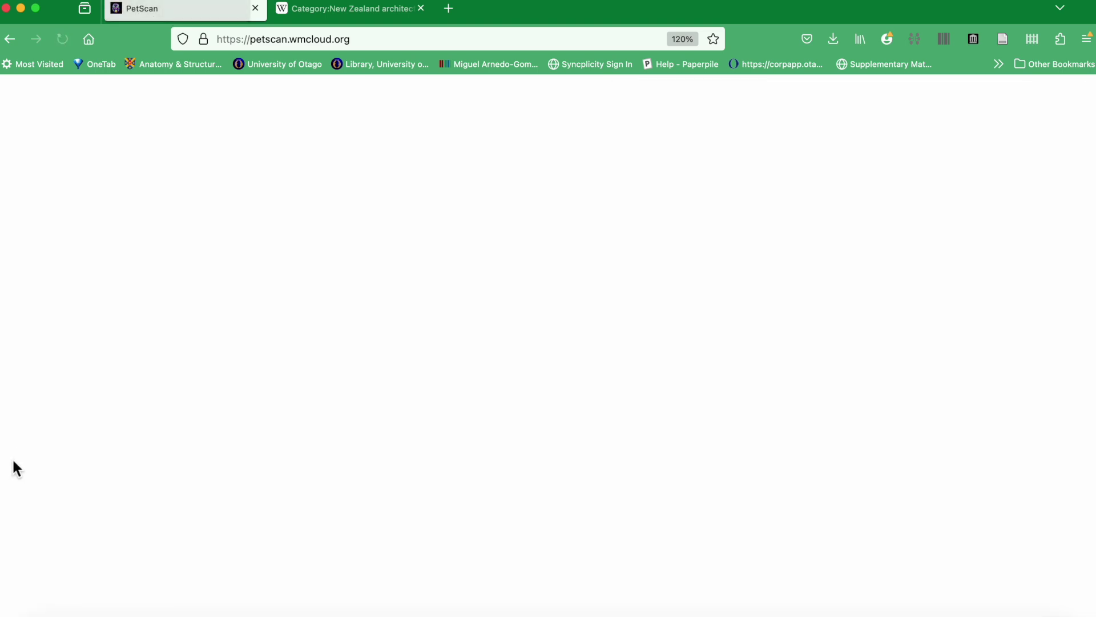
scroll(1083, 171, "down", 5)
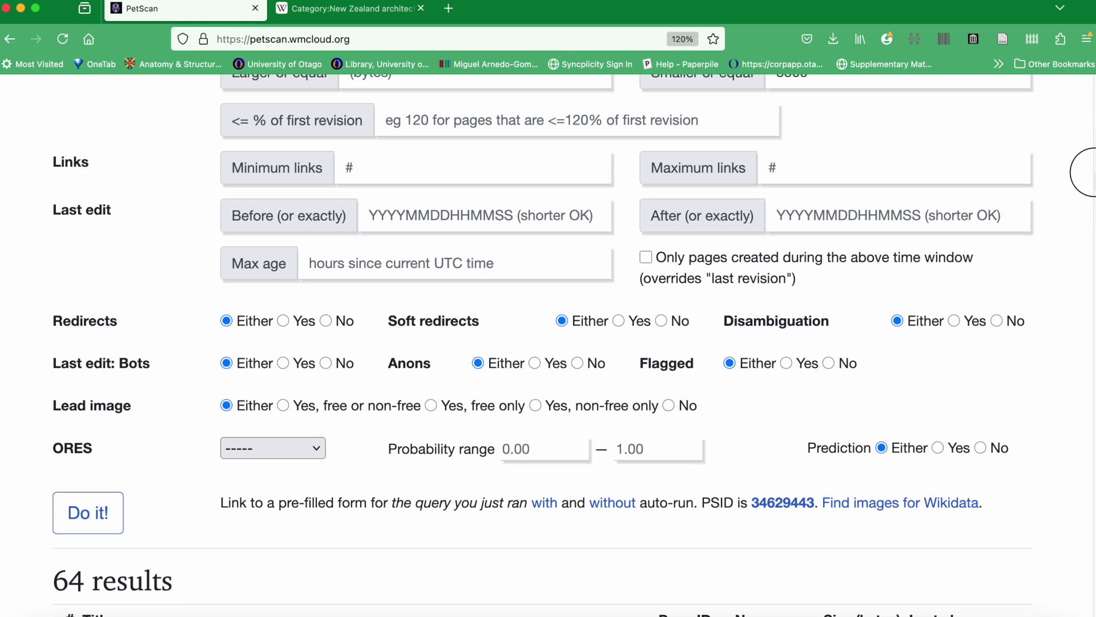
scroll(1091, 171, "down", 9)
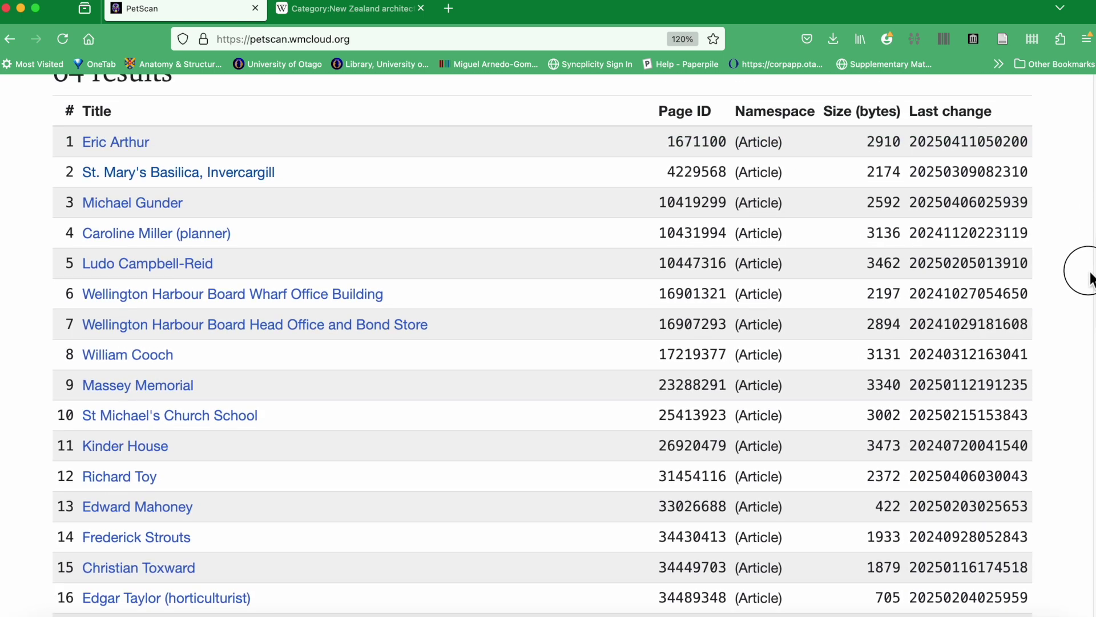
scroll(1091, 280, "up", 1)
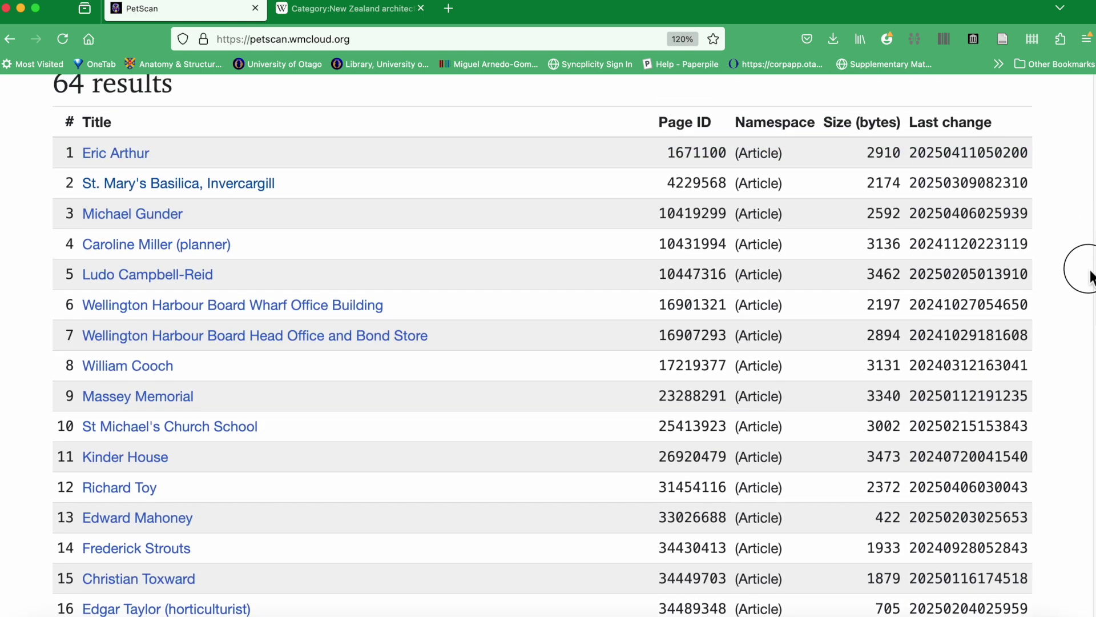
Open the first result's Wikipedia article in a separate tab, examine how short it is and return to the results.
left_click(132, 154, "super")
left_click(359, 9)
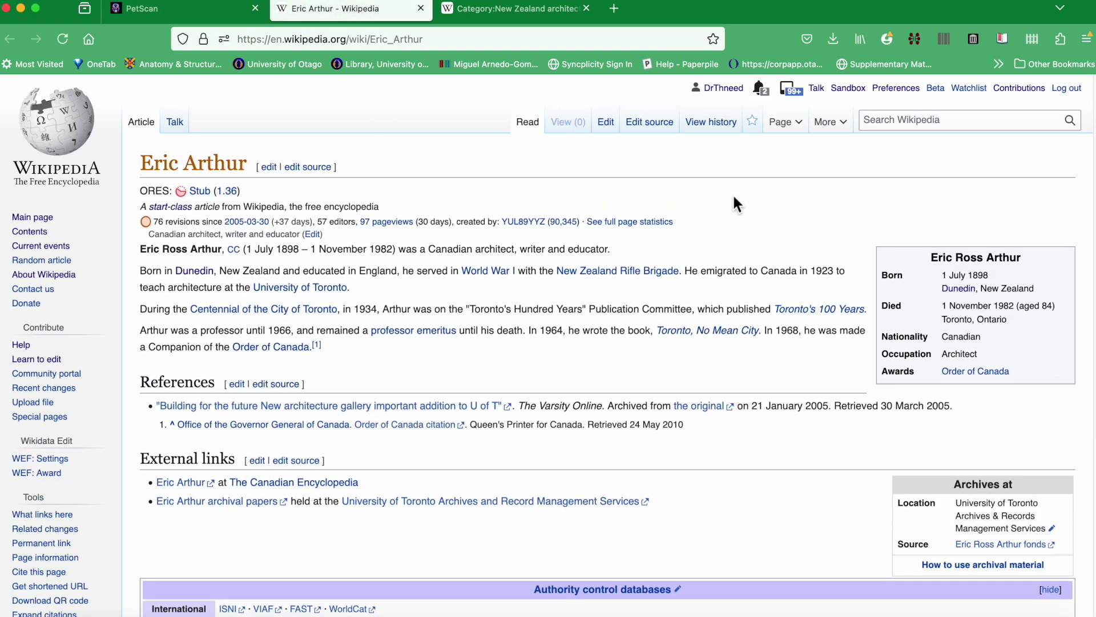
mouse_move(201, 12)
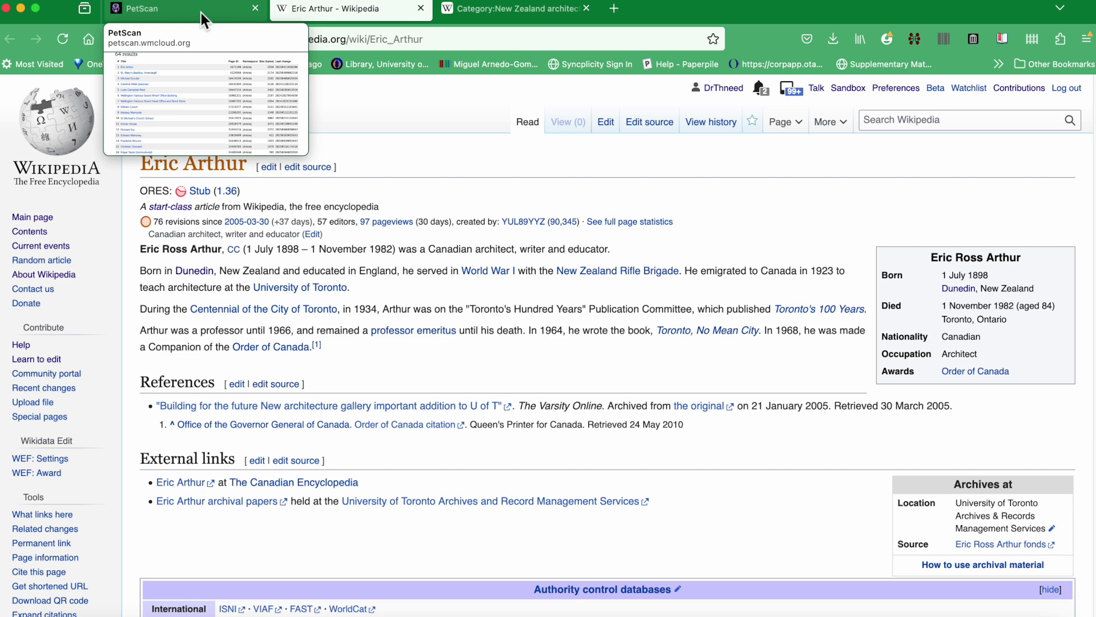
left_click(201, 13)
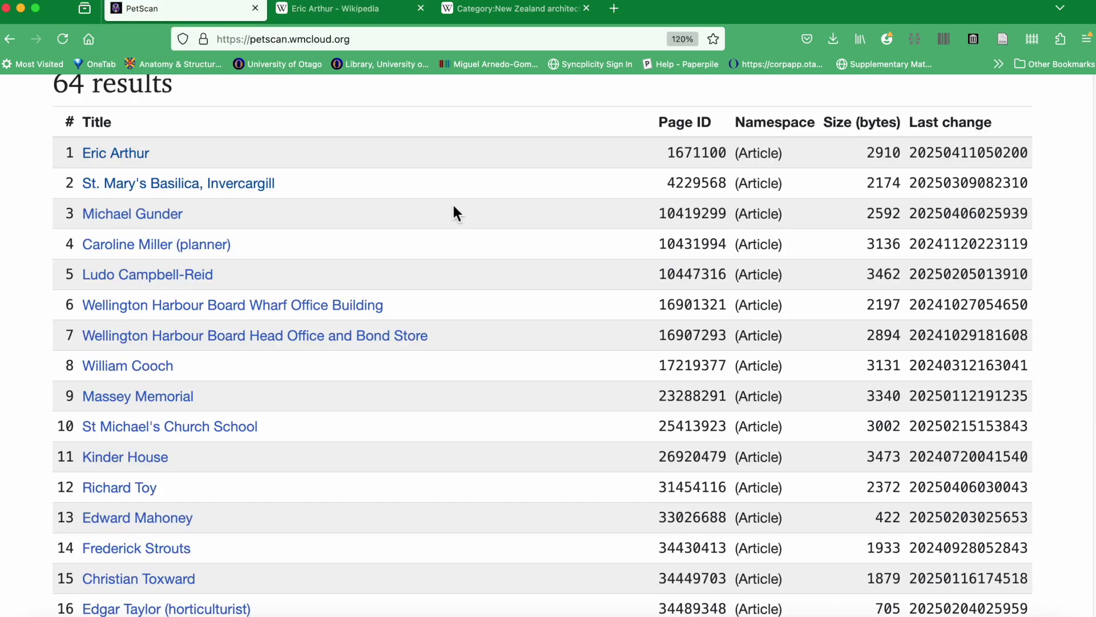
Restrict the query to pages whose Wikidata item uses Q5.
scroll(1088, 229, "up", 1)
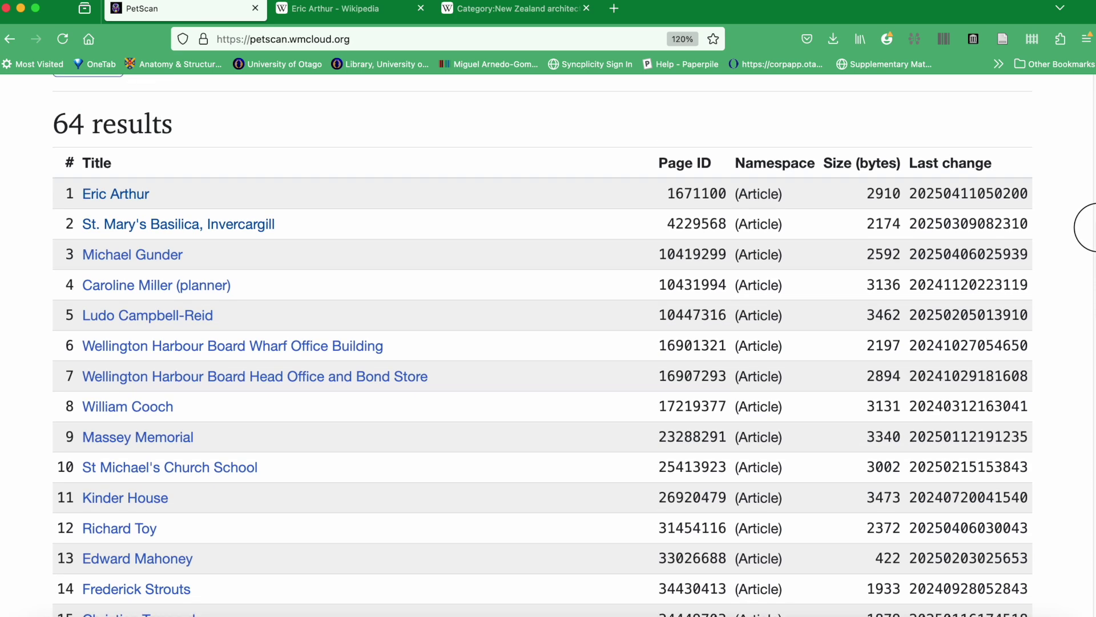
scroll(1088, 228, "up", 6)
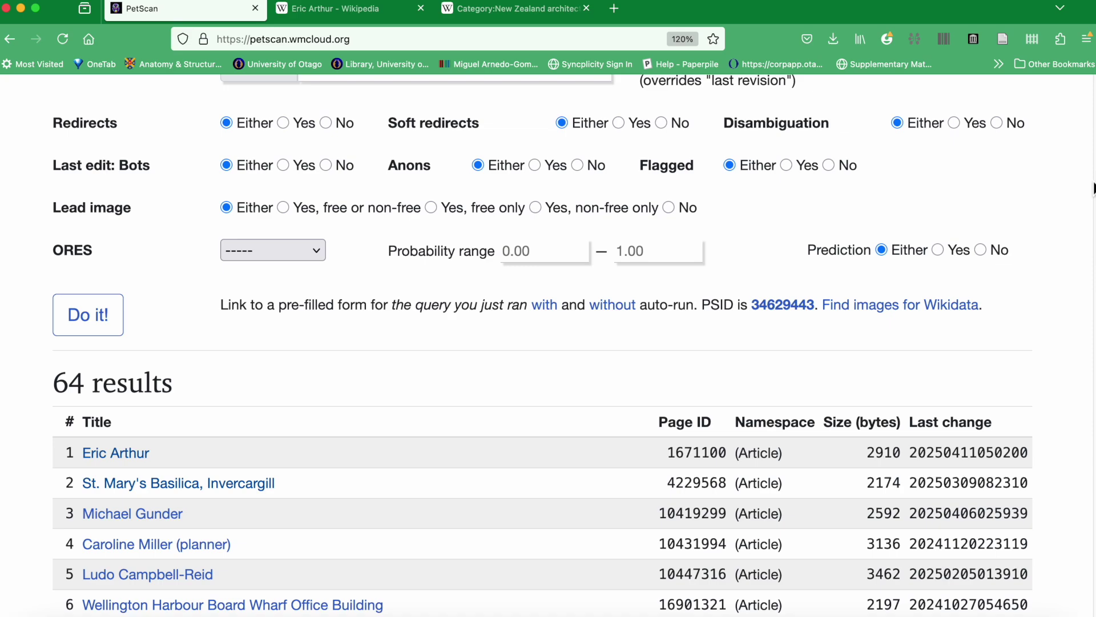
left_click_drag(1093, 188, 1091, 83)
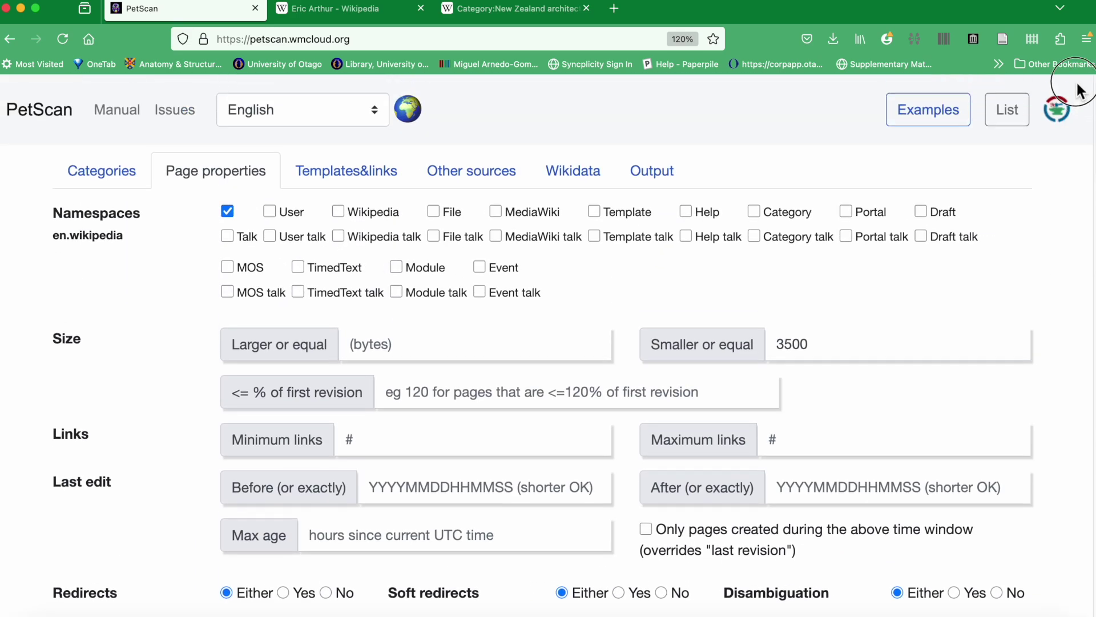
left_click(114, 182)
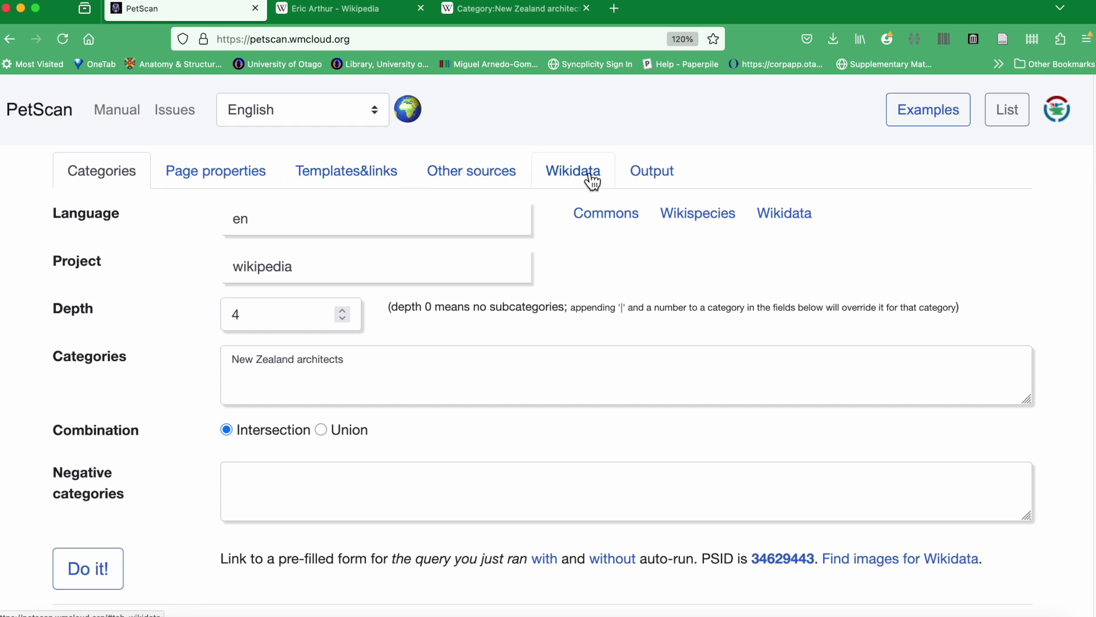
left_click(505, 179)
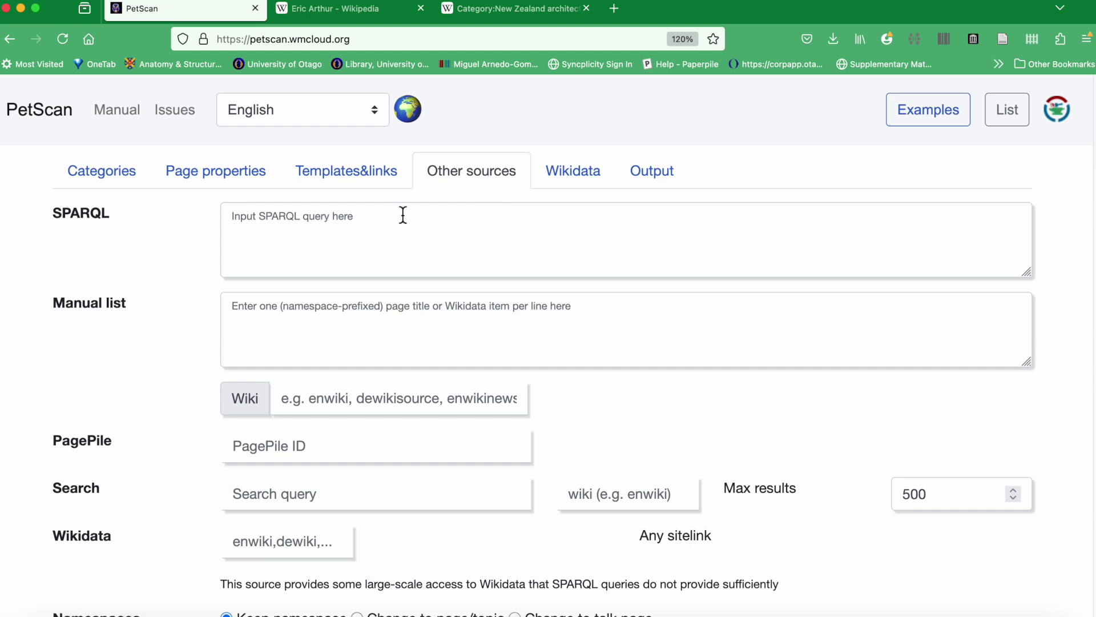
left_click(581, 181)
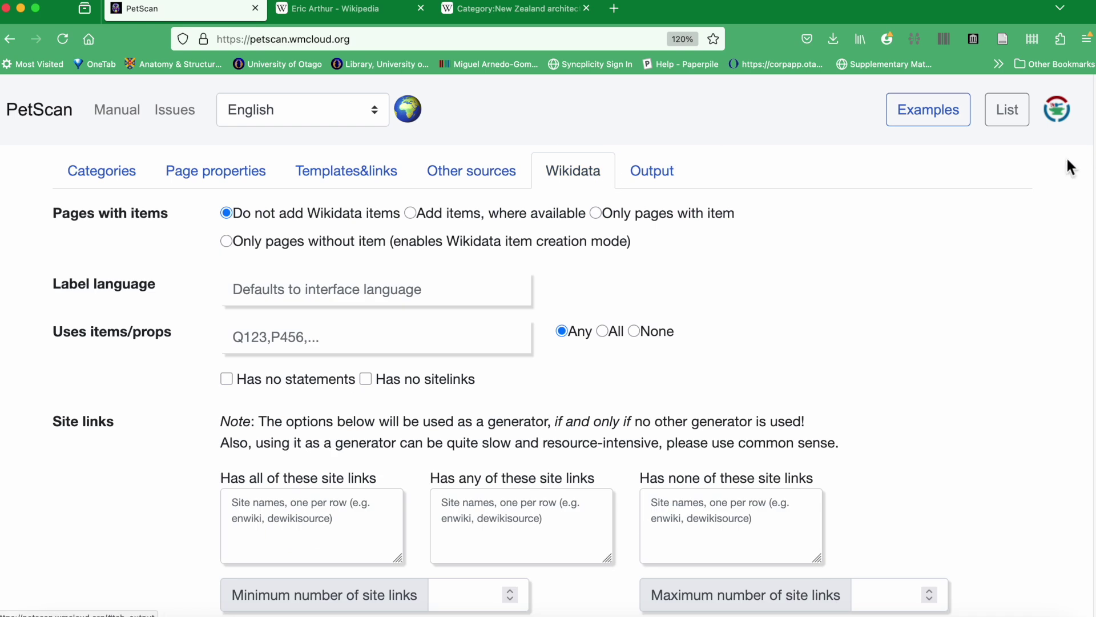
scroll(1091, 163, "down", 3)
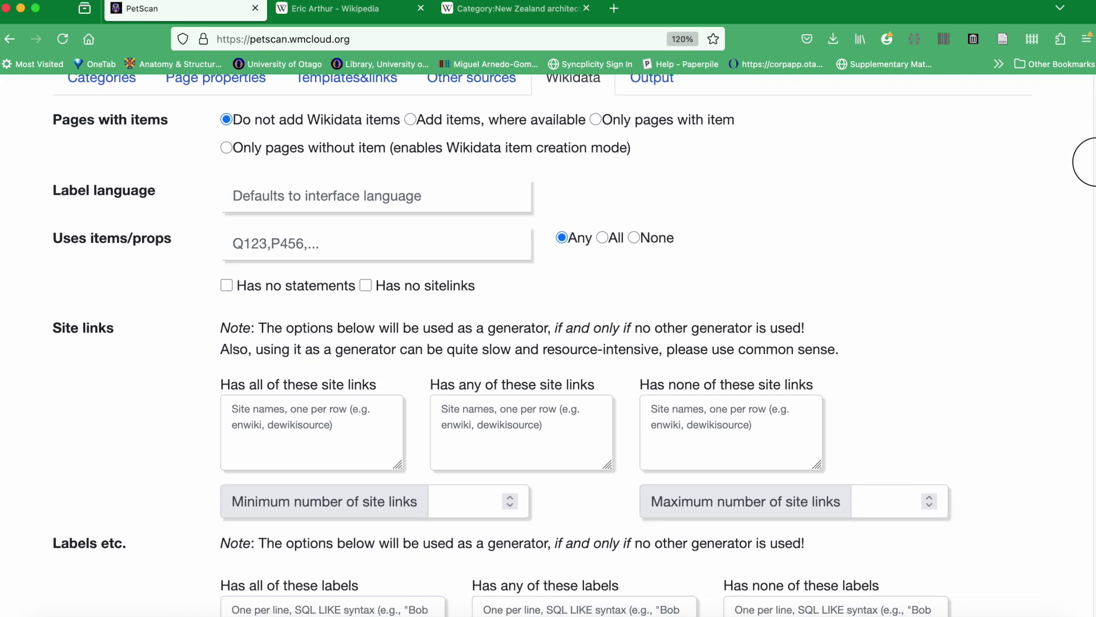
left_click(381, 245)
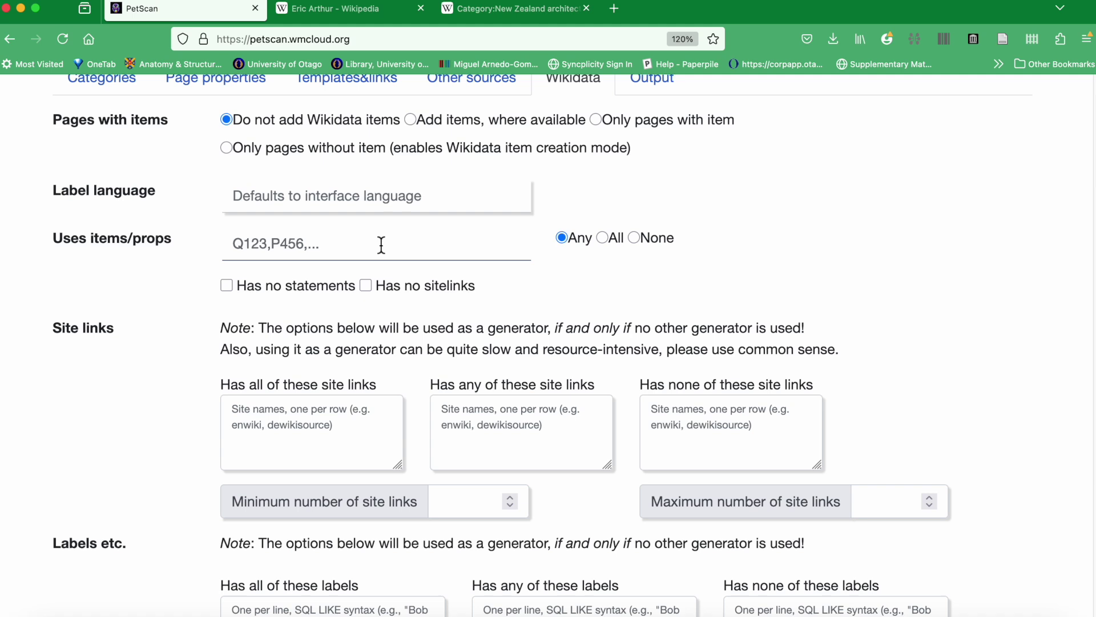
type("Q5")
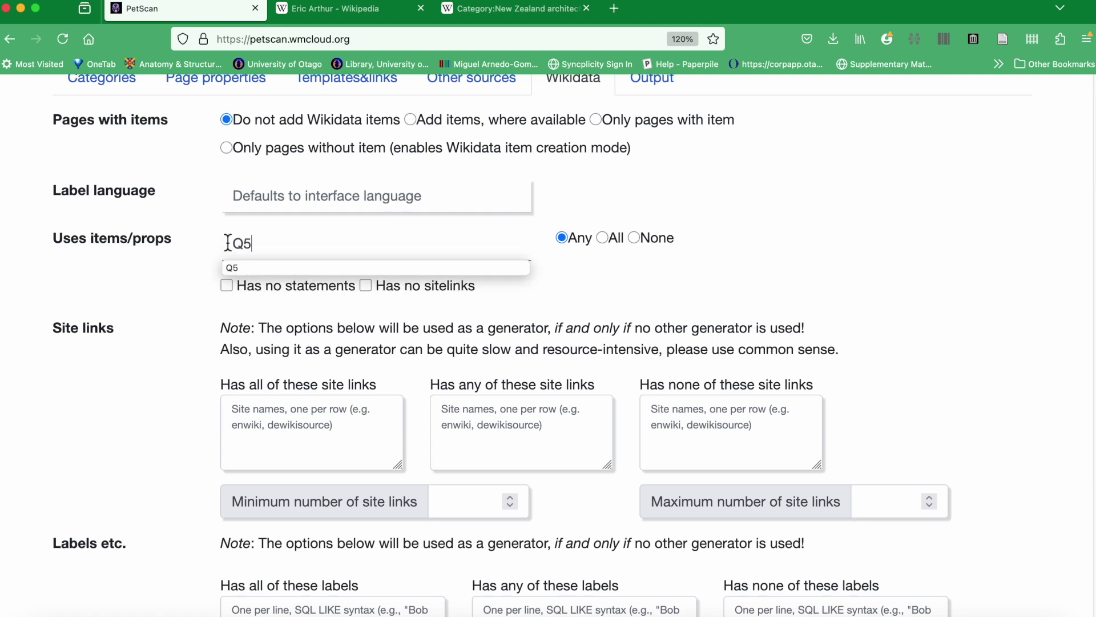
left_click(176, 274)
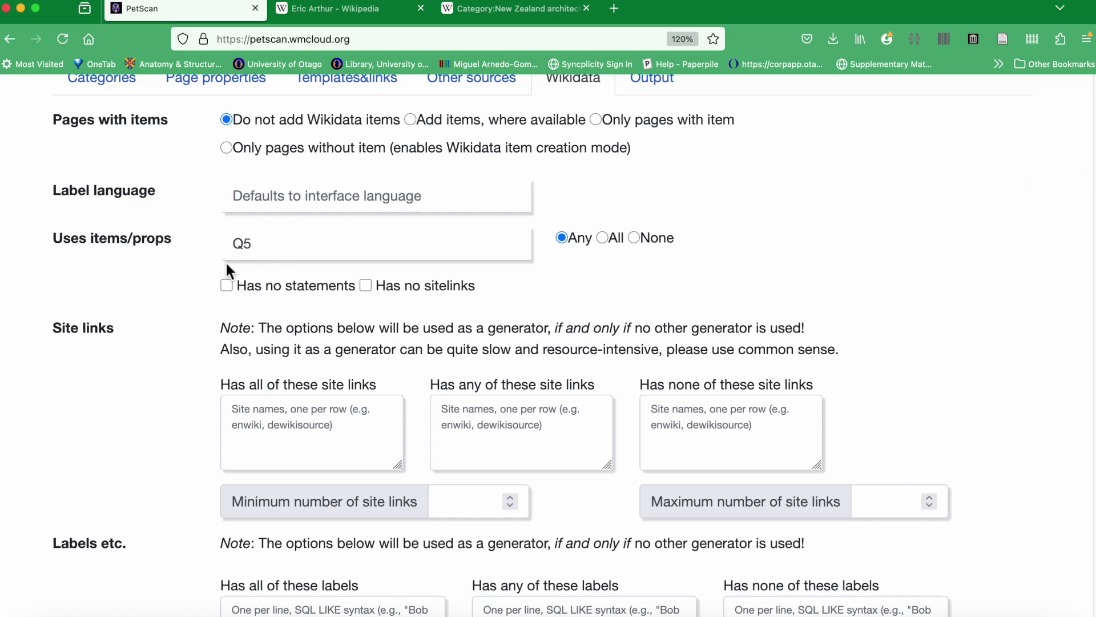
Rerun the query with the Wikidata restriction and look over the filtered results.
left_click_drag(1092, 145, 1077, 245)
left_click(89, 235)
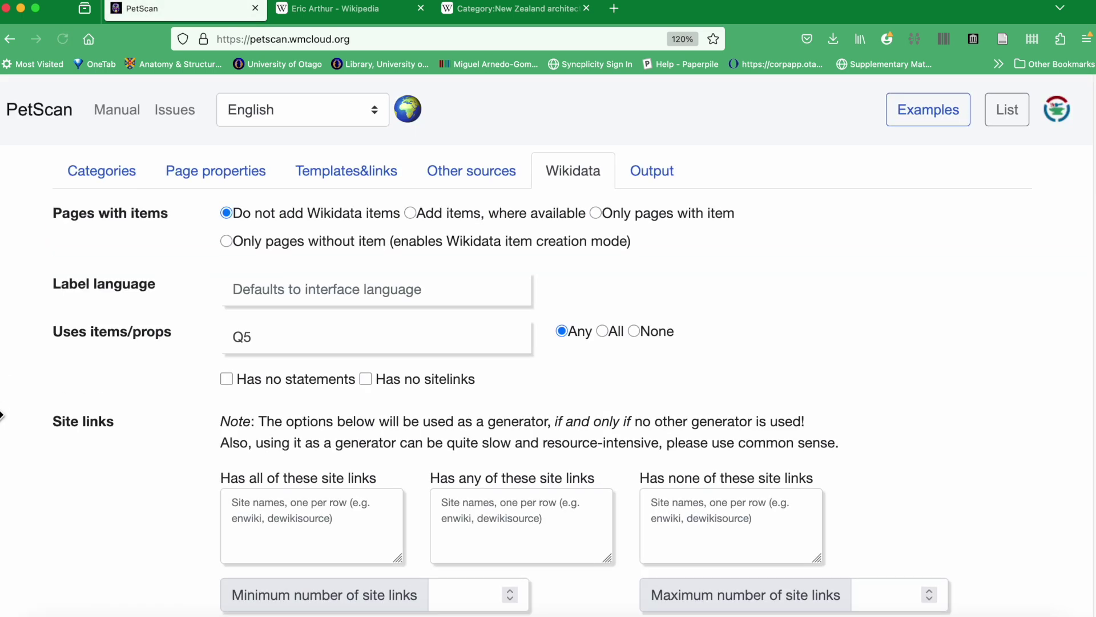
left_click_drag(1080, 108, 1048, 81)
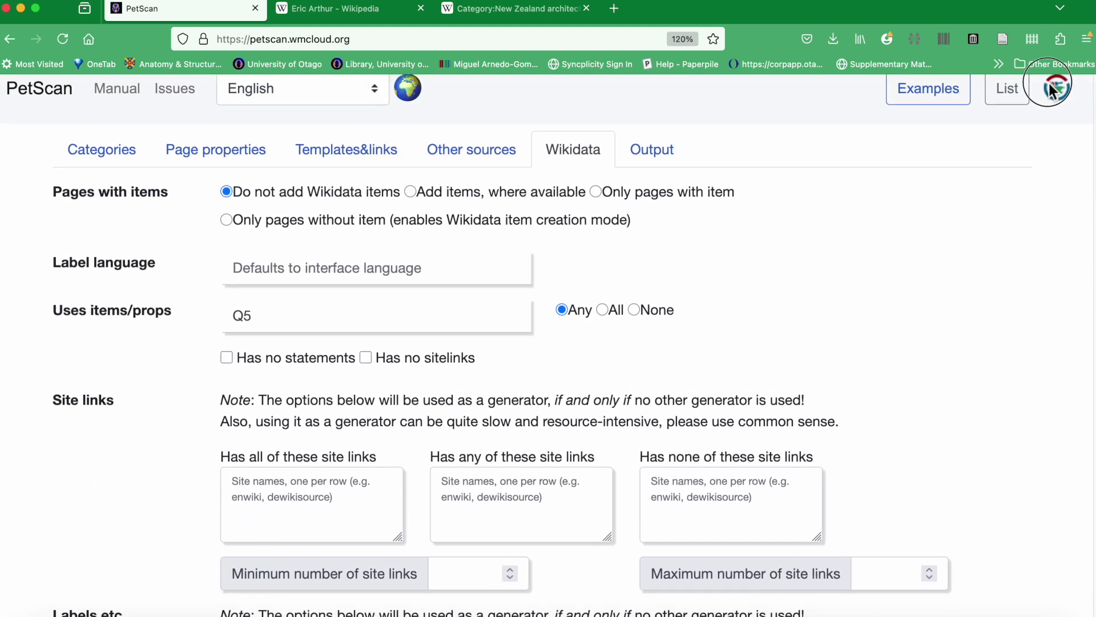
Start a blank query and require all pages to have the WikiProject New Zealand template.
left_click(92, 170)
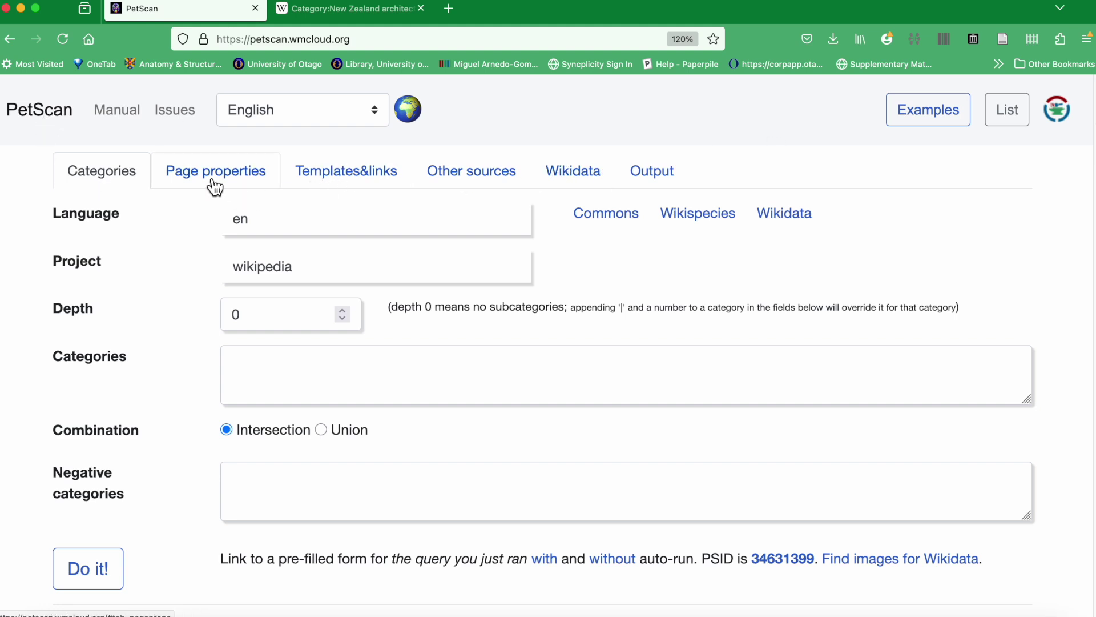
left_click(64, 117)
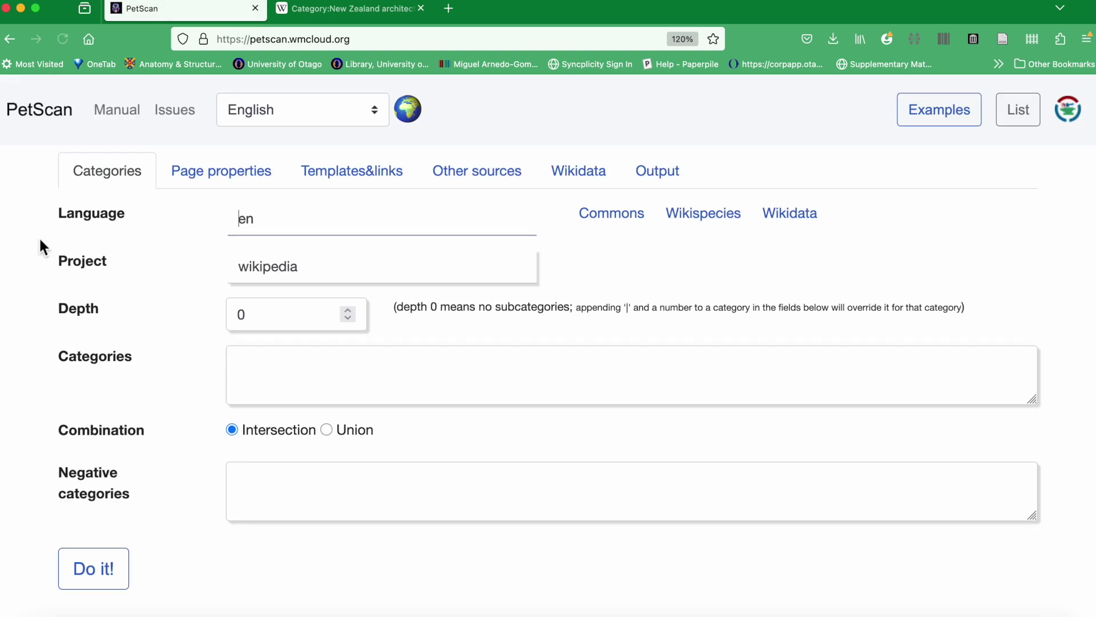
left_click(379, 181)
left_click(346, 264)
type("WikiProject ")
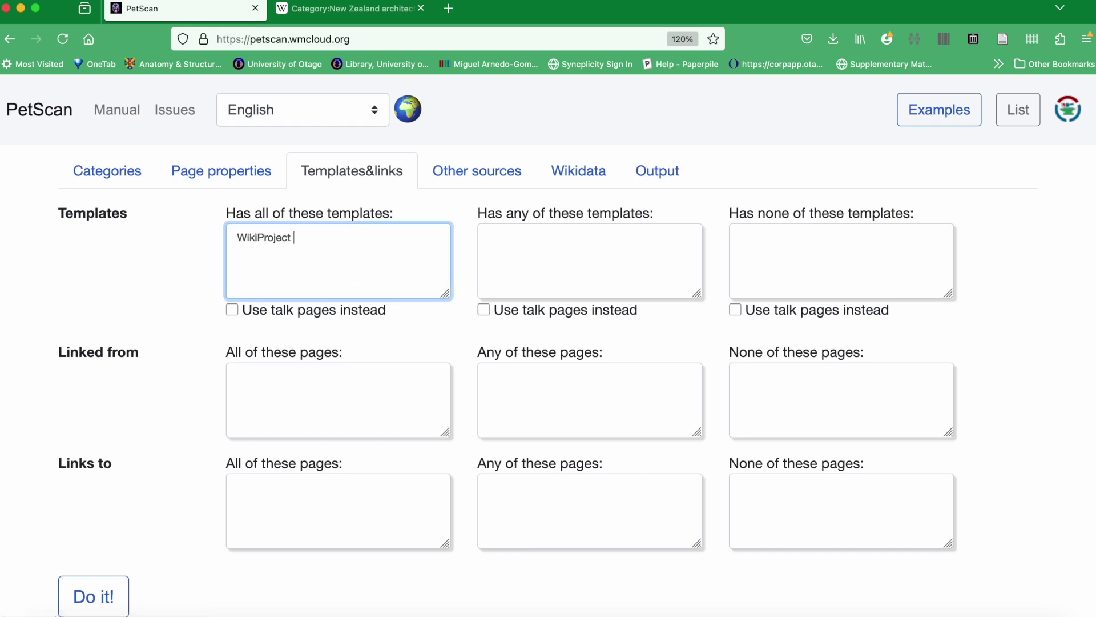
type("New Zealand")
Enter Orphan as the only template in the condition that pages have any of the listed templates.
left_click(517, 282)
type("Orphan C")
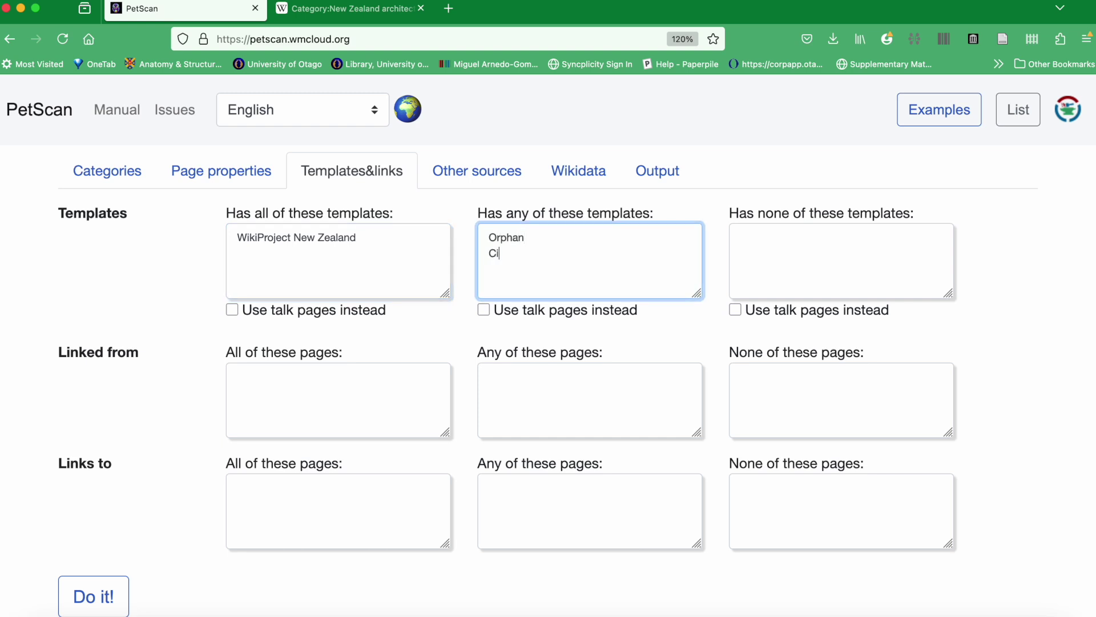
type("itation needed")
left_click_drag(575, 257, 490, 258)
key("BackSpace")
Match the WikiProject New Zealand template on talk pages instead and run the query.
left_click(235, 311)
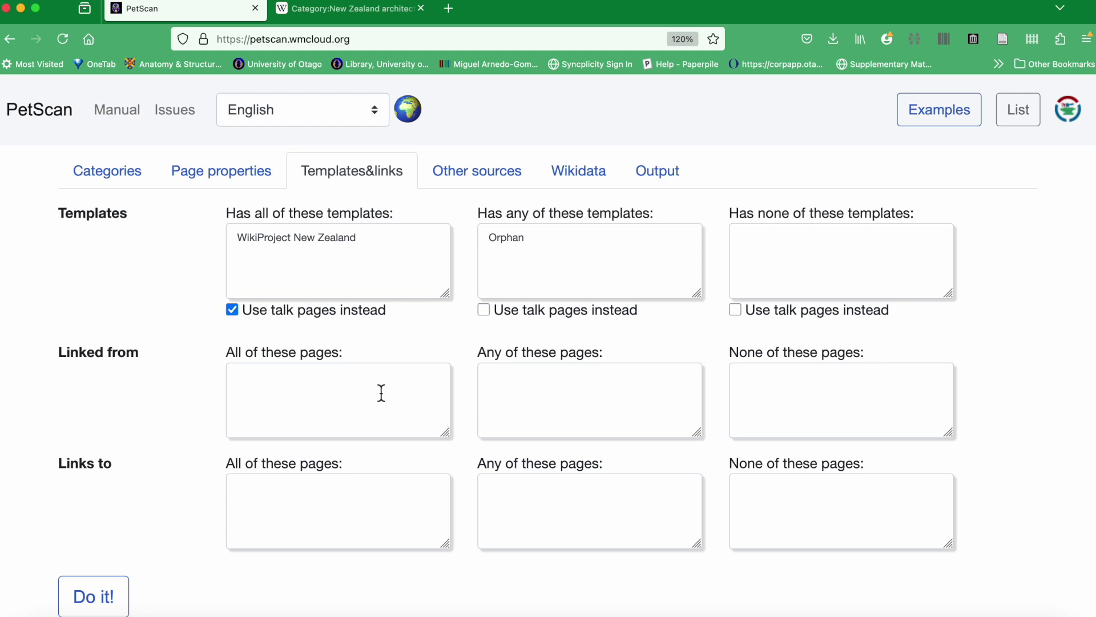
left_click(118, 600)
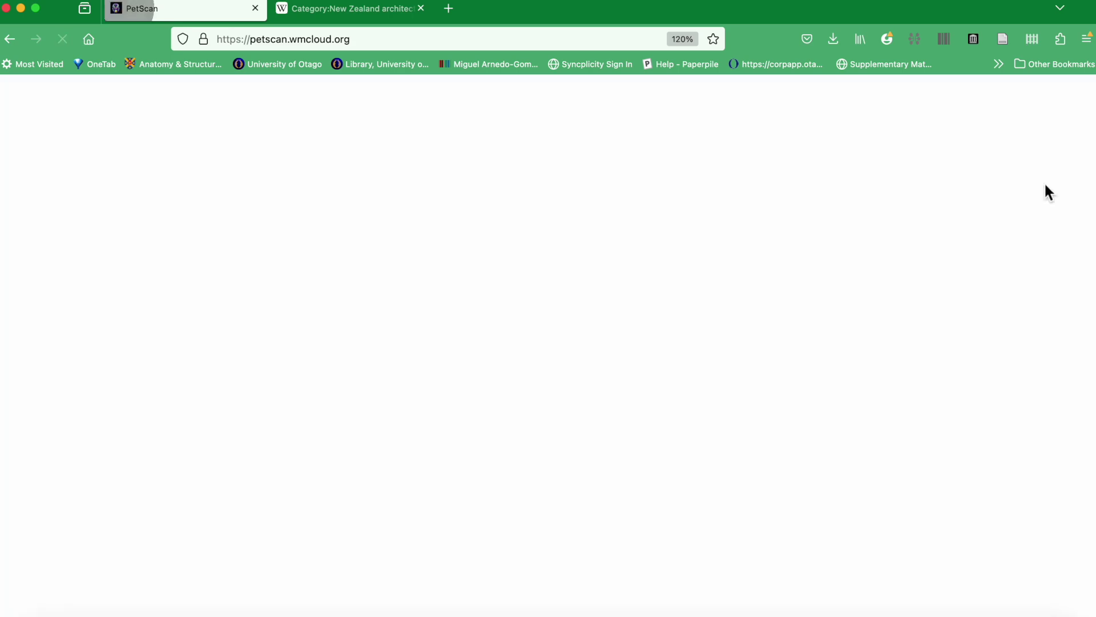
mouse_move(1092, 101)
left_mouse_down()
mouse_move(1090, 140)
mouse_move(1091, 104)
left_mouse_up()
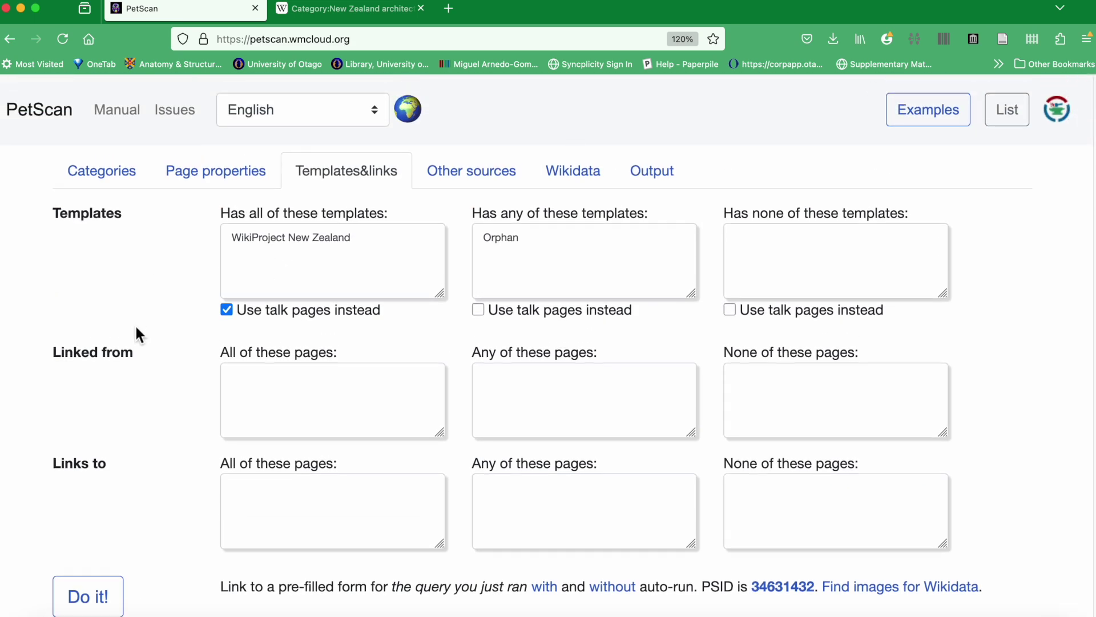
Restrict the query to pages with no lead image and rerun it.
left_click(103, 182)
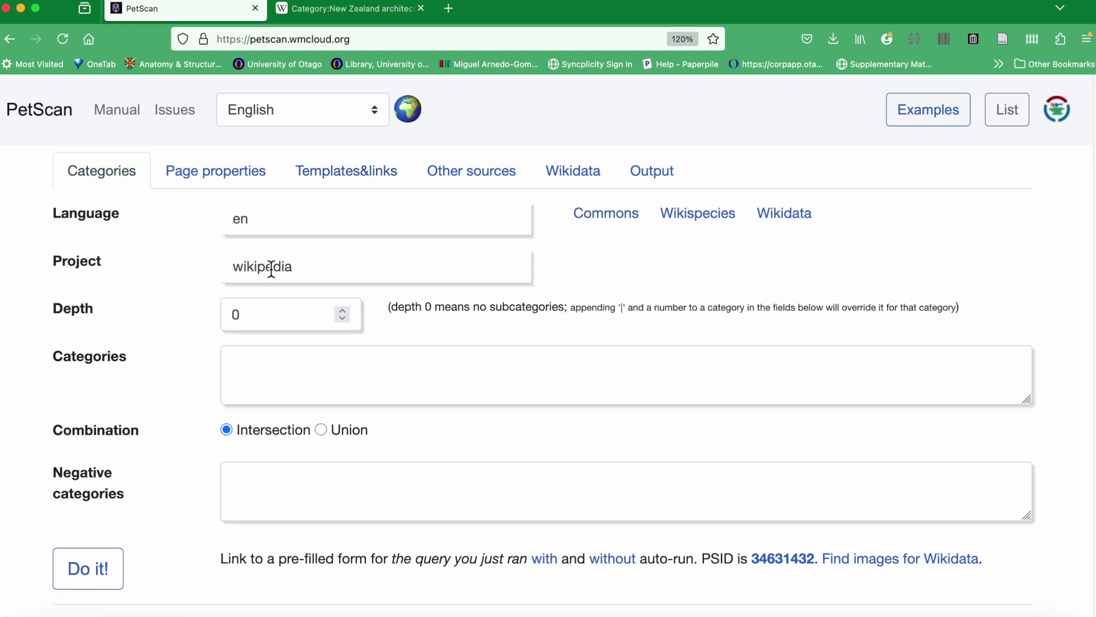
left_click(260, 182)
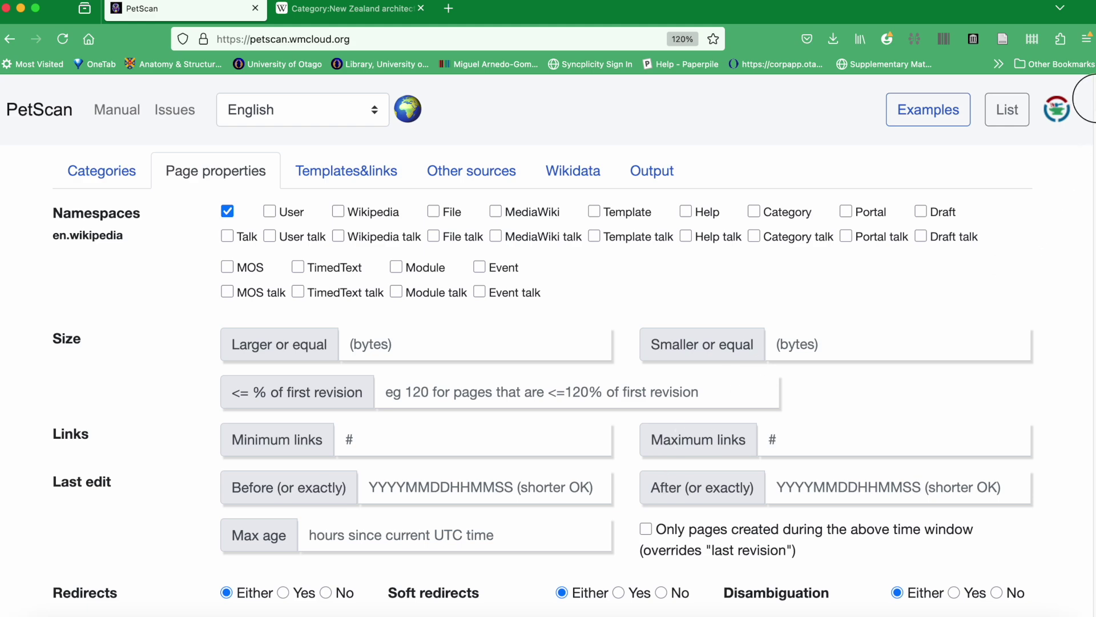
scroll(1087, 128, "down", 7)
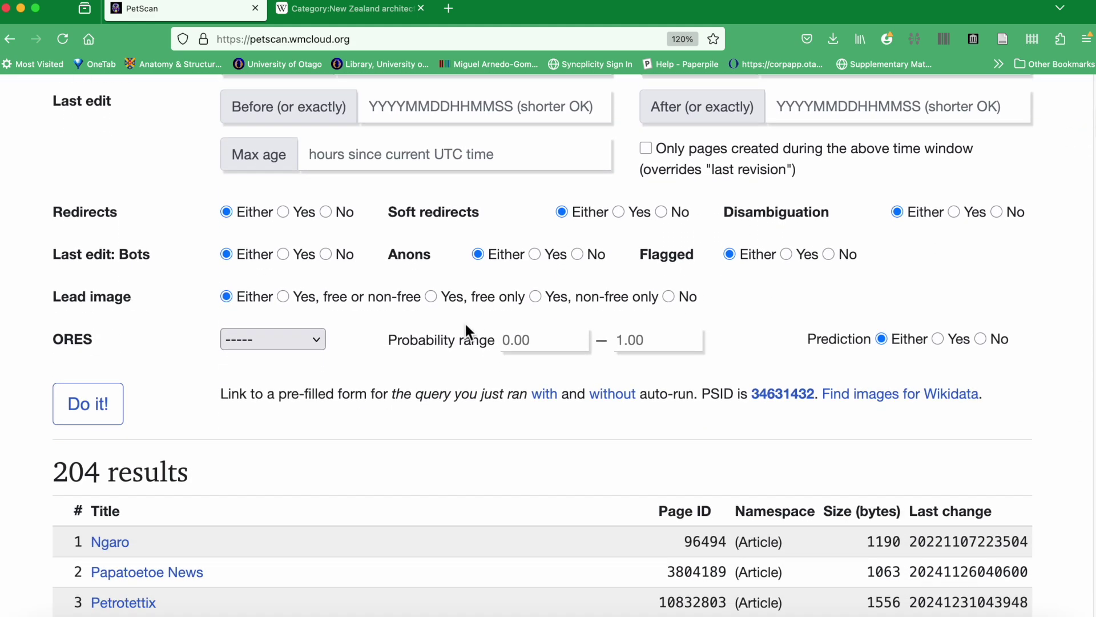
left_click(668, 296)
left_click(106, 417)
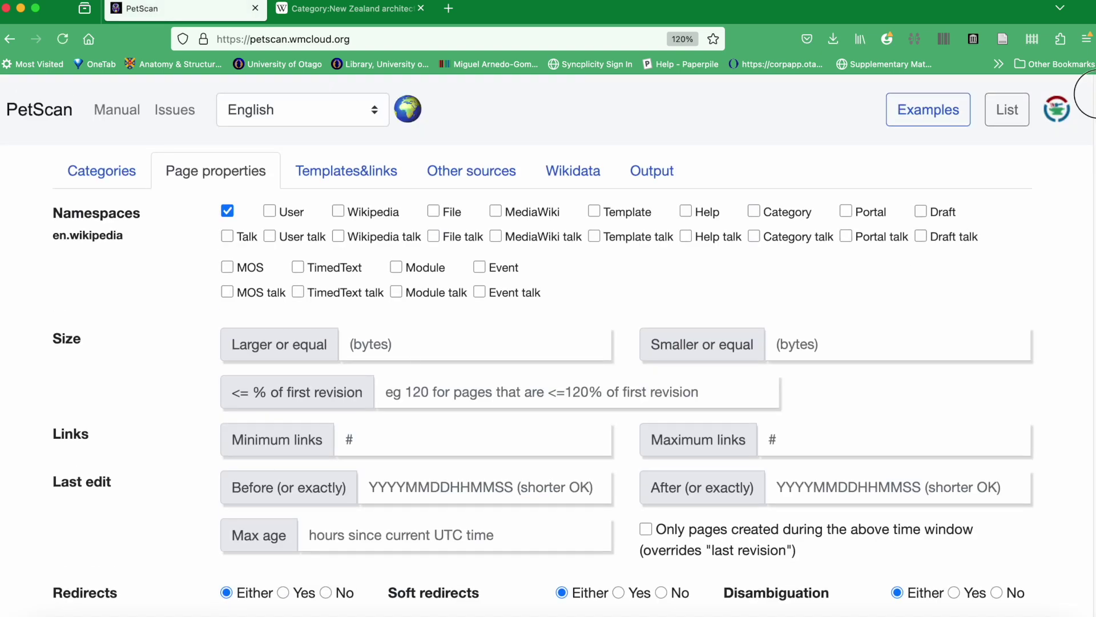
Look through the resulting list of orphaned New Zealand articles without a lead image.
scroll(1088, 94, "down", 12)
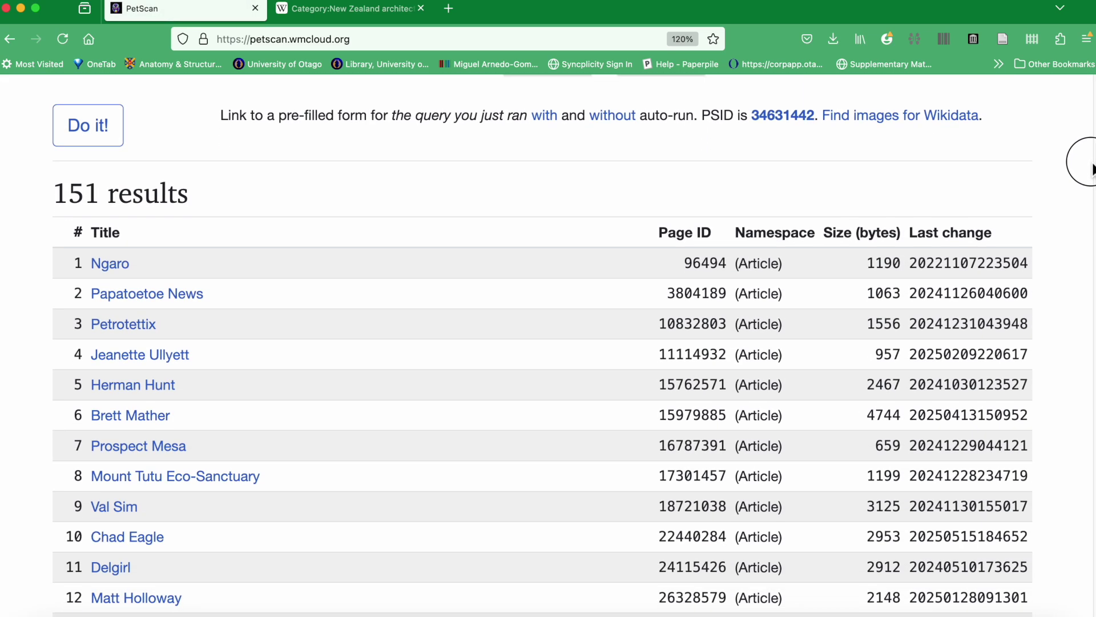
scroll(1092, 168, "down", 2)
scroll(1091, 182, "up", 1)
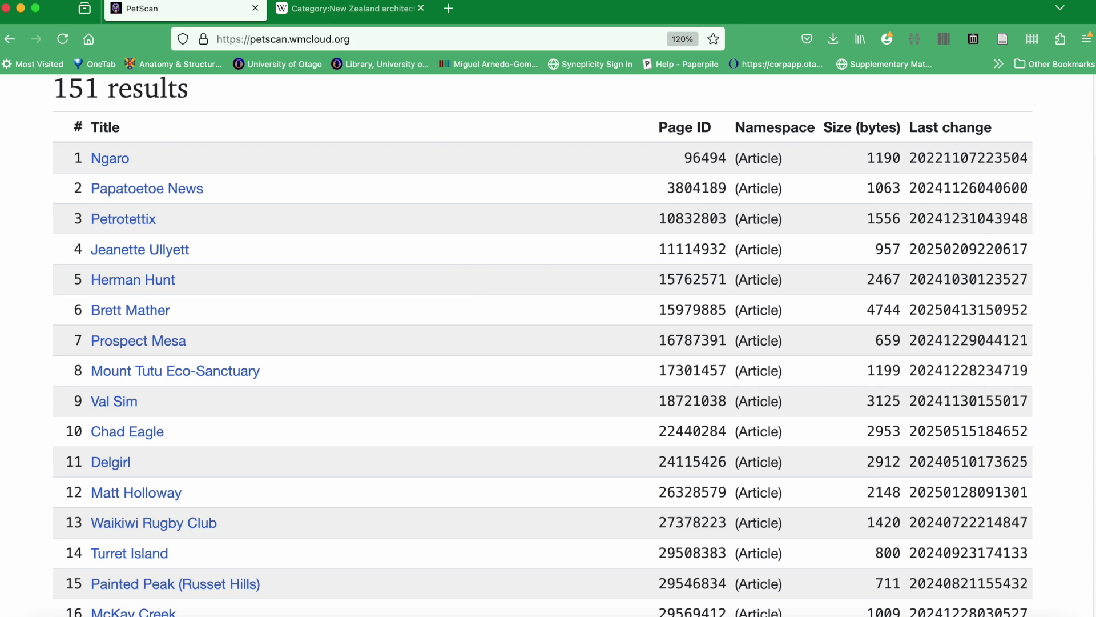
scroll(1091, 196, "down", 2)
scroll(1090, 196, "up", 6)
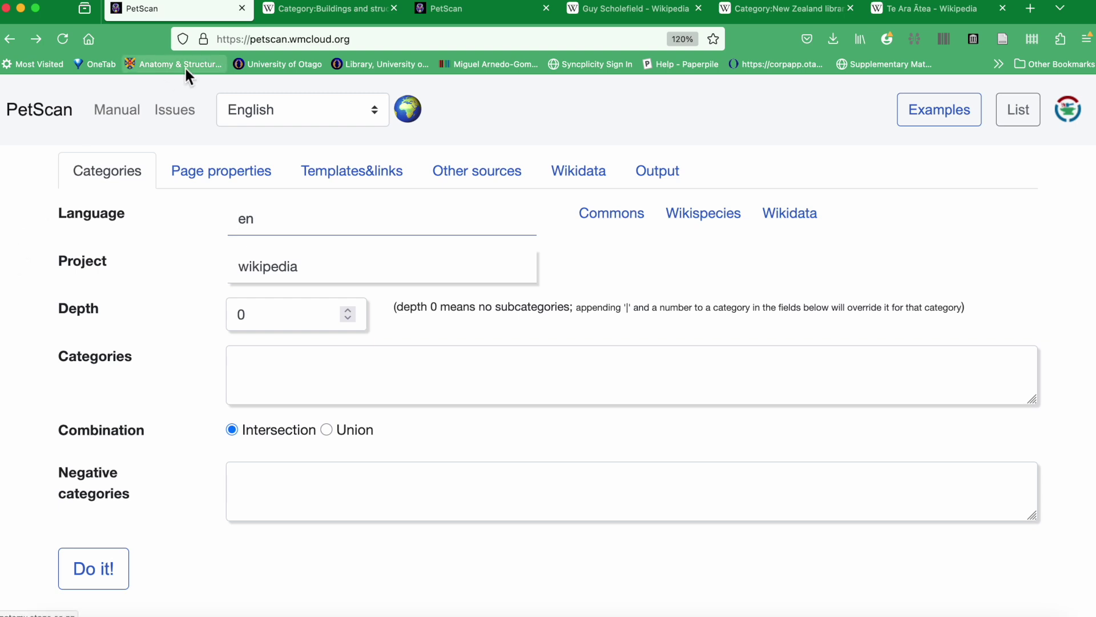
Copy the category name Buildings and structures in New Zealand by type from Wikipedia into the PetScan categories and set the depth to 1.
left_click(321, 13)
left_click_drag(232, 164, 702, 176)
key("super+c")
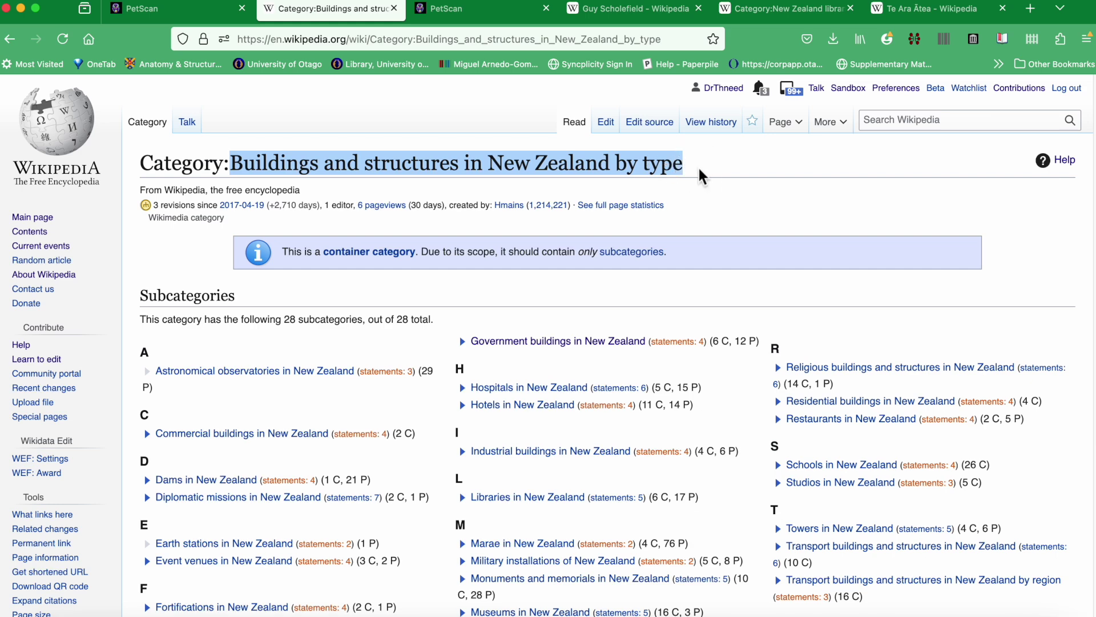
left_click(193, 14)
left_click(257, 371)
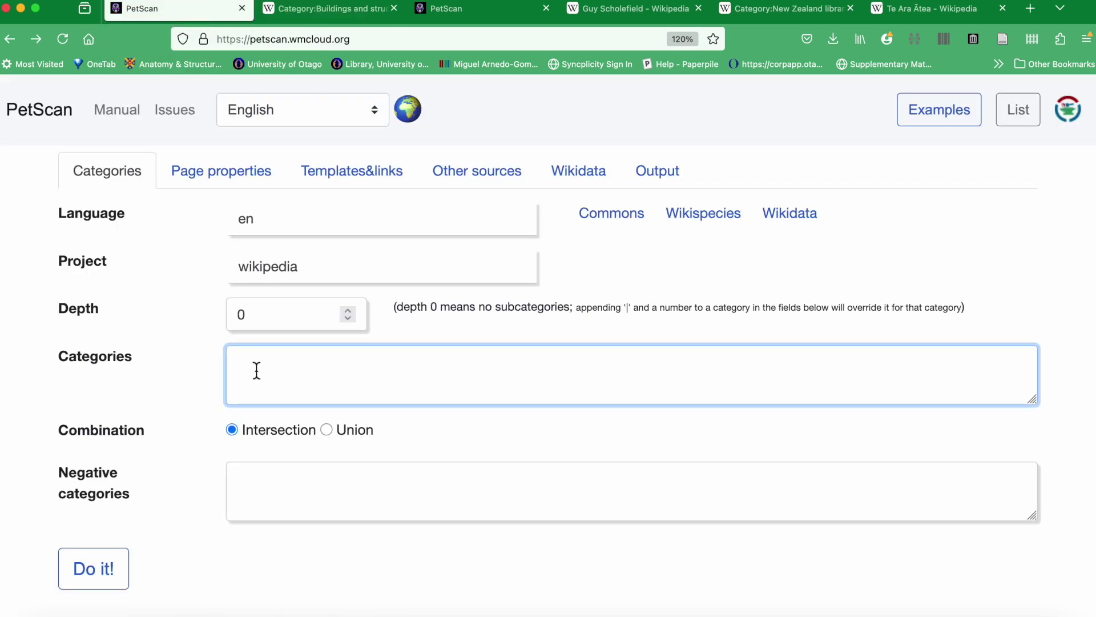
key("super+v")
left_click(348, 311)
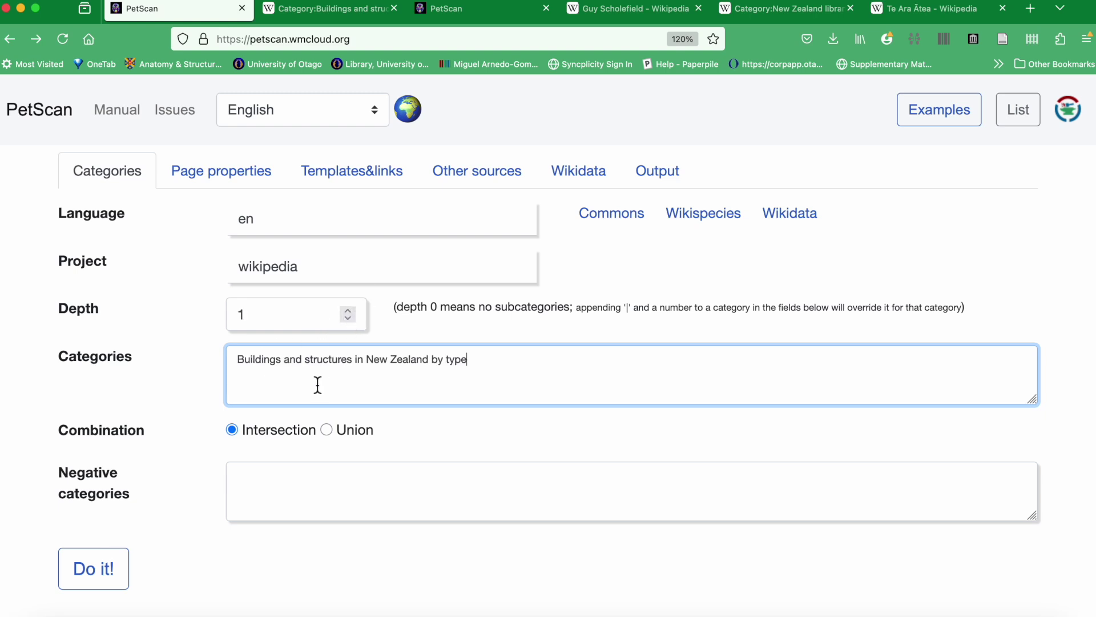
Restrict the query to pages whose Wikidata item uses none of the property P625.
left_click(577, 179)
left_click(283, 337)
type("P625")
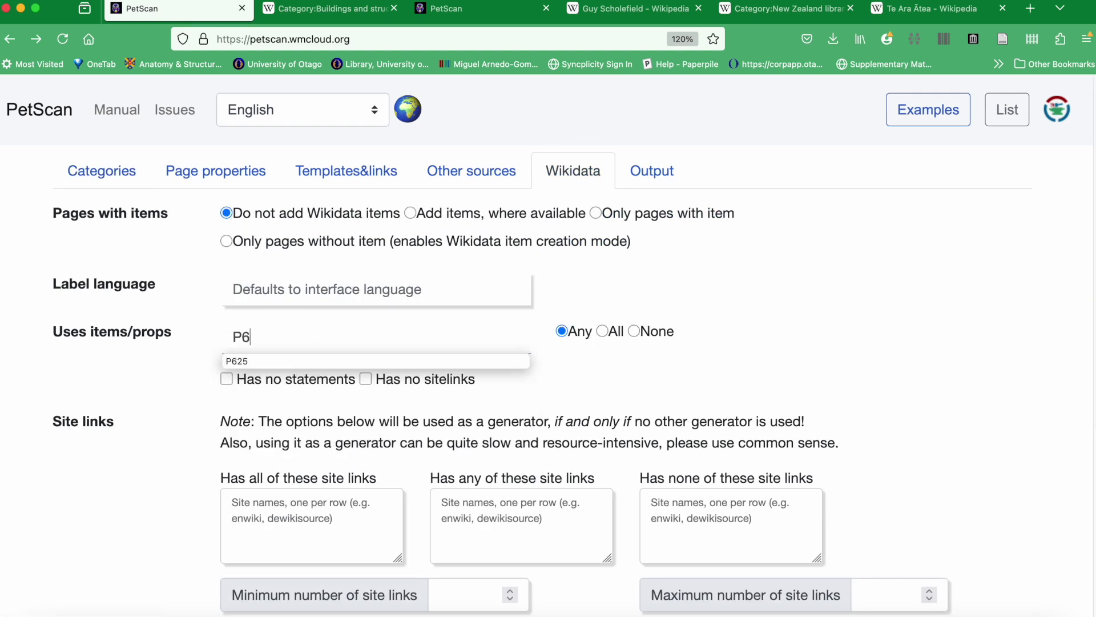
left_click(181, 361)
left_click(633, 331)
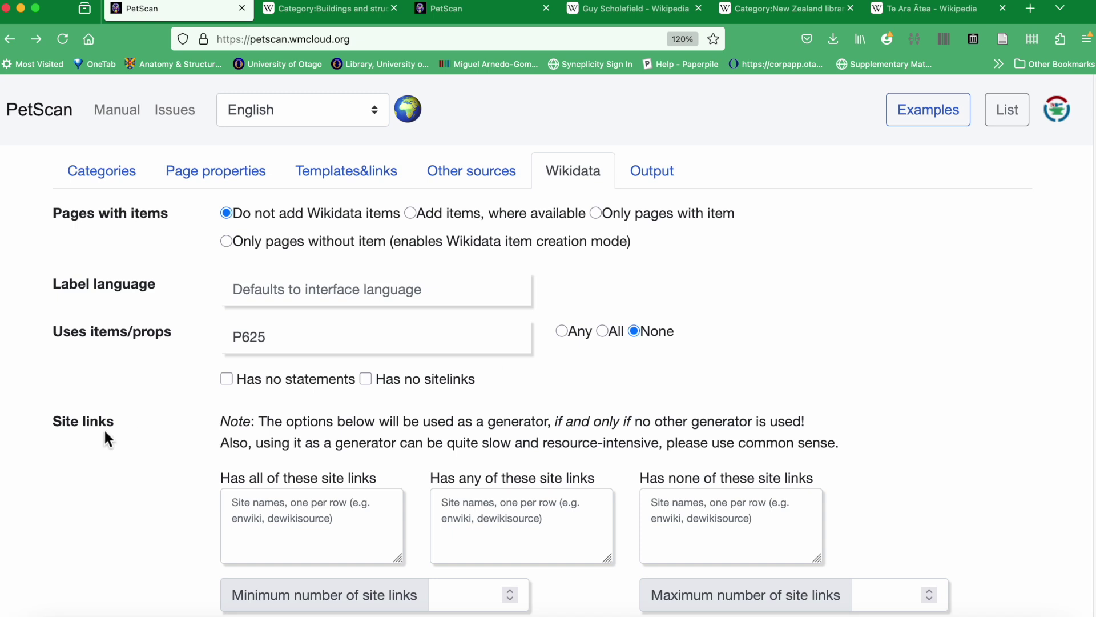
Run the buildings and structures query and look through the listed articles.
left_click(93, 171)
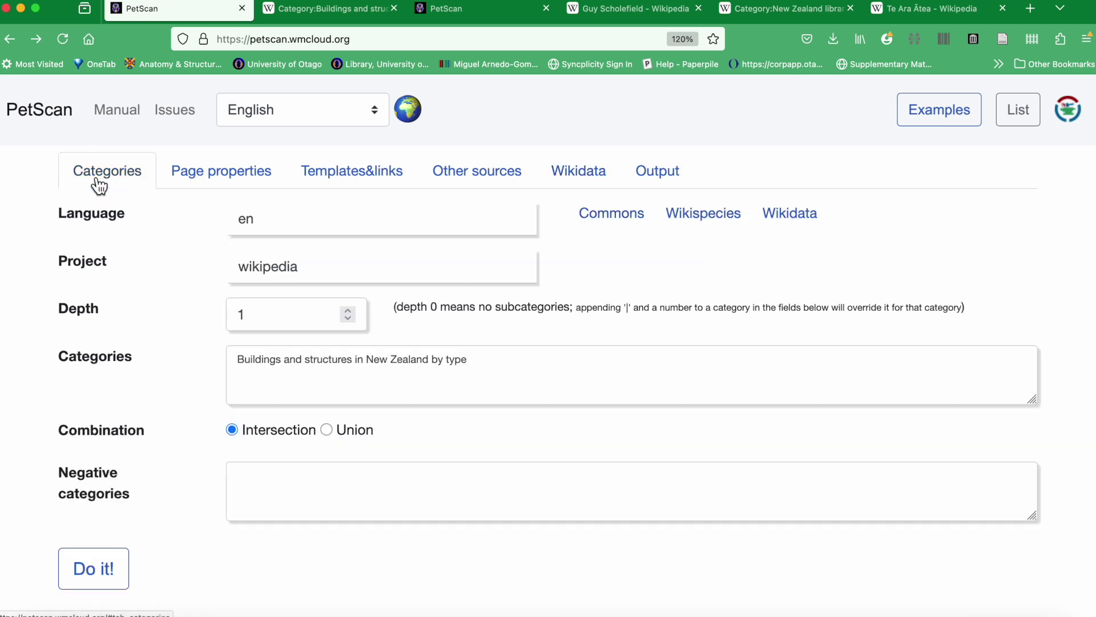
left_click(94, 568)
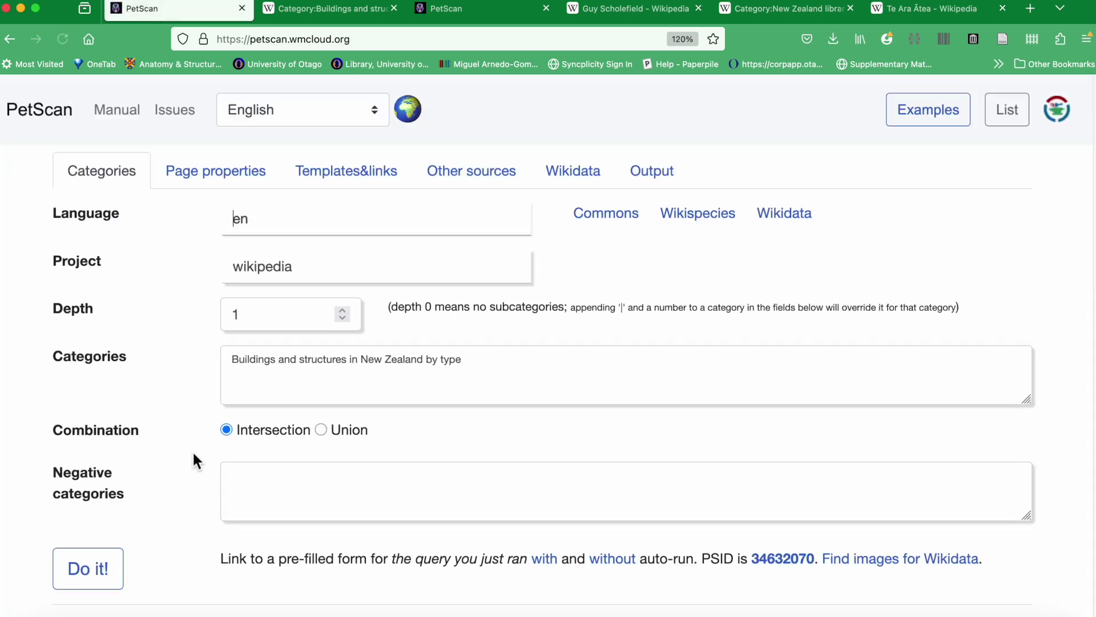
left_click_drag(1088, 226, 1091, 458)
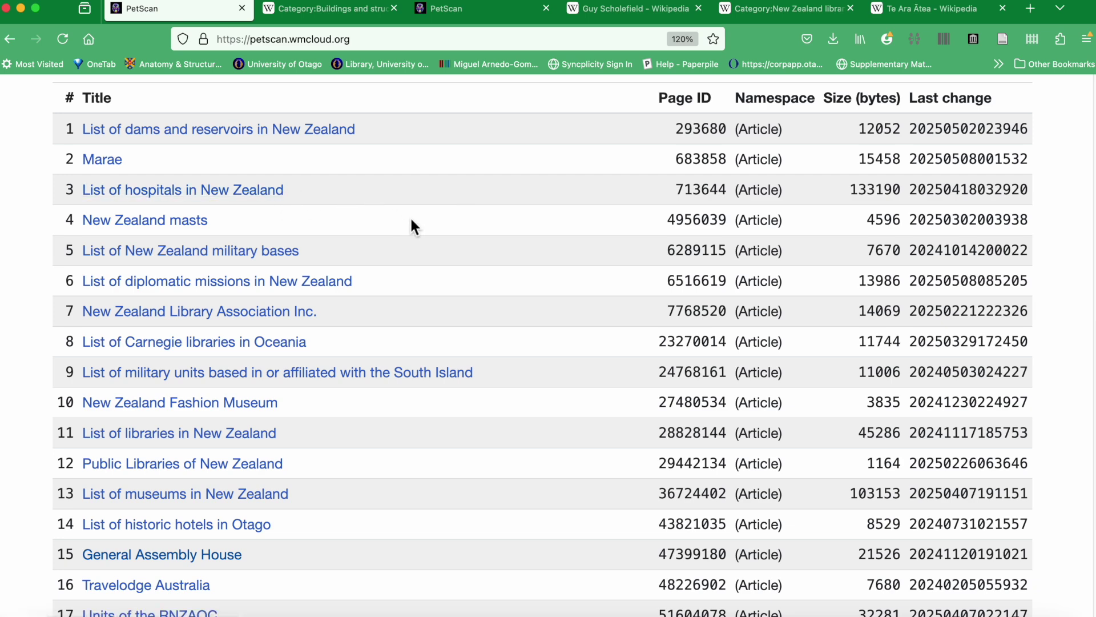
left_click_drag(1088, 326, 1091, 438)
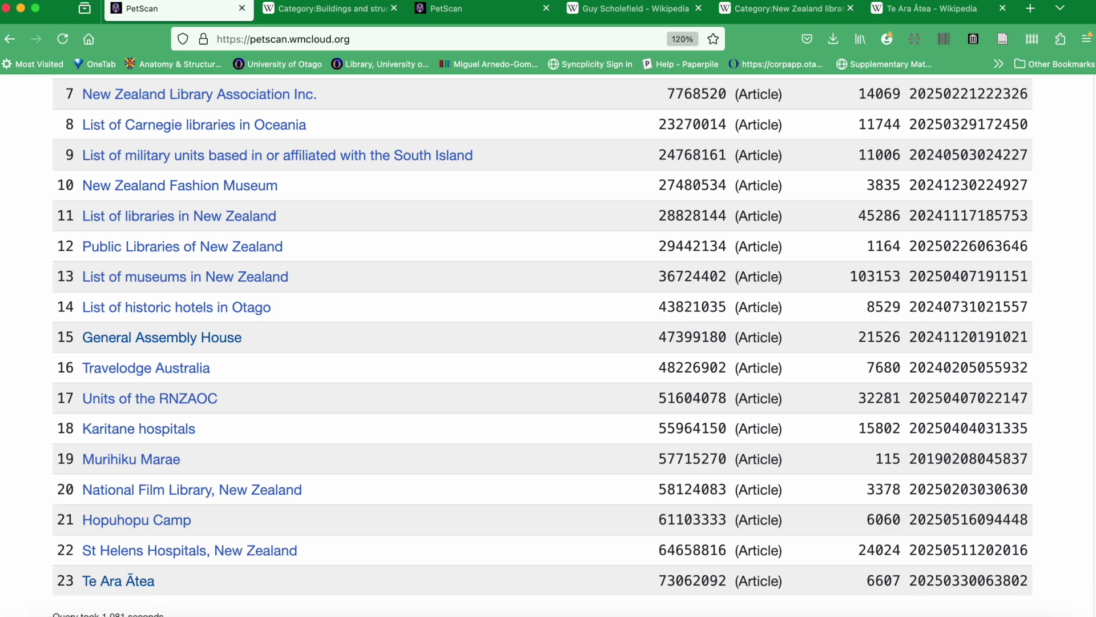
scroll(1092, 445, "up", 3)
scroll(1088, 445, "up", 10)
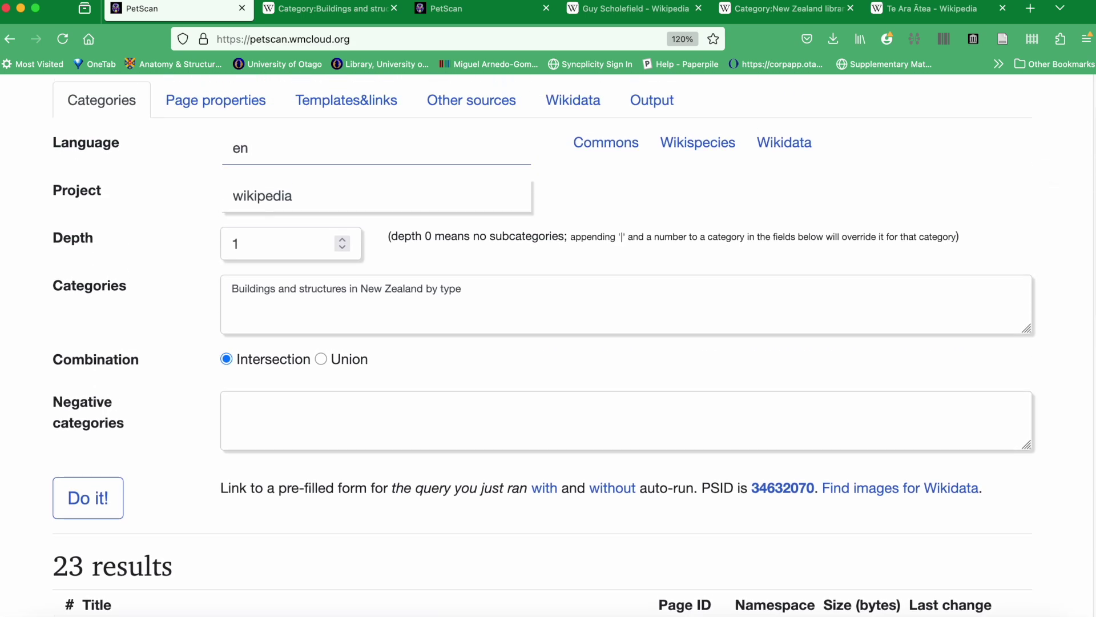
Set the category depth to 2 and rerun the buildings and structures query.
scroll(1082, 188, "up", 2)
left_click(342, 301)
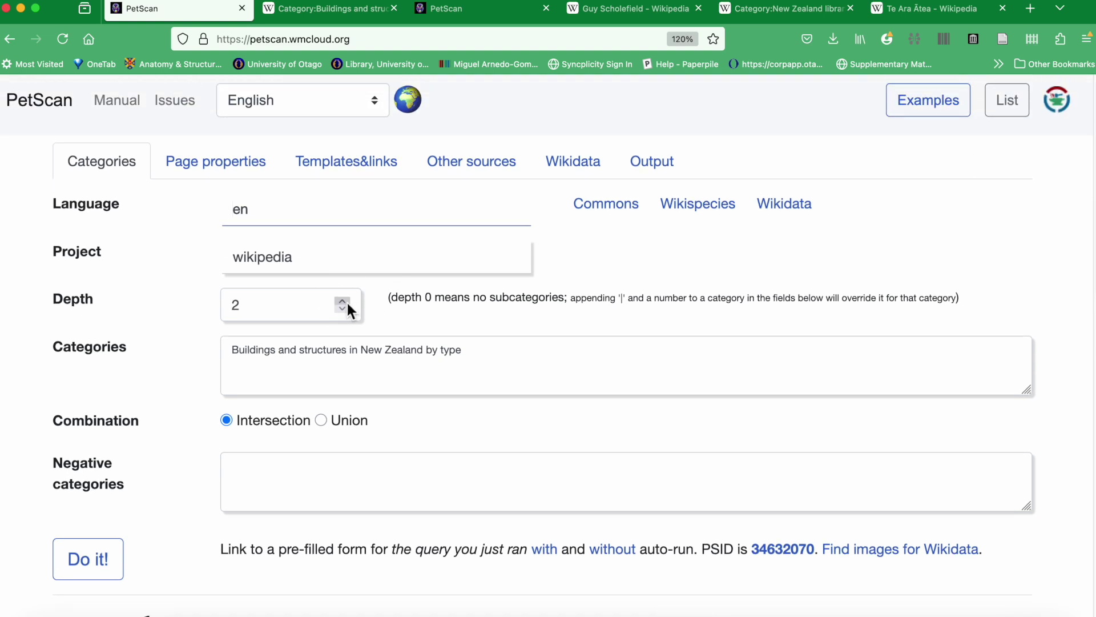
left_click(107, 575)
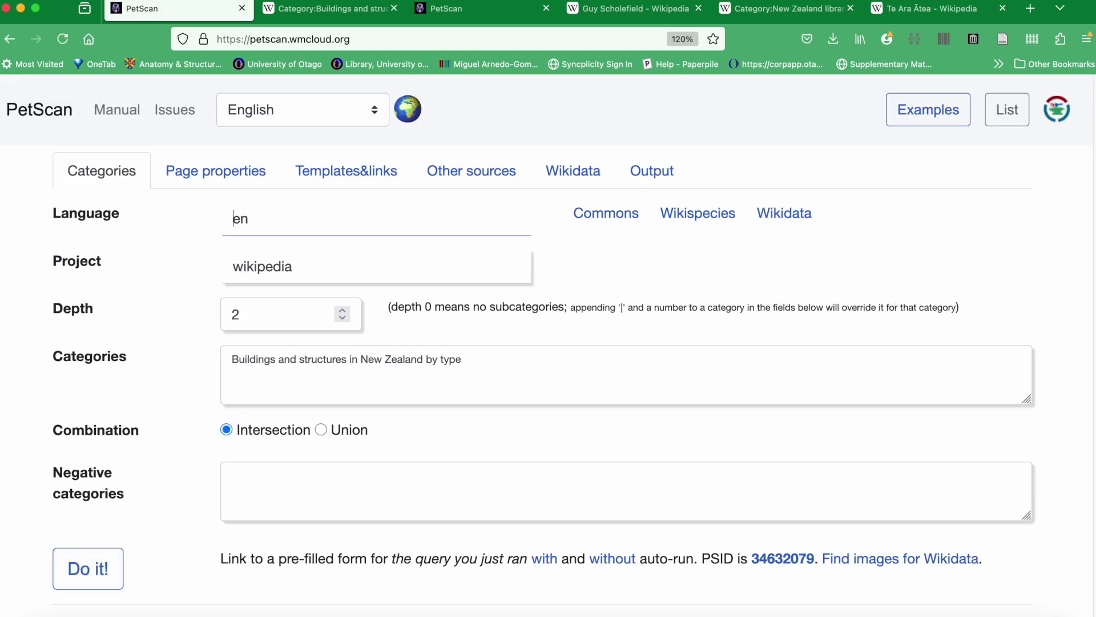
Examine the depth 2 results for articles that are not about buildings or structures.
scroll(1091, 86, "down", 5)
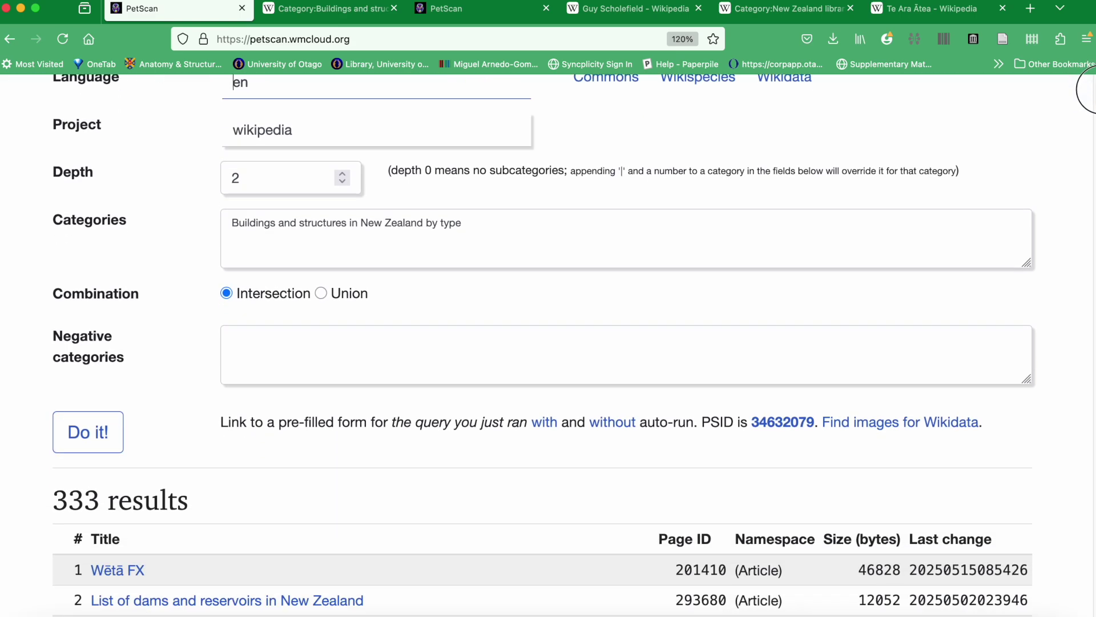
scroll(1092, 93, "down", 7)
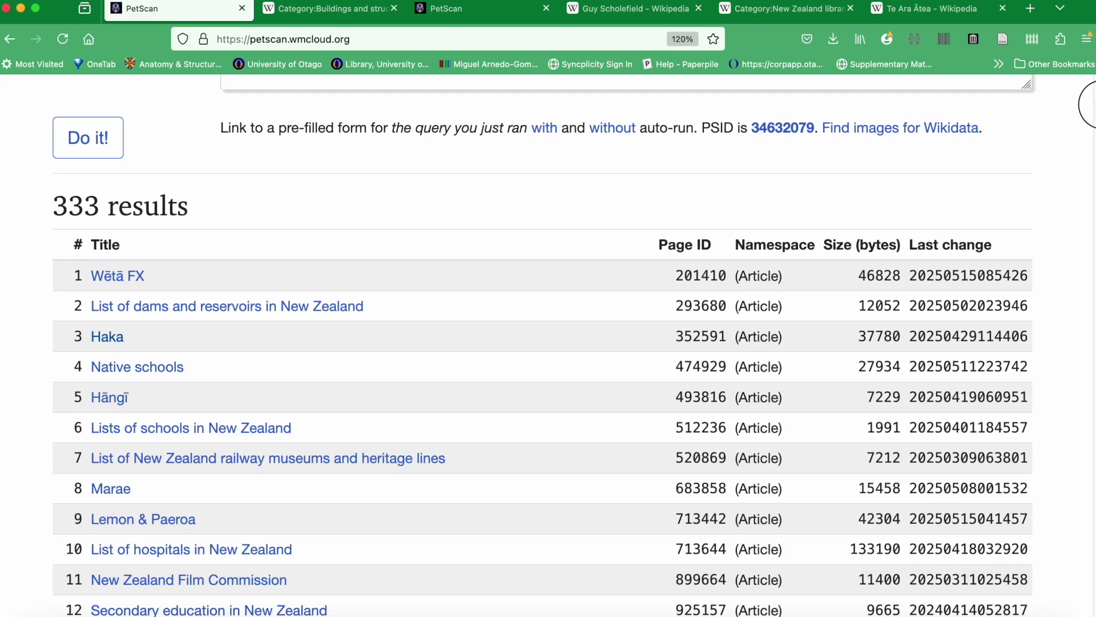
scroll(1092, 113, "down", 4)
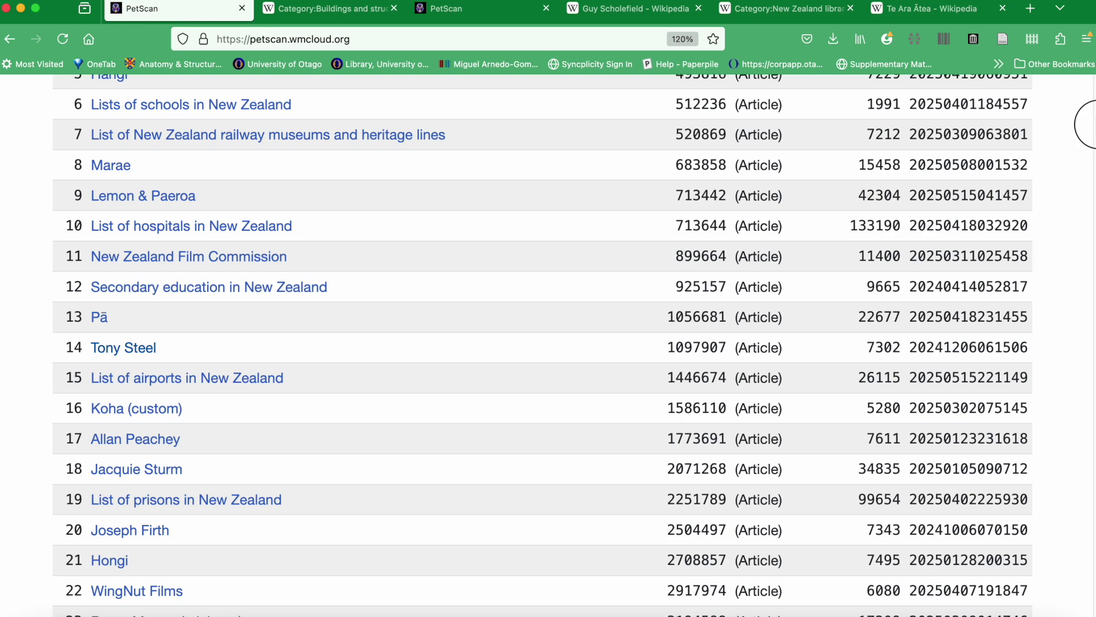
scroll(1091, 114, "down", 5)
scroll(1091, 137, "down", 8)
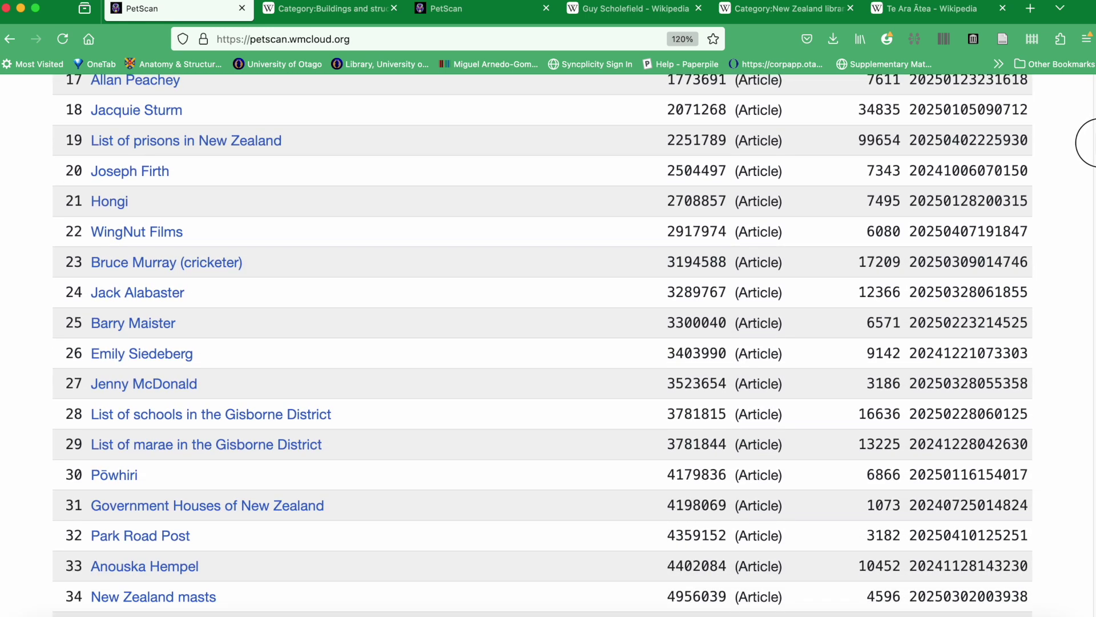
scroll(1092, 159, "down", 4)
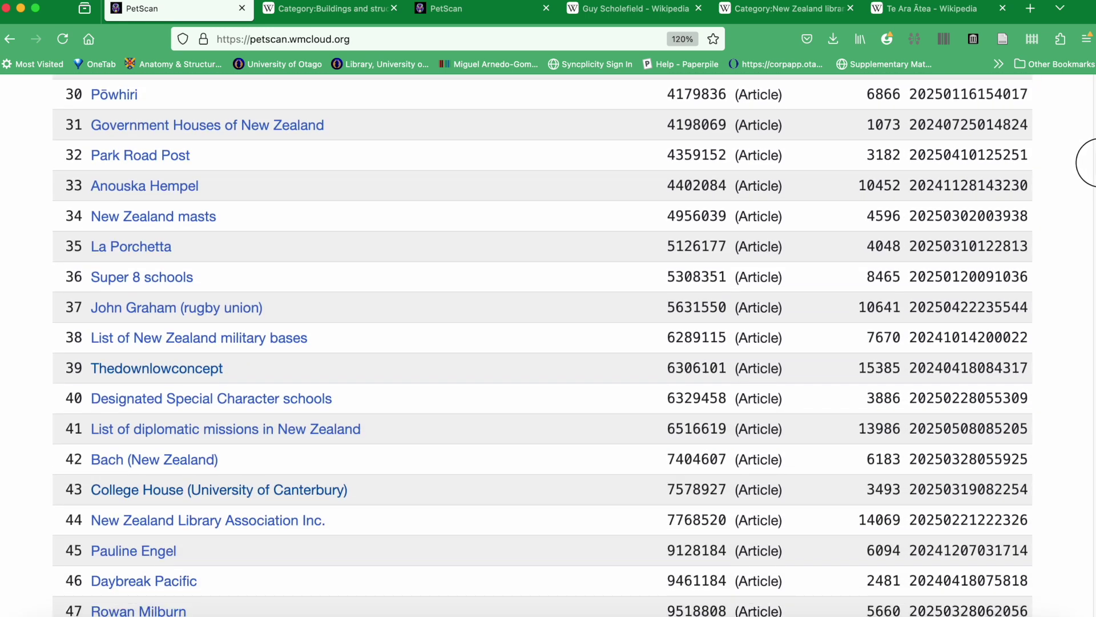
scroll(1090, 135, "up", 12)
scroll(1091, 136, "up", 15)
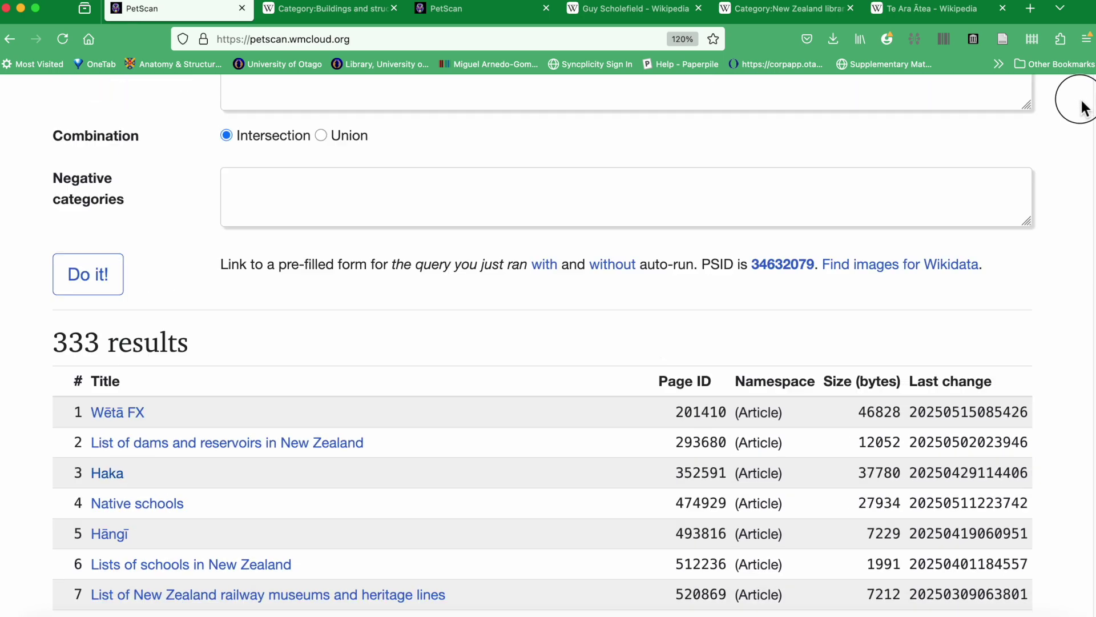
Switch to the Guy Scholefield Wikipedia article and highlight the occupation librarian in its introduction.
left_click(622, 10)
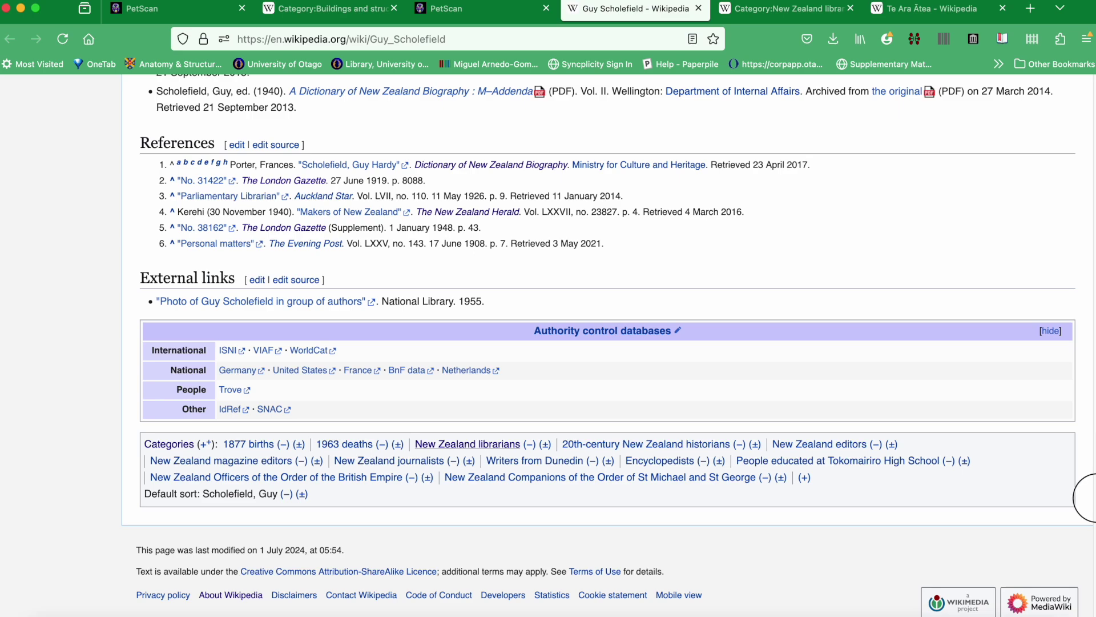
scroll(505, 294, "up", 20)
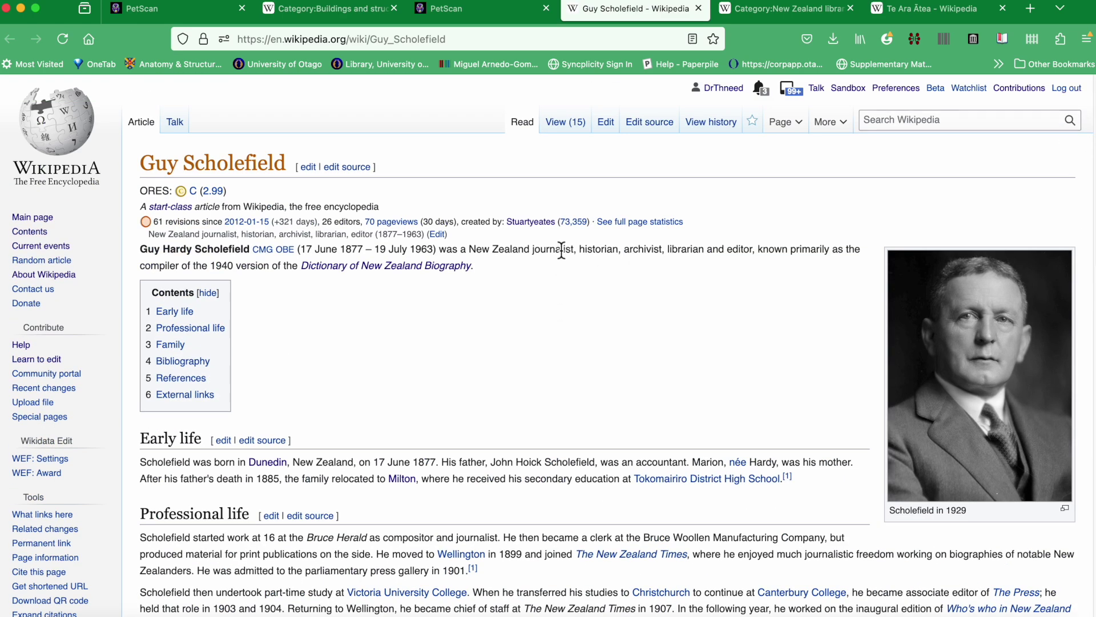
left_click_drag(666, 251, 700, 253)
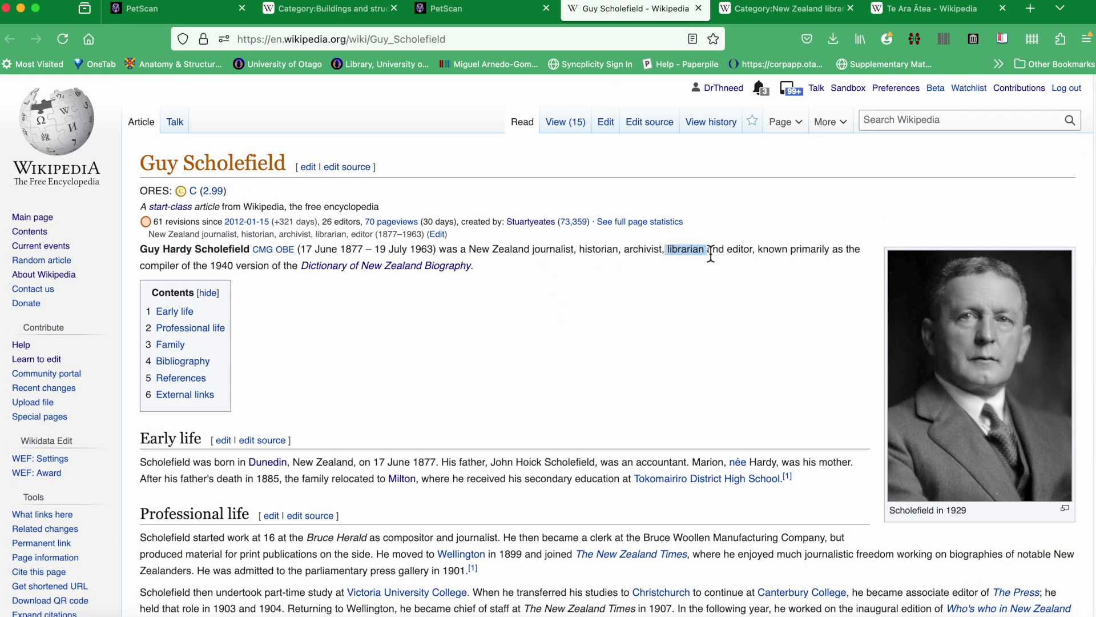
Open the New Zealand librarians category from the article's category list and look through its pages and parent categories.
left_click_drag(1090, 99, 1087, 491)
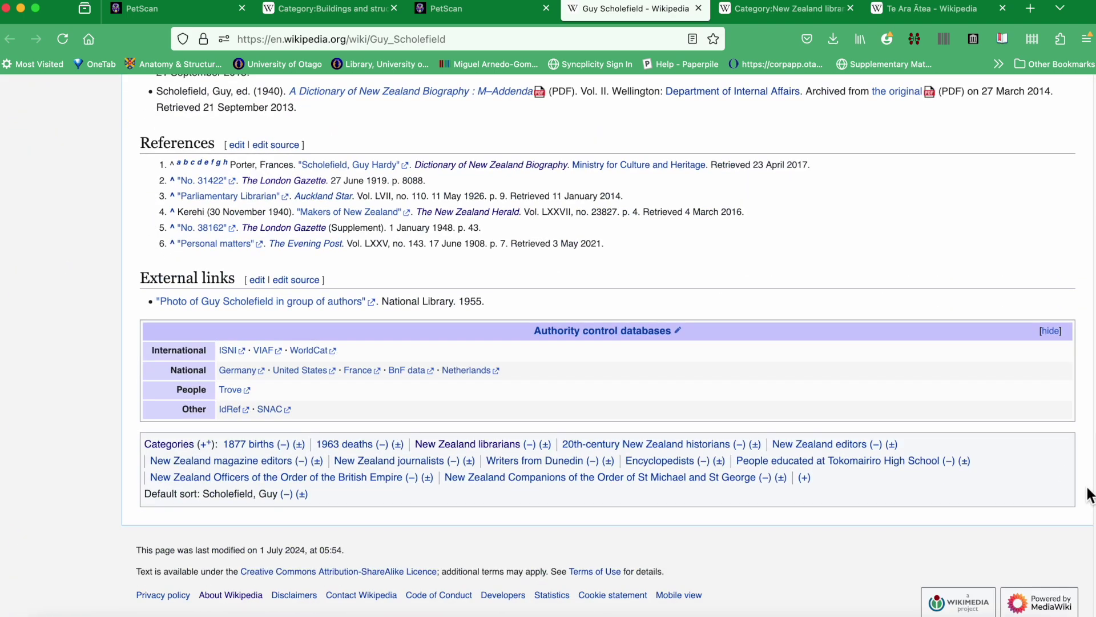
left_click(475, 444, "super")
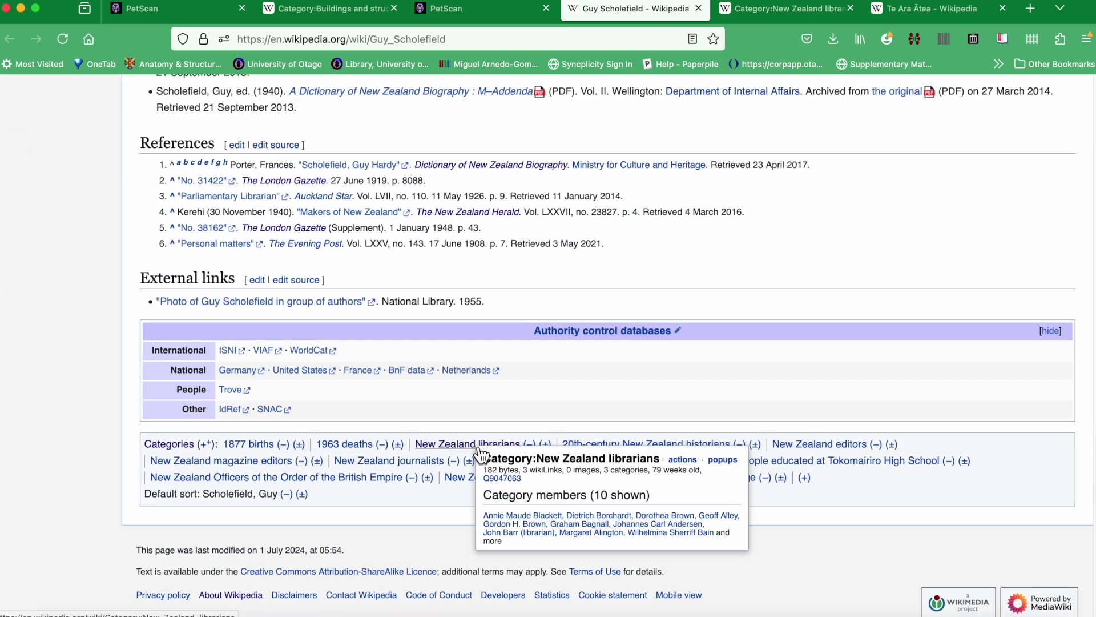
left_click(700, 11)
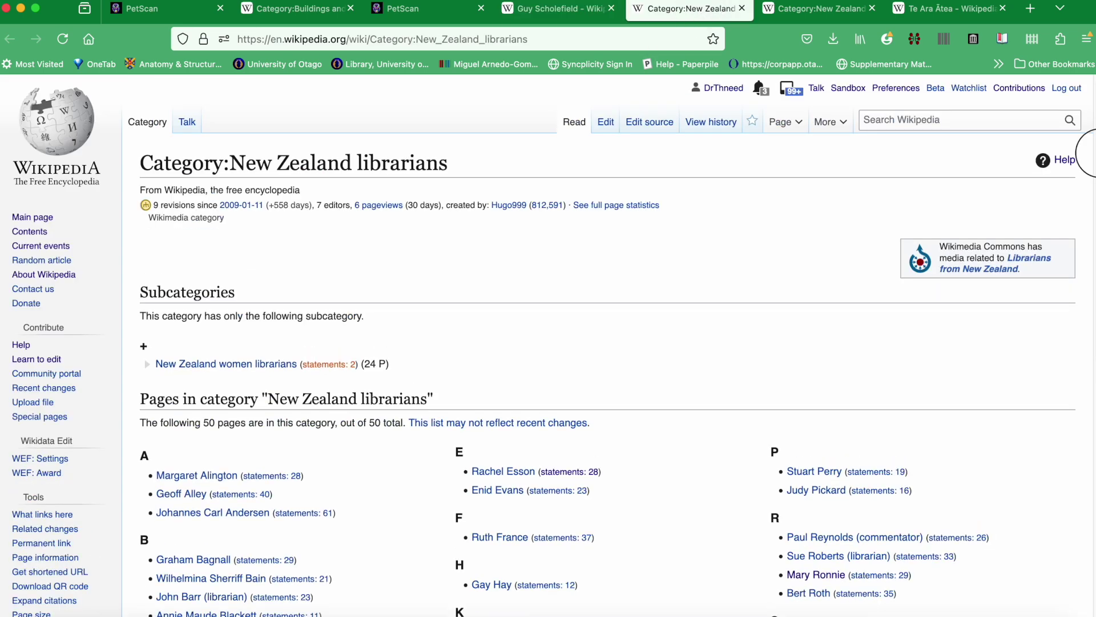
scroll(1085, 485, "down", 10)
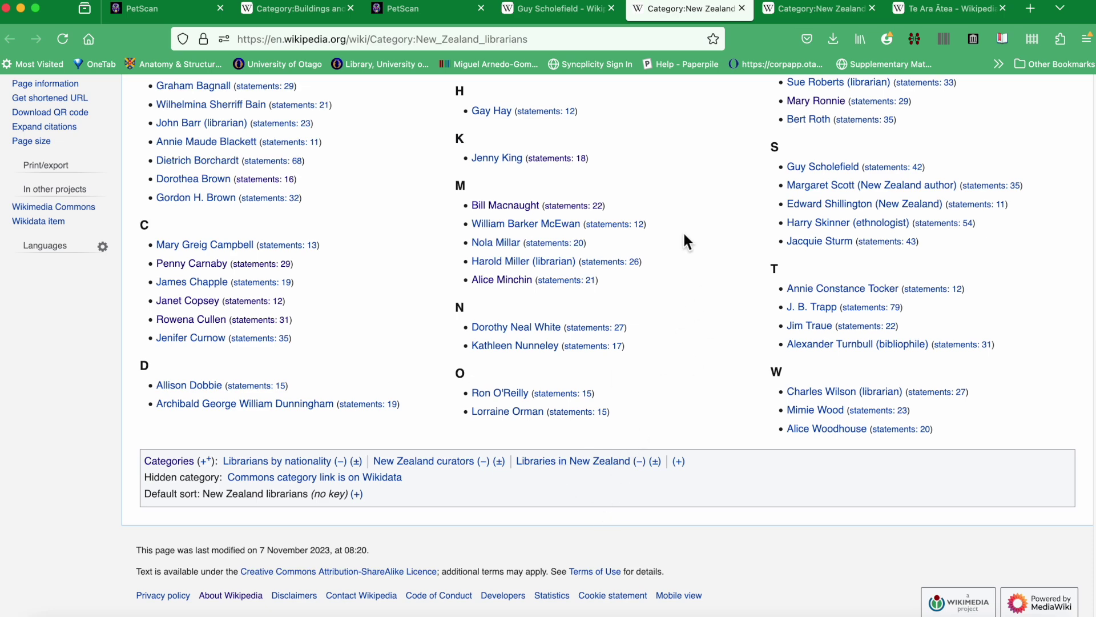
Switch back to the PetScan buildings and structures query, add People as a negative category and rerun it.
left_click(437, 15)
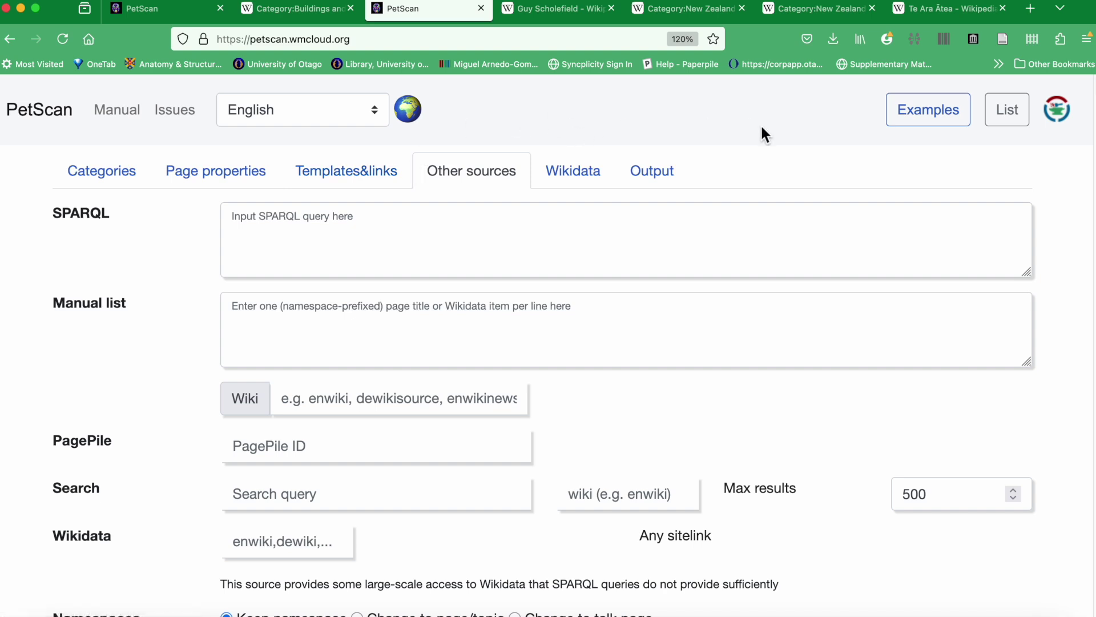
left_click(189, 10)
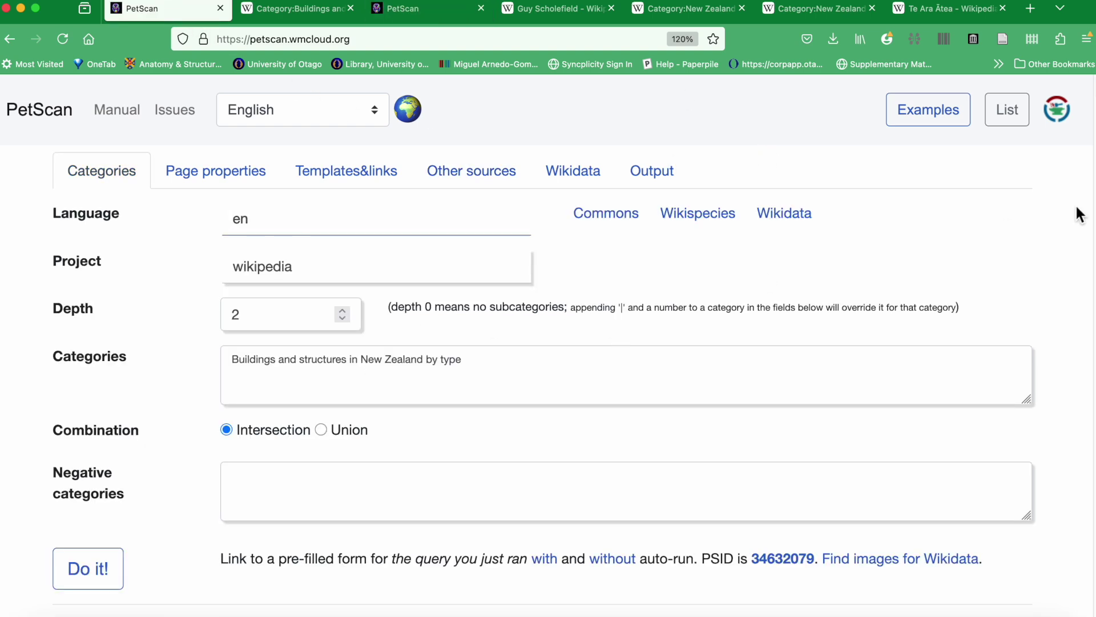
scroll(548, 342, "down", 4)
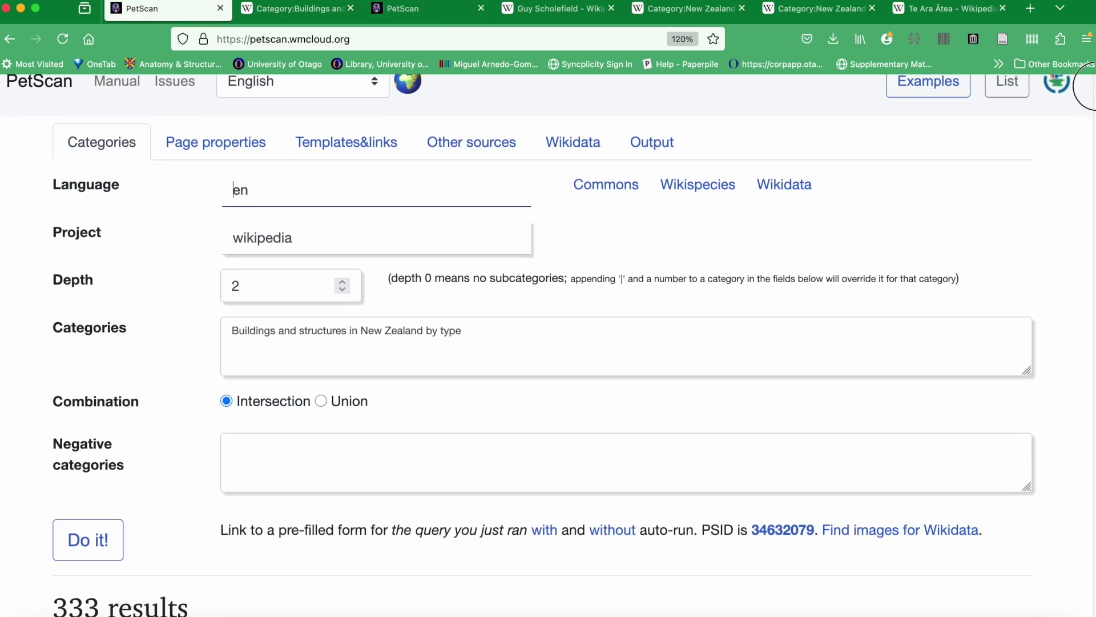
left_click(419, 365)
type("People")
left_click(91, 446)
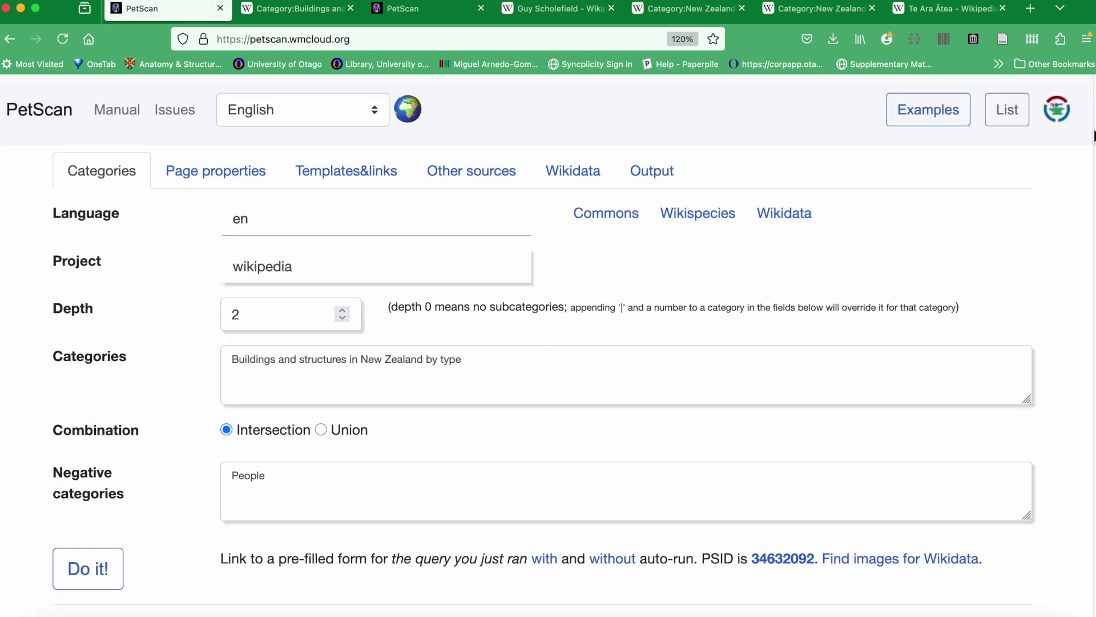
Examine the filtered results for articles about people that remain, and highlight the negative category People.
scroll(1091, 101, "down", 6)
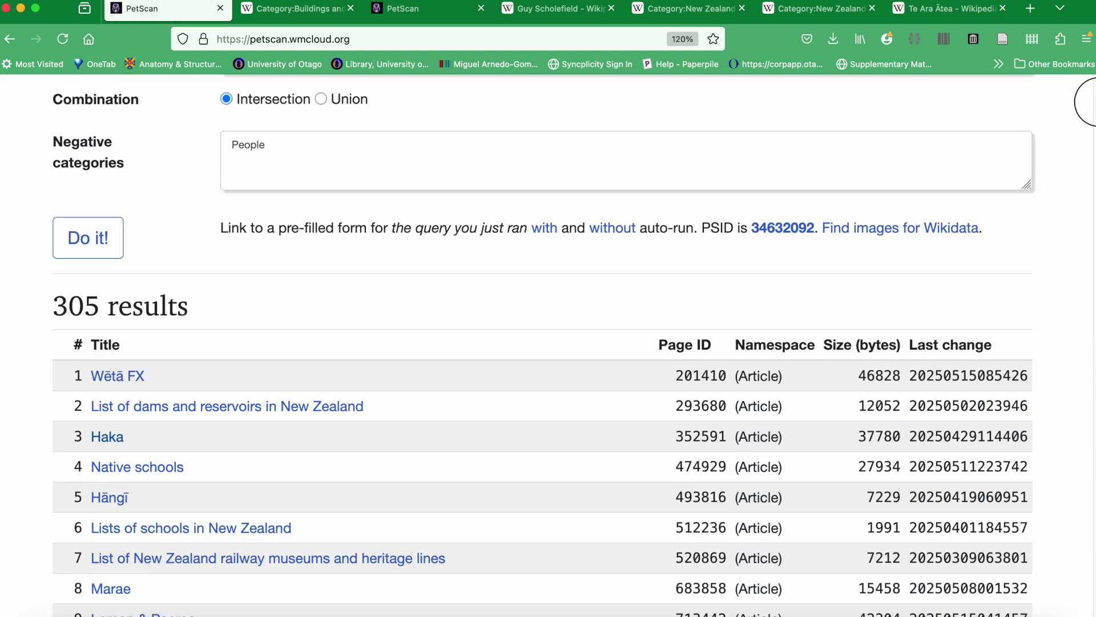
scroll(1090, 101, "down", 5)
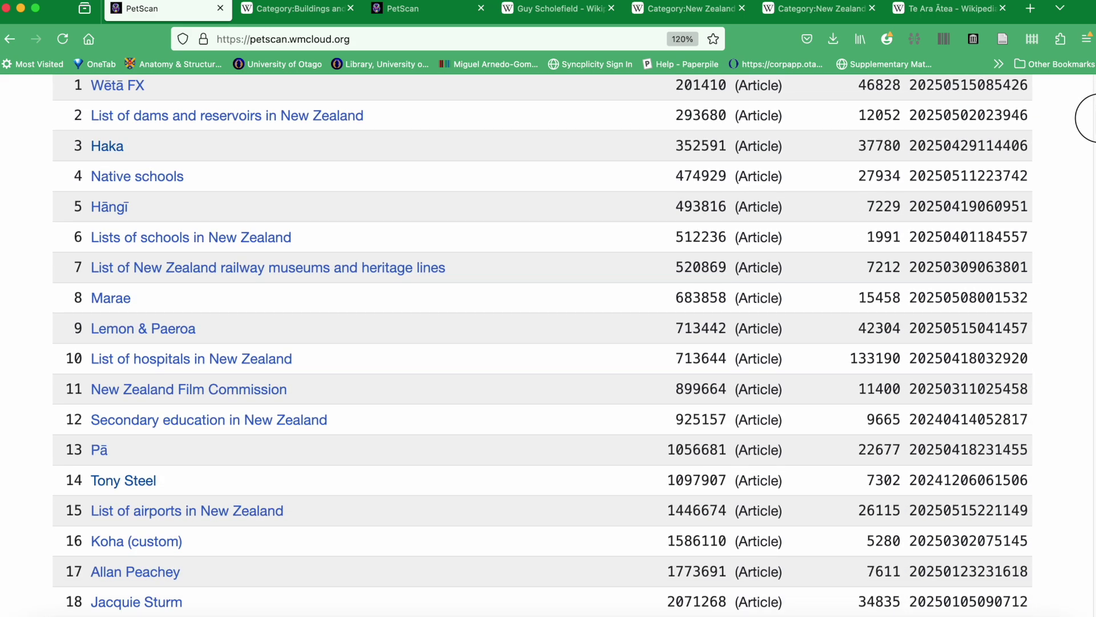
scroll(1091, 119, "down", 4)
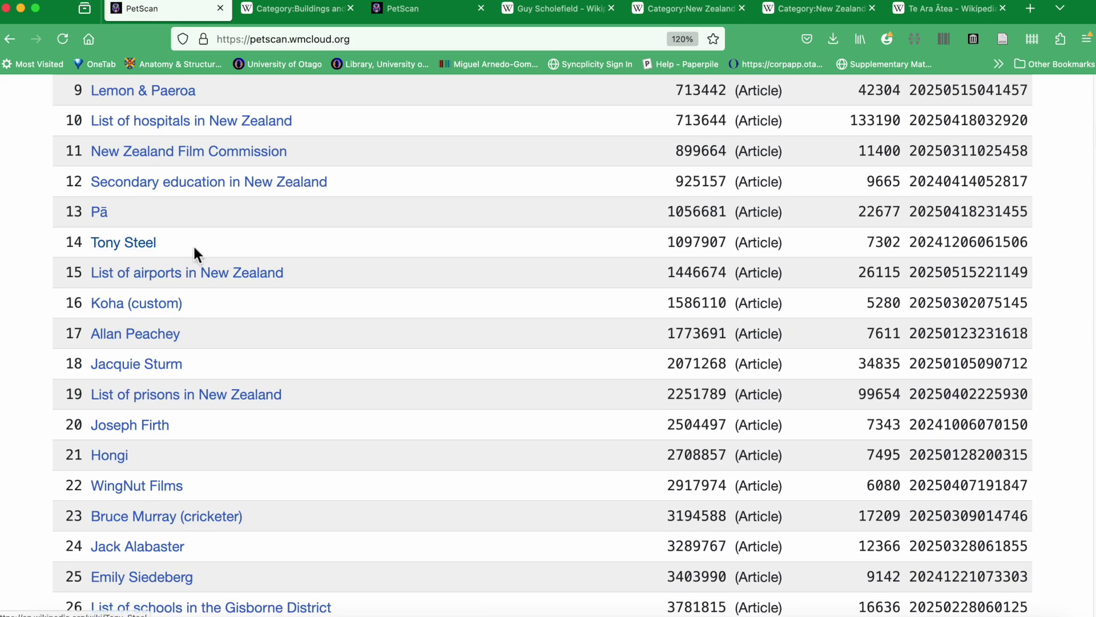
scroll(1093, 94, "up", 10)
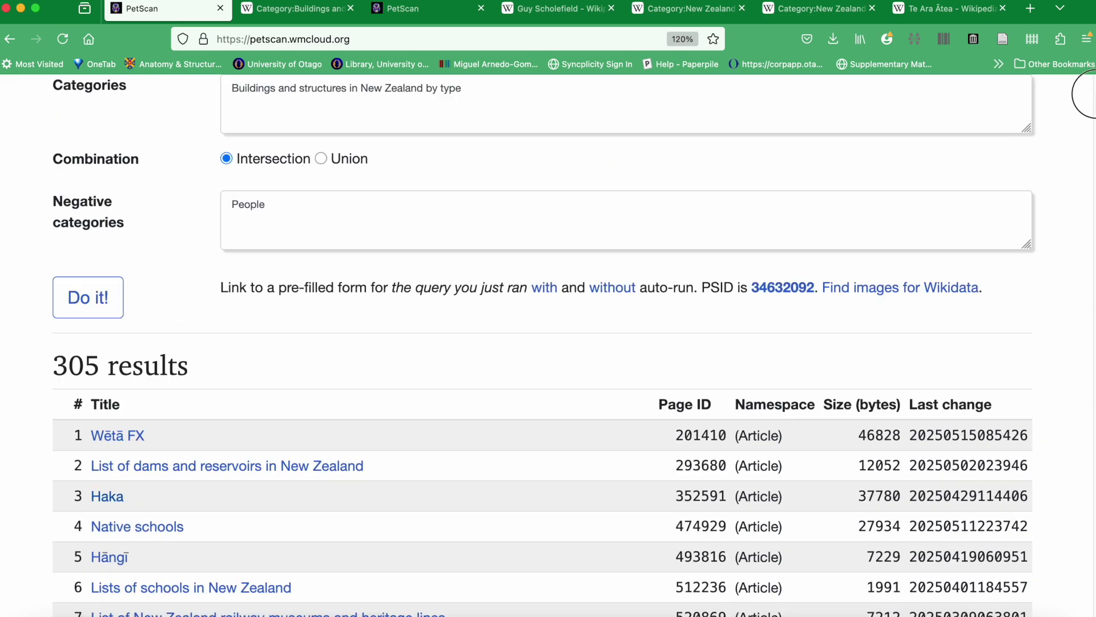
scroll(1091, 95, "up", 5)
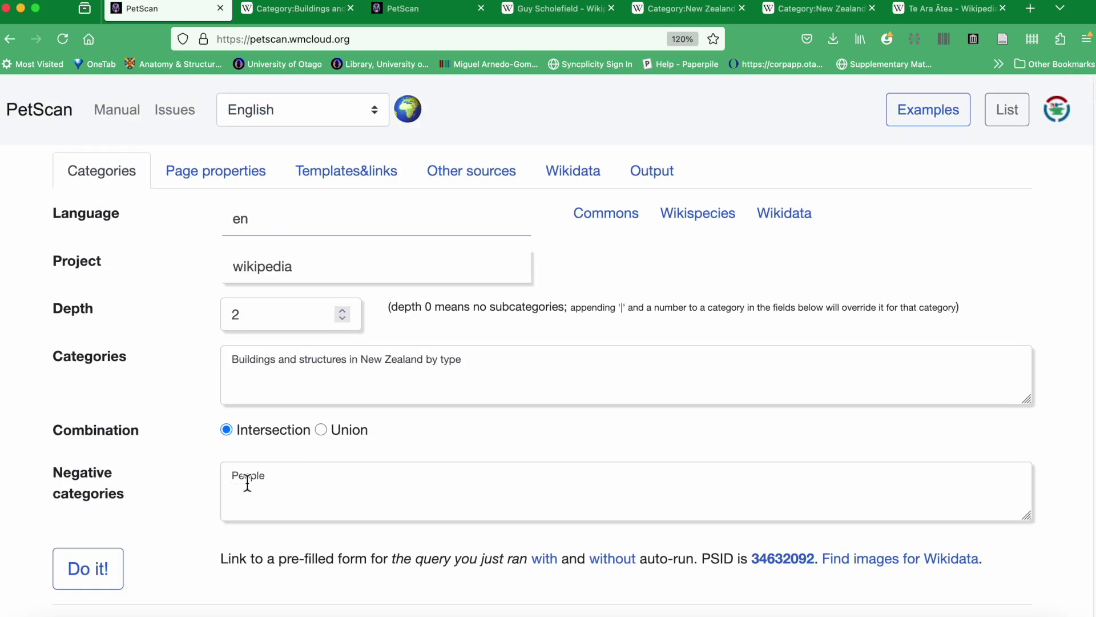
left_click_drag(266, 476, 217, 476)
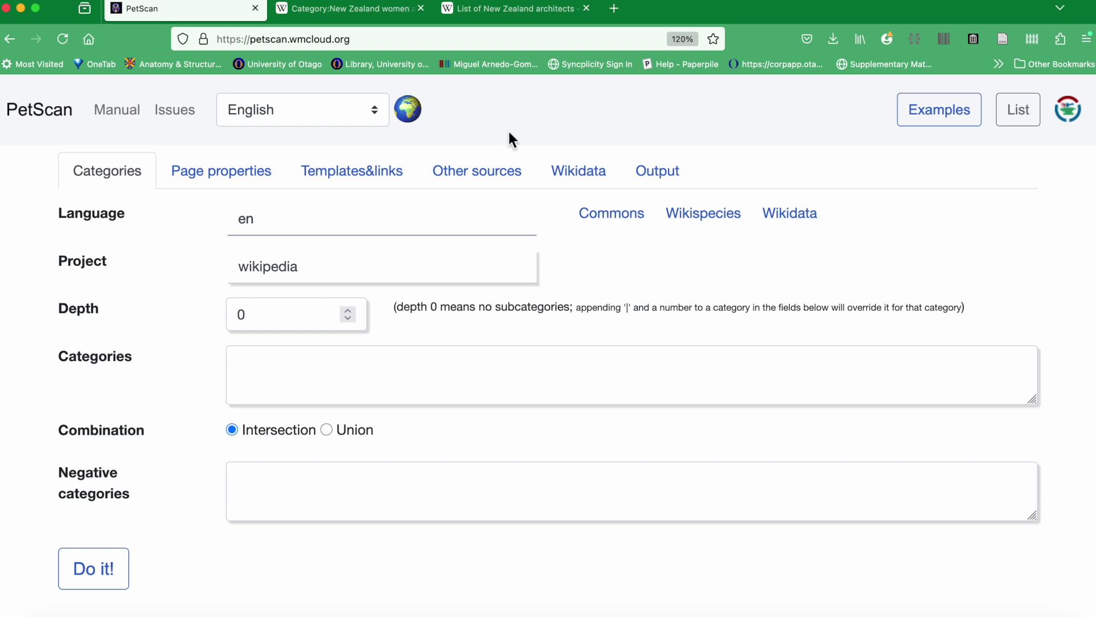
Copy the category name New Zealand women architects from Wikipedia and enter it as the category of a new PetScan query.
left_click(389, 20)
left_click_drag(230, 167, 480, 175)
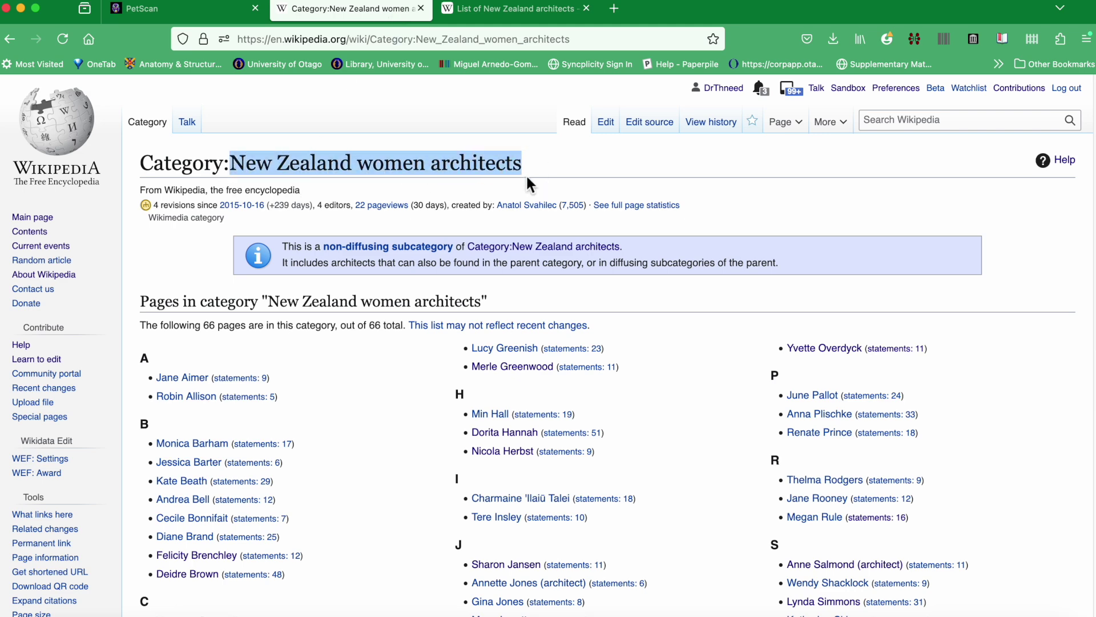
left_click(215, 10)
left_click(248, 349)
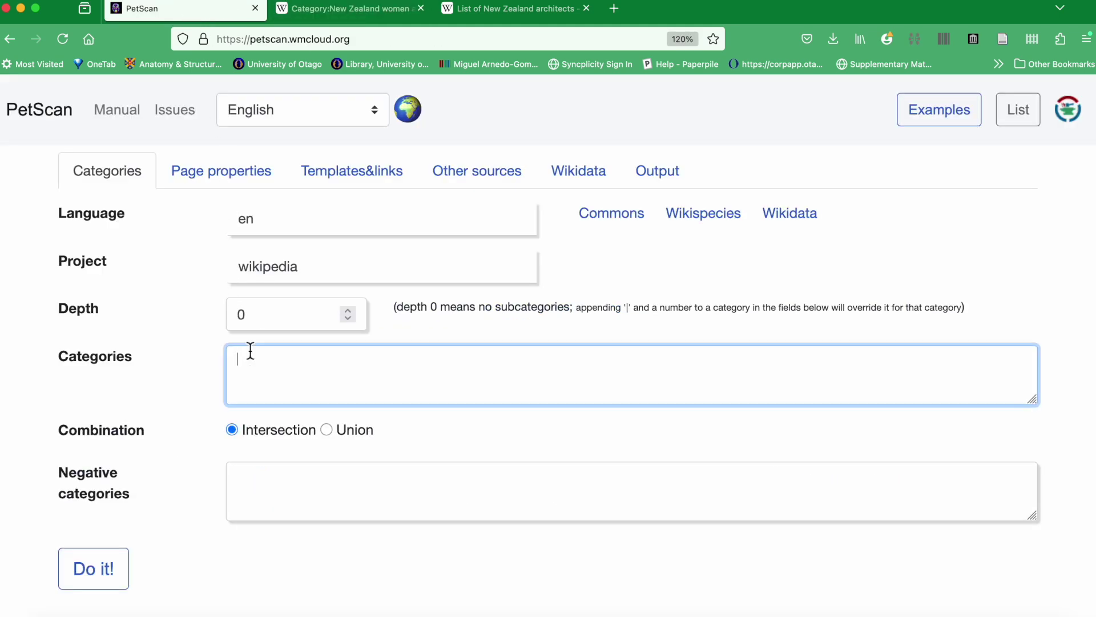
type("New Zealand women architects")
Exclude pages linked from the Wikipedia article List of New Zealand architects, run the query and view the results.
left_click(349, 8)
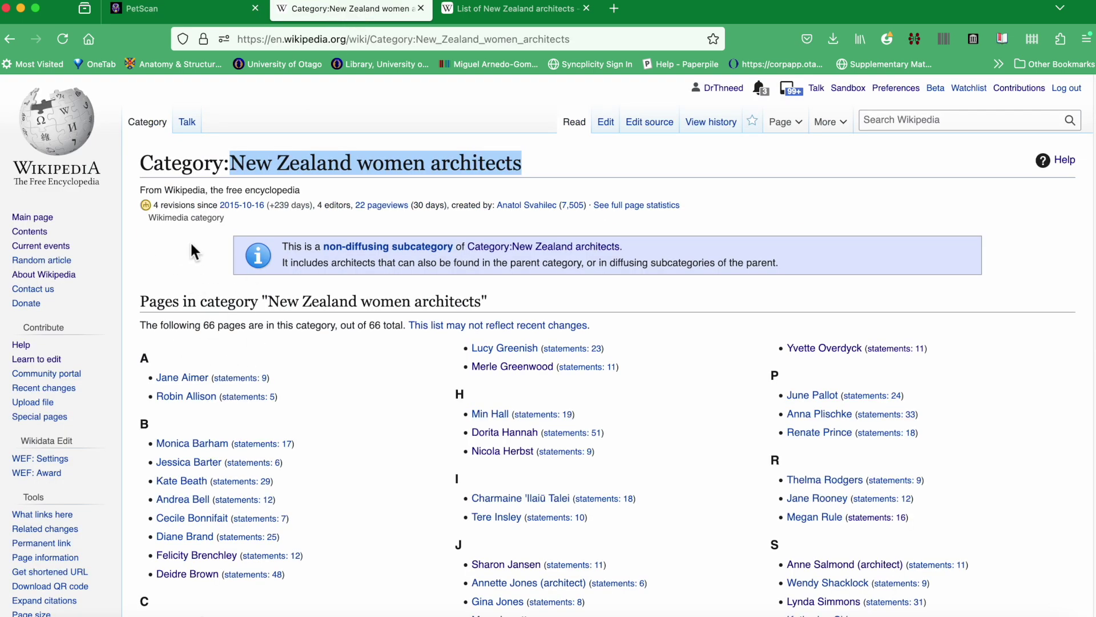
left_click(517, 14)
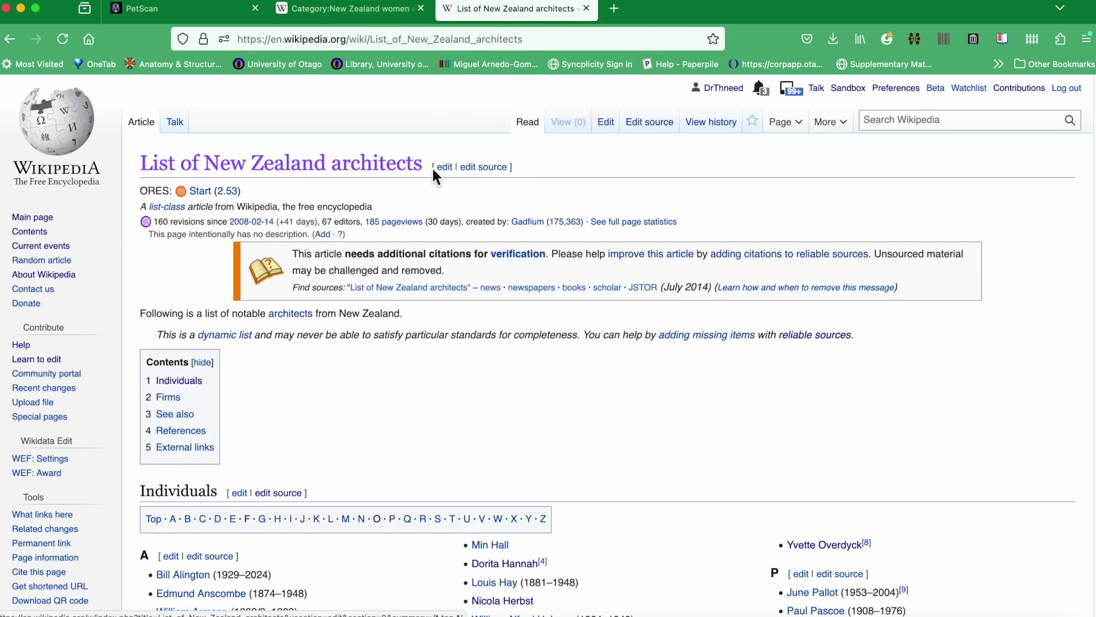
left_click_drag(424, 165, 144, 171)
key("super+c")
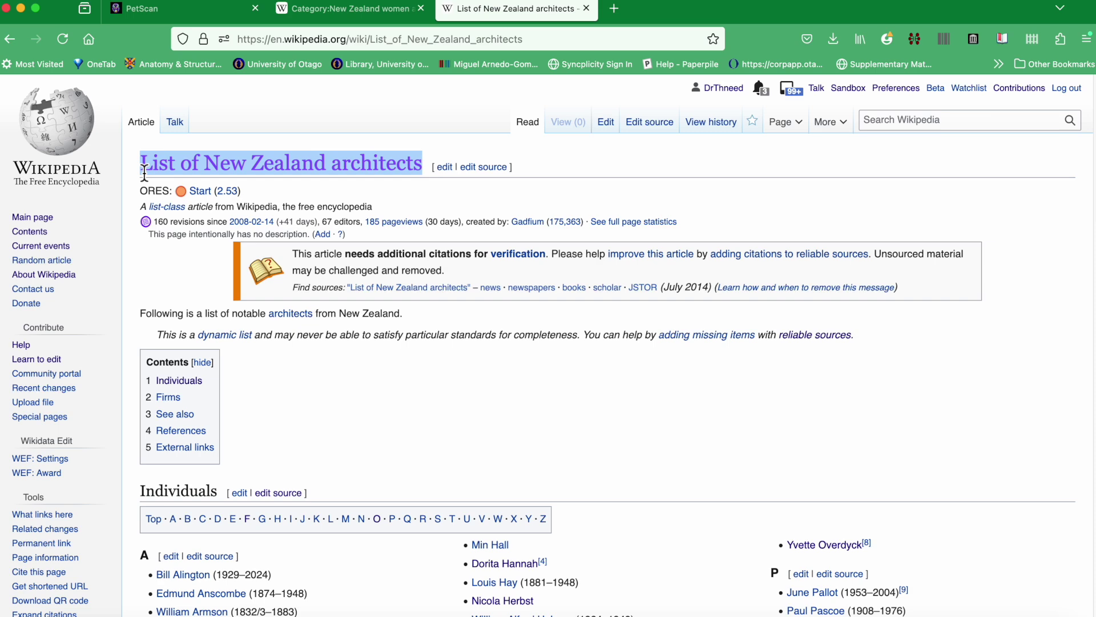
left_click(224, 16)
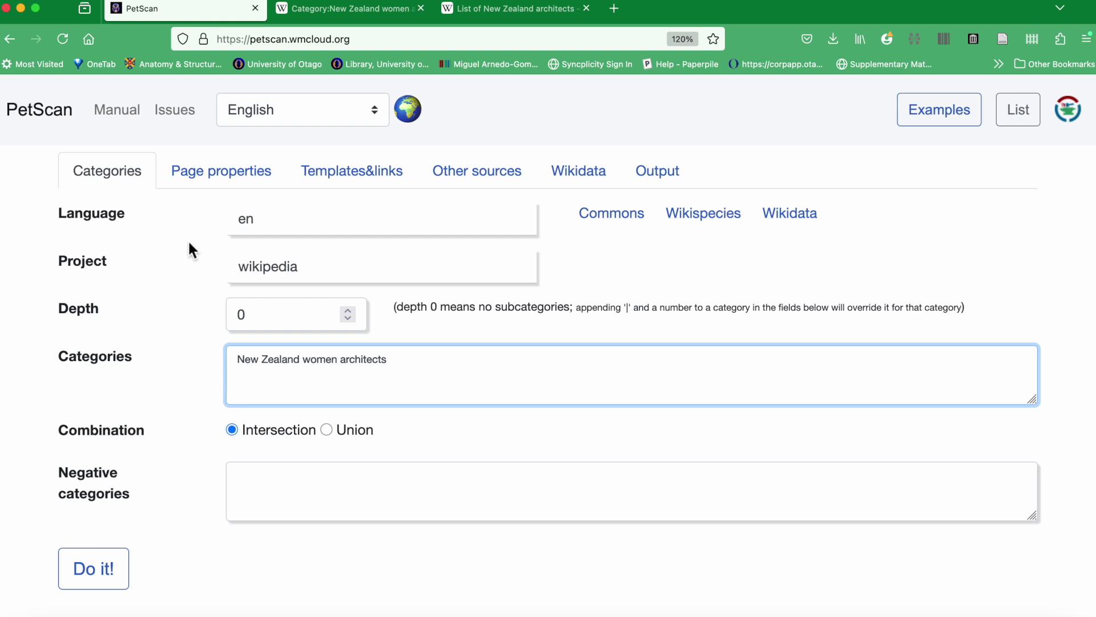
left_click(330, 178)
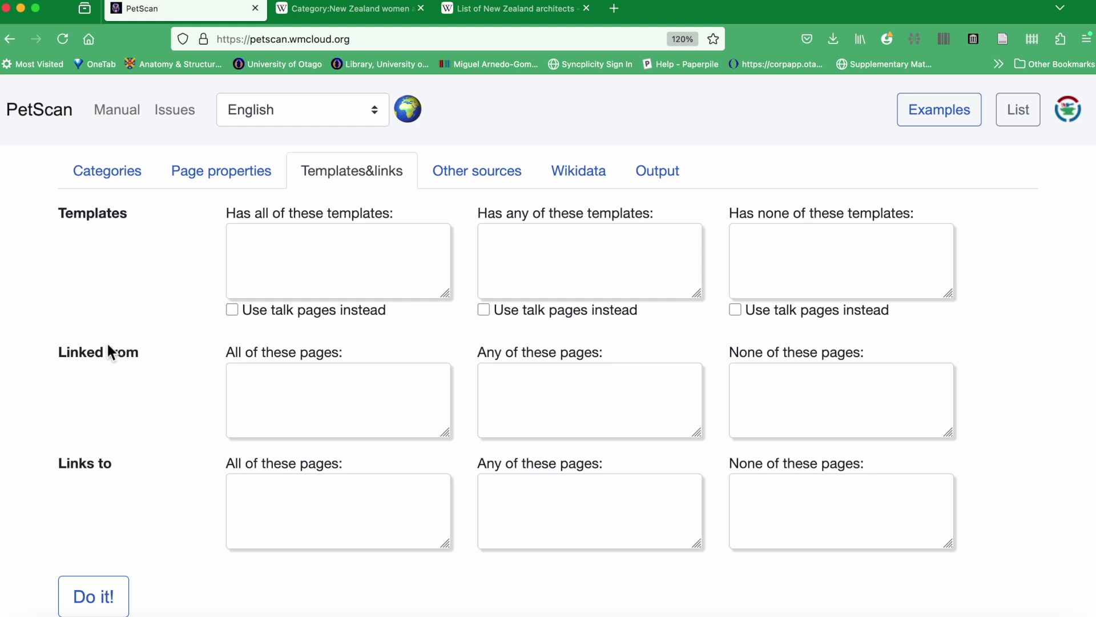
left_click(790, 408)
key("super+v")
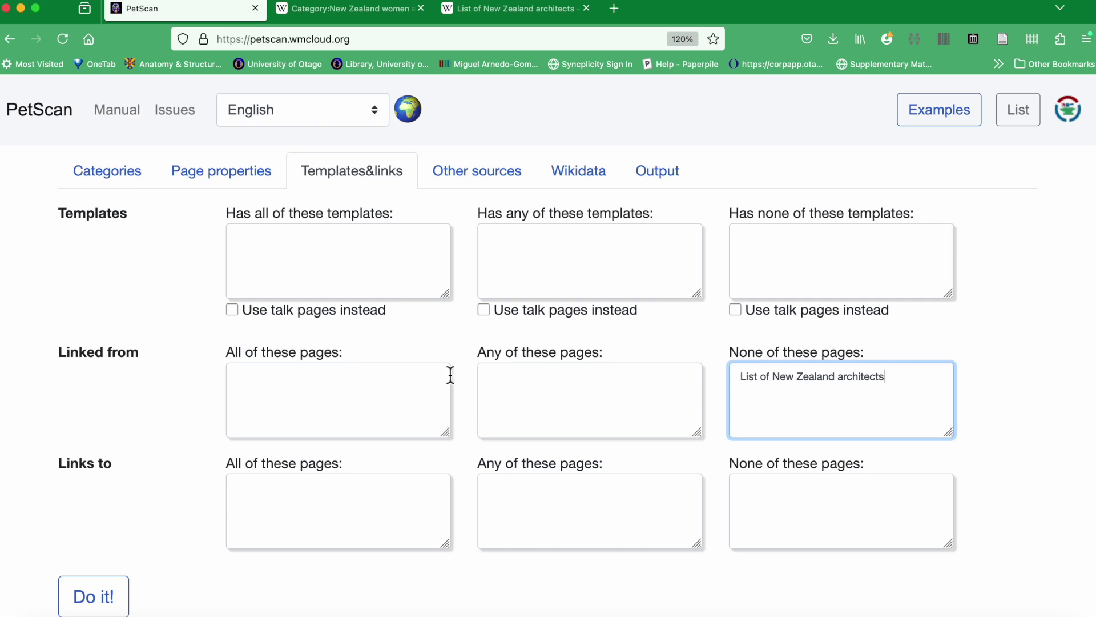
left_click(127, 599)
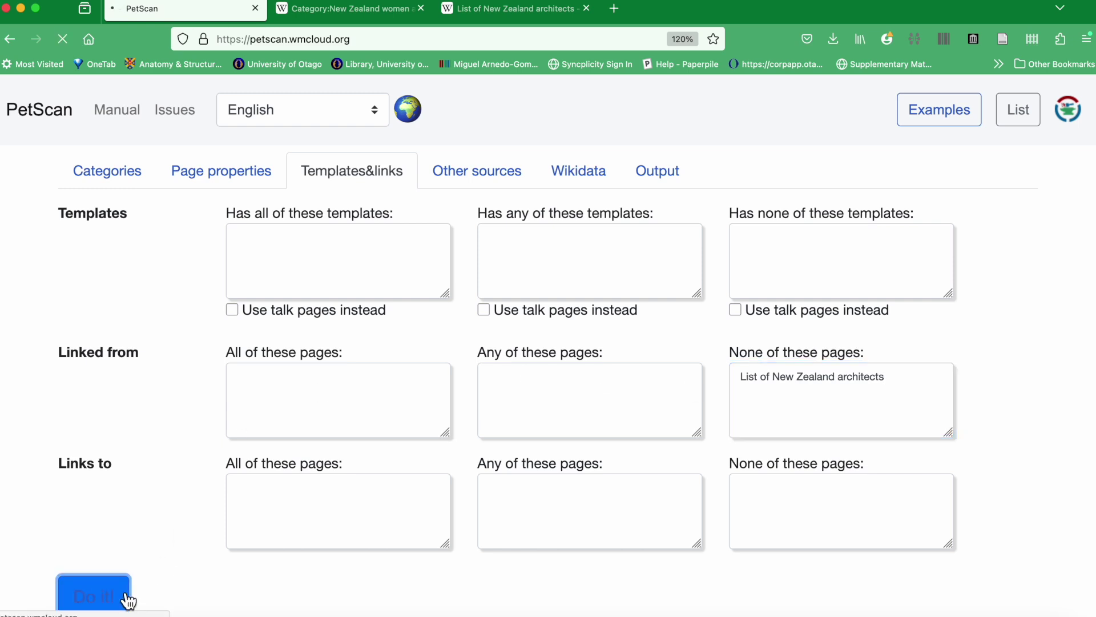
left_click_drag(1094, 164, 1092, 348)
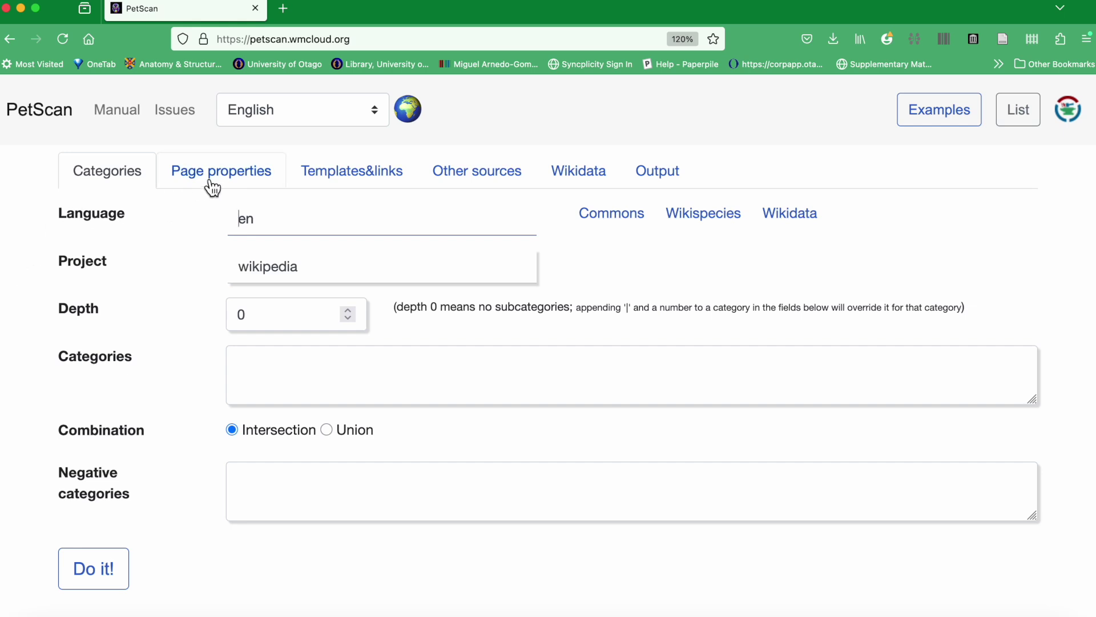
In a blank PetScan query, require the template WikiProject New Zealand and have it checked on talk pages.
left_click(334, 187)
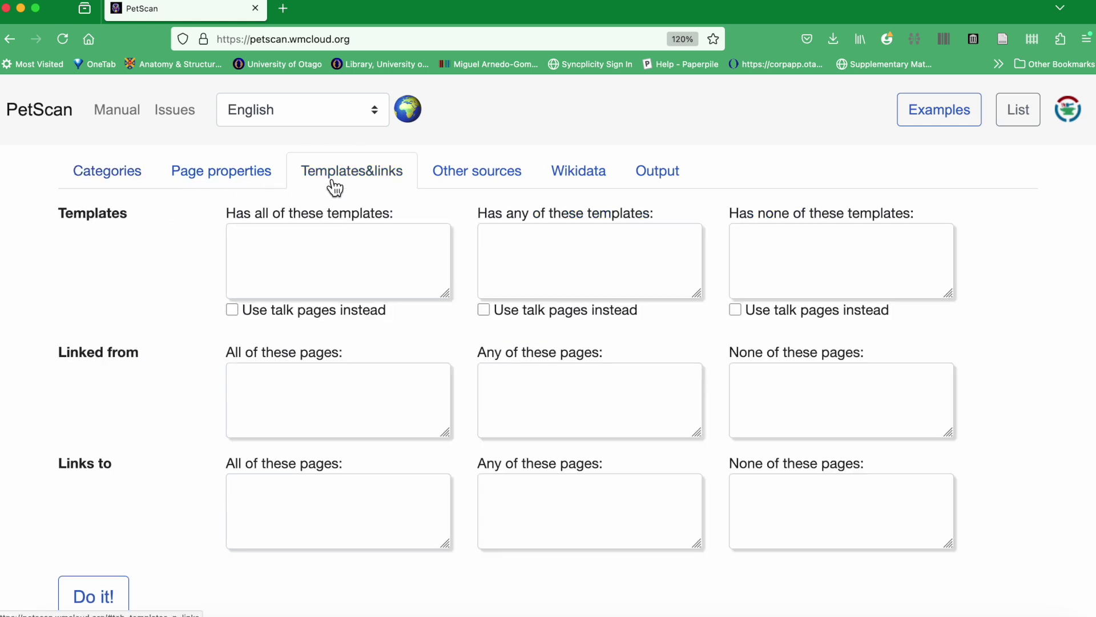
left_click(302, 260)
type("Wik")
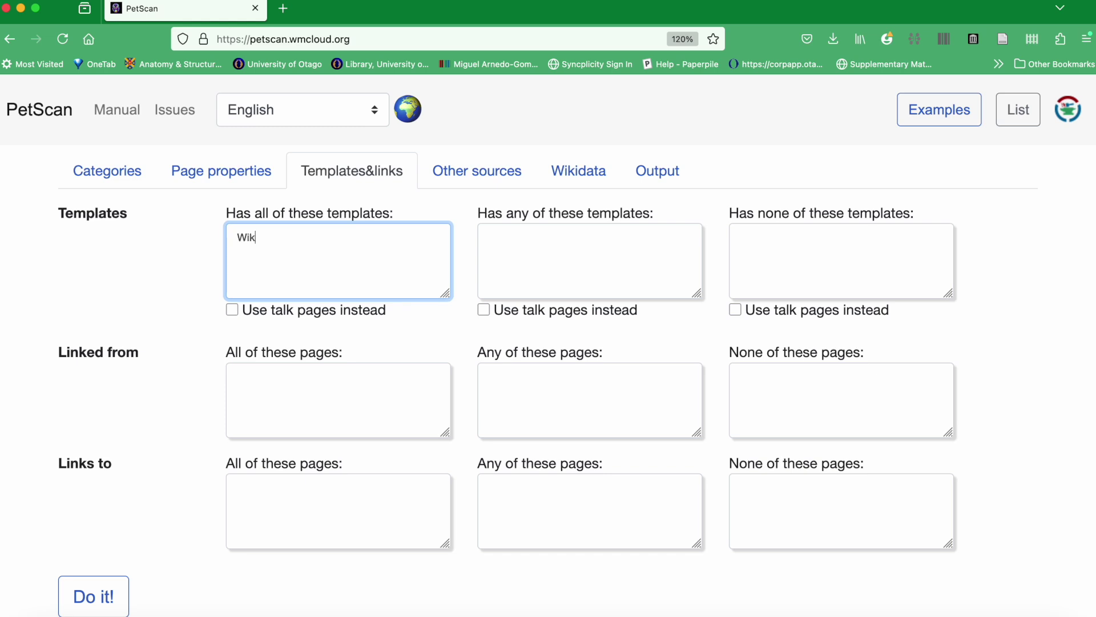
type("iProject New Zealand")
left_click(232, 309)
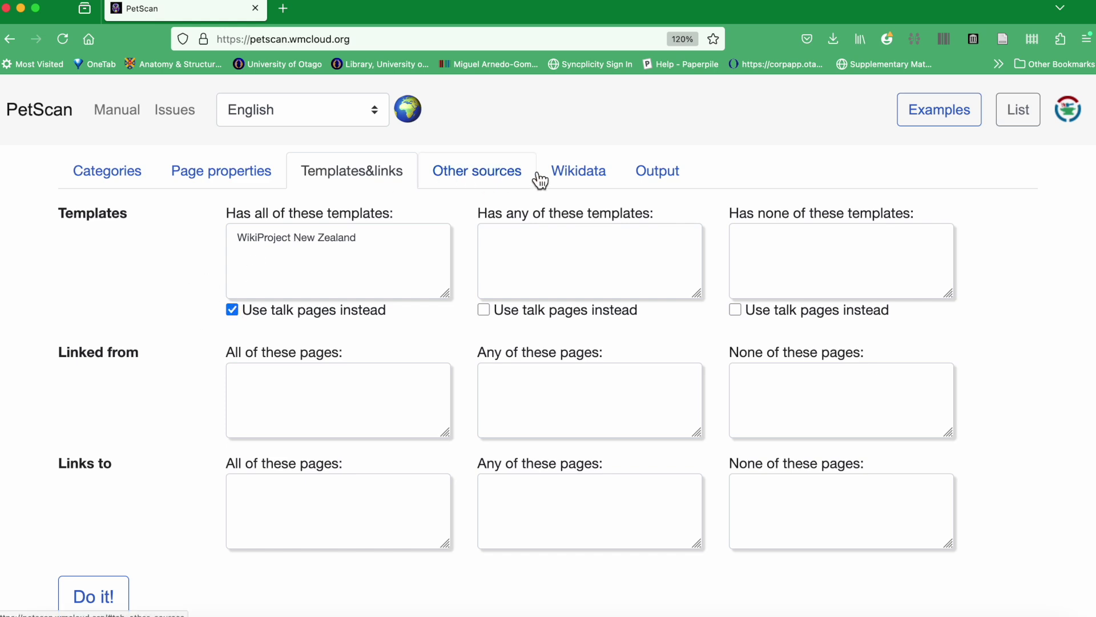
Limit the query to only pages without a Wikidata item and run it.
left_click(591, 184)
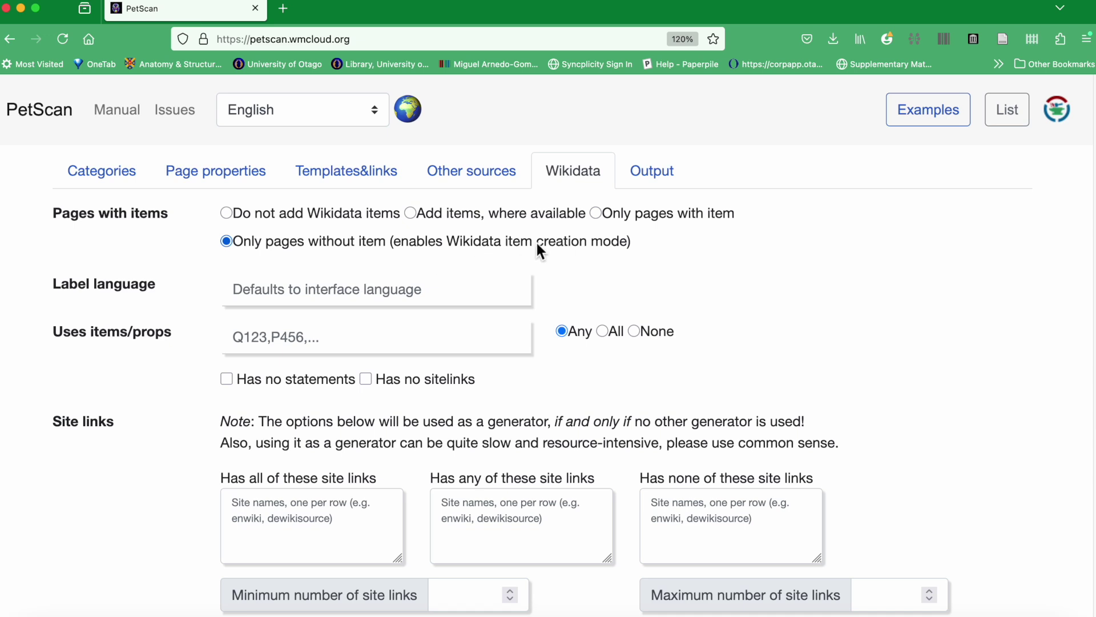
left_click_drag(1090, 146, 1053, 348)
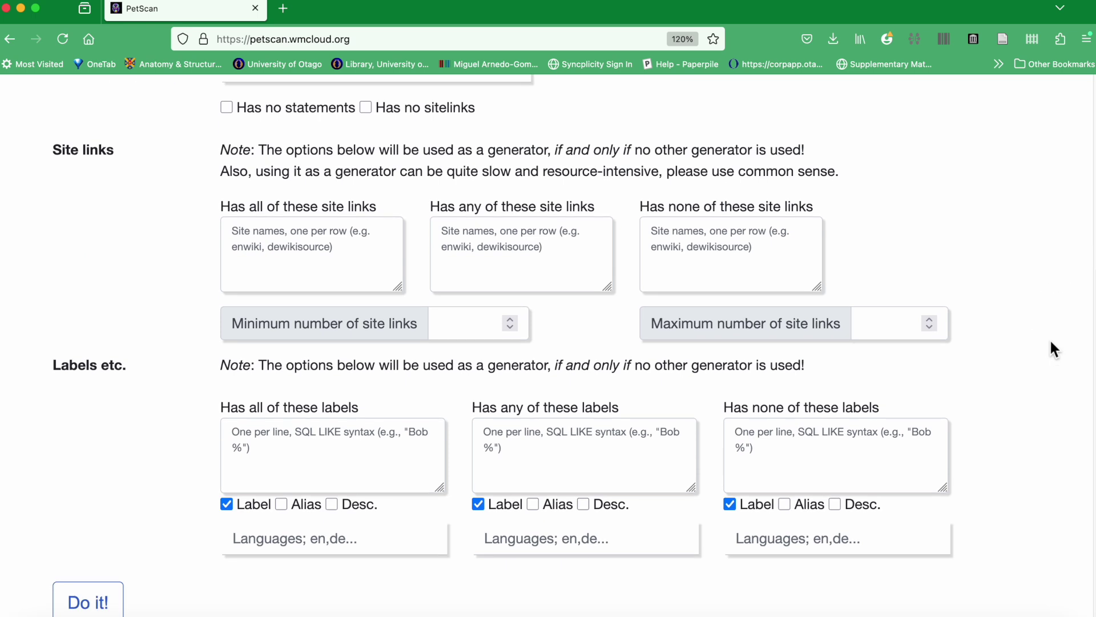
left_click(110, 600)
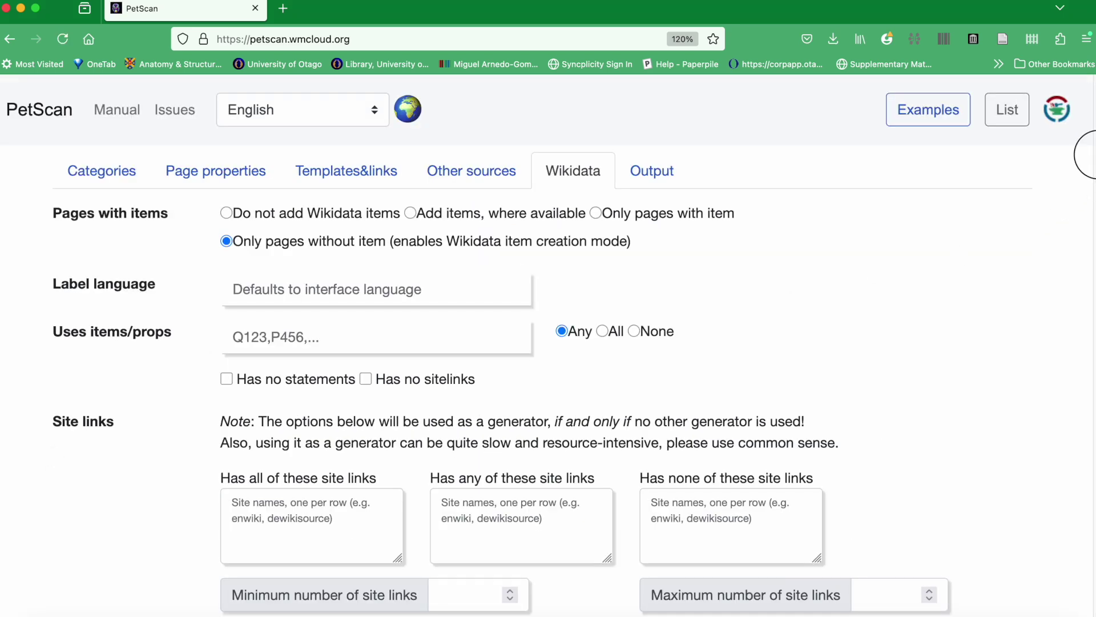
Look through the listed New Zealand articles without Wikidata items, including their preselected checkboxes and the item creation options.
scroll(1091, 155, "down", 10)
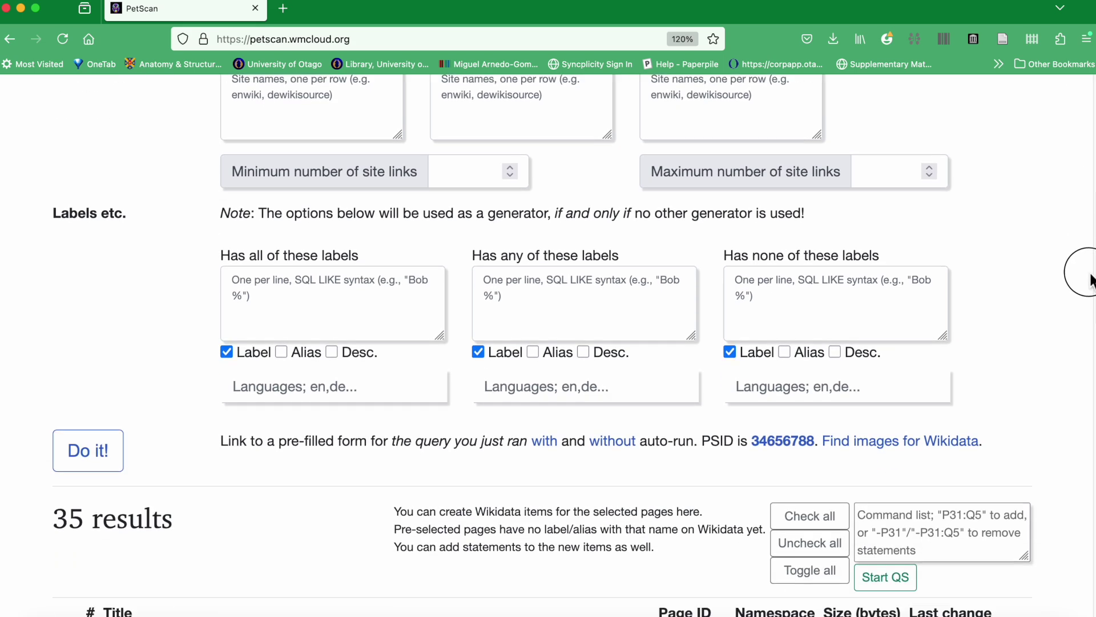
scroll(1091, 274, "down", 10)
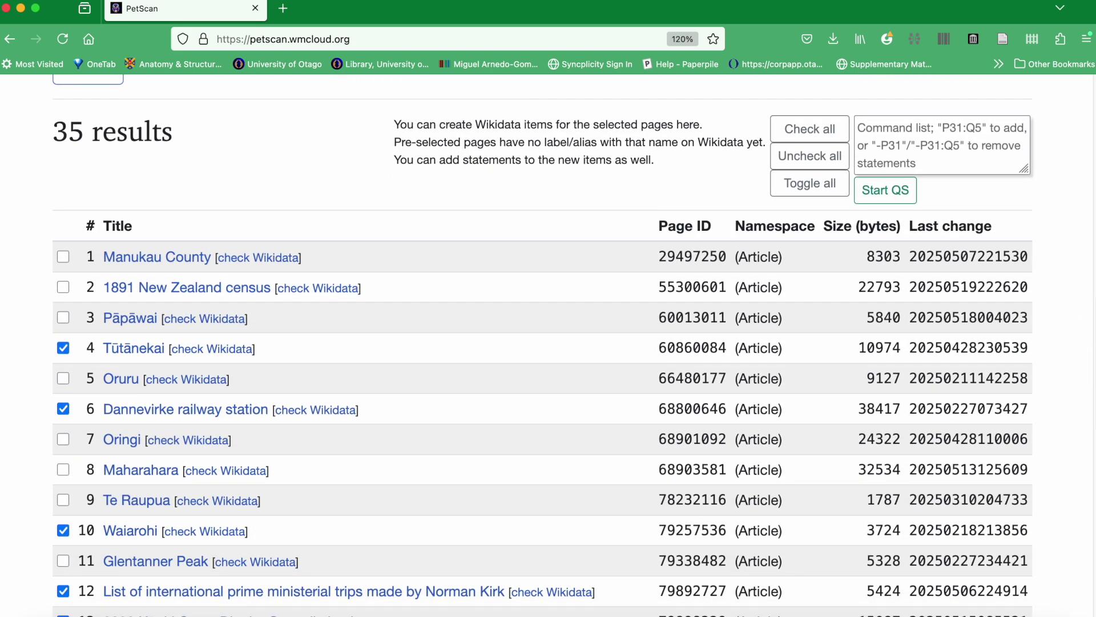
scroll(1090, 346, "down", 2)
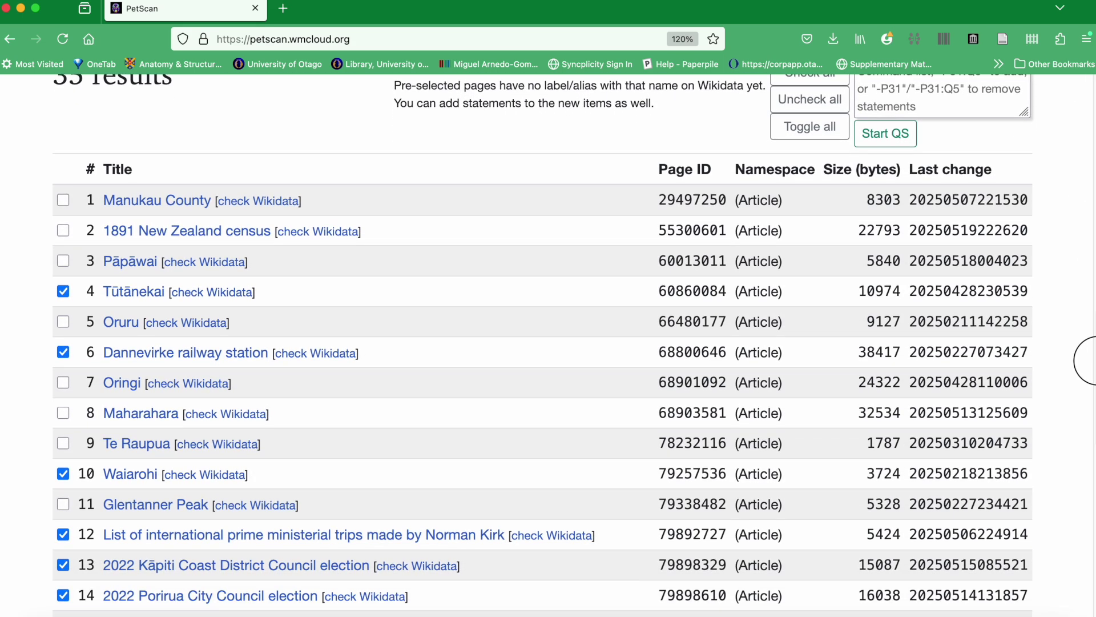
scroll(1082, 345, "up", 2)
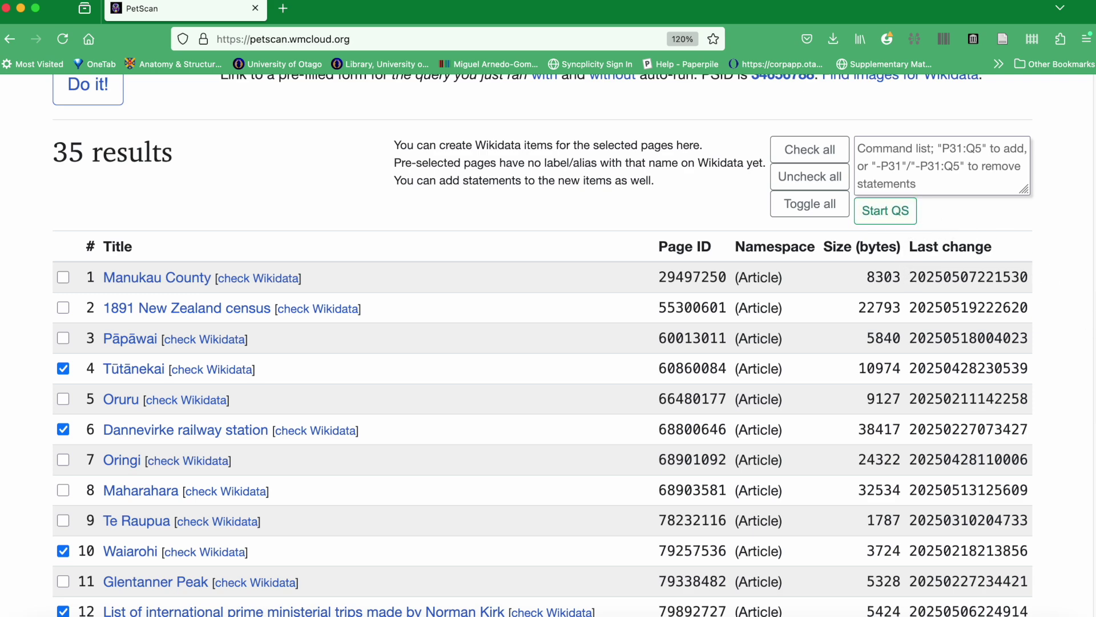
scroll(1091, 336, "down", 3)
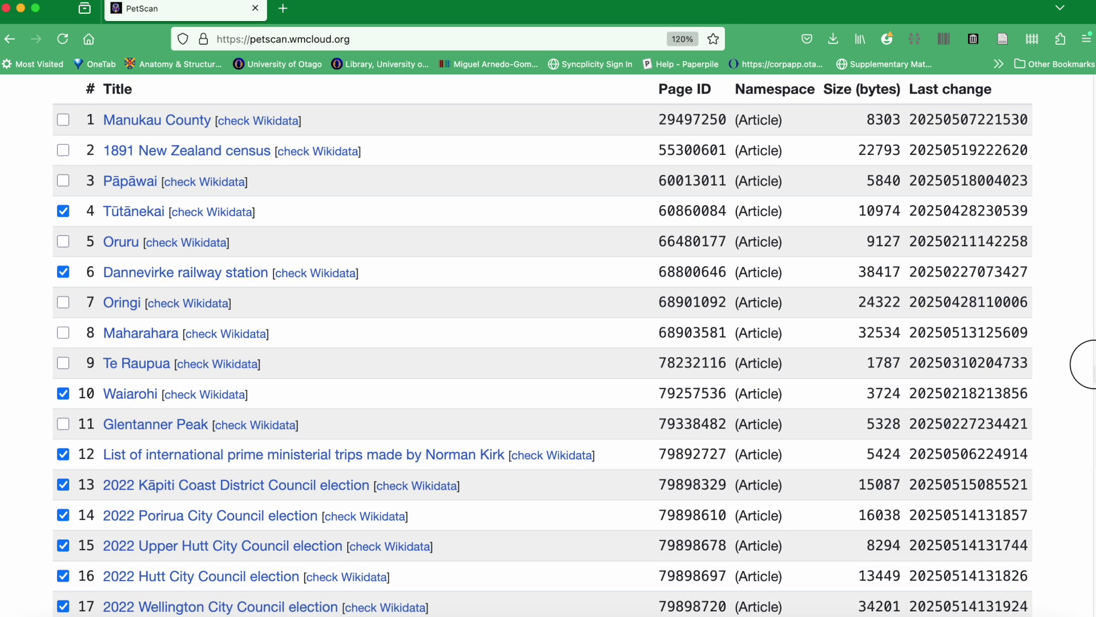
Find the article Jim Henderson (writer) in the results and open its Wikidata check in Duplicity in a separate tab.
scroll(1088, 364, "down", 1)
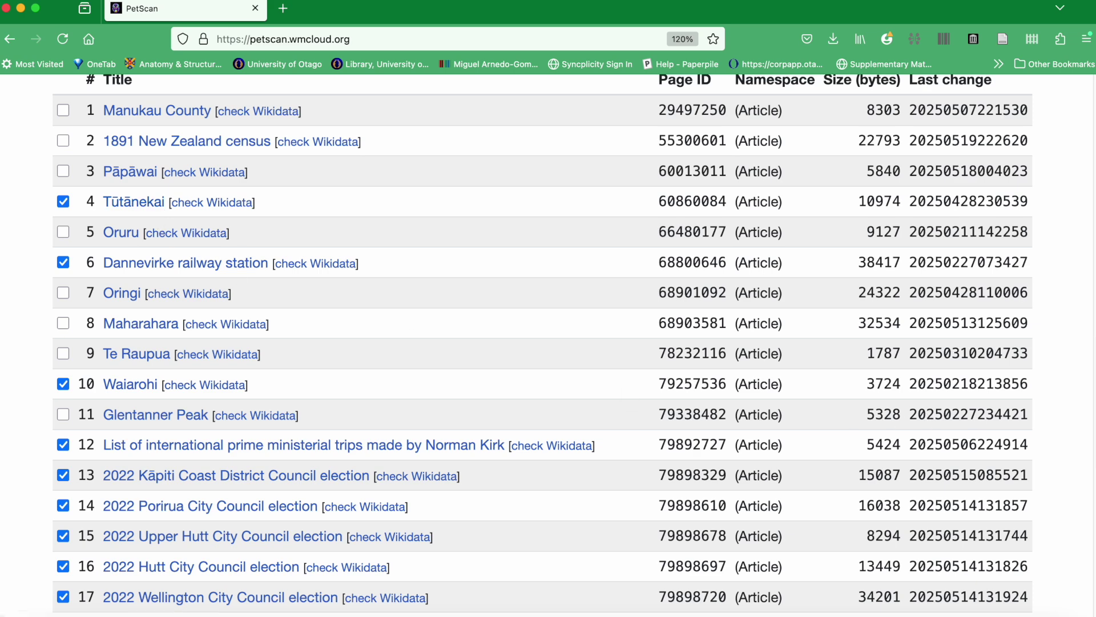
scroll(1082, 399, "down", 10)
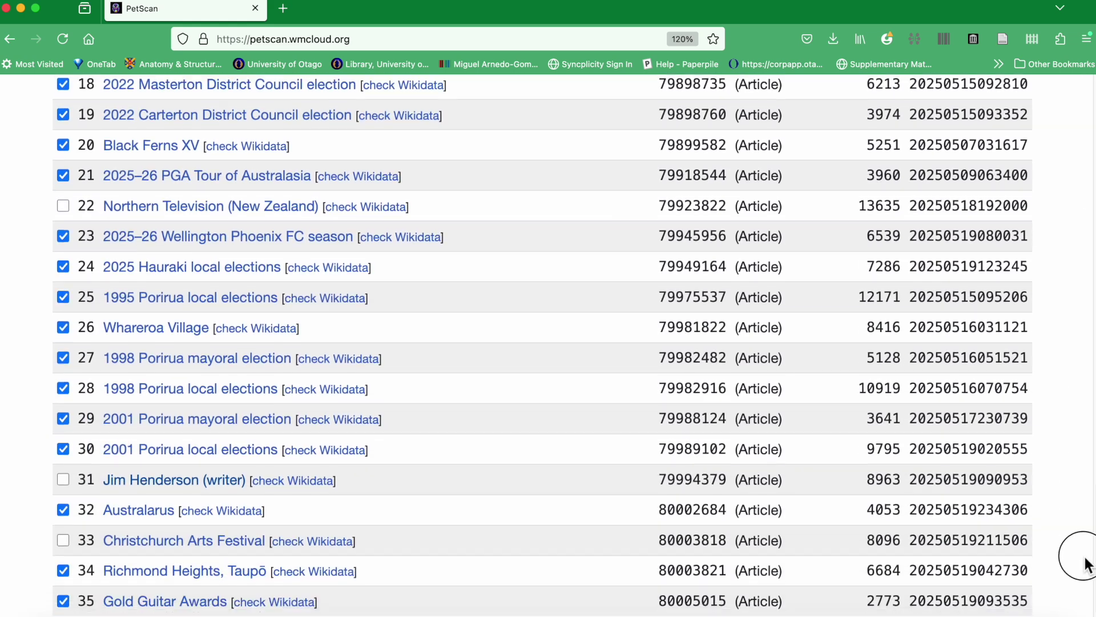
scroll(1085, 562, "down", 1)
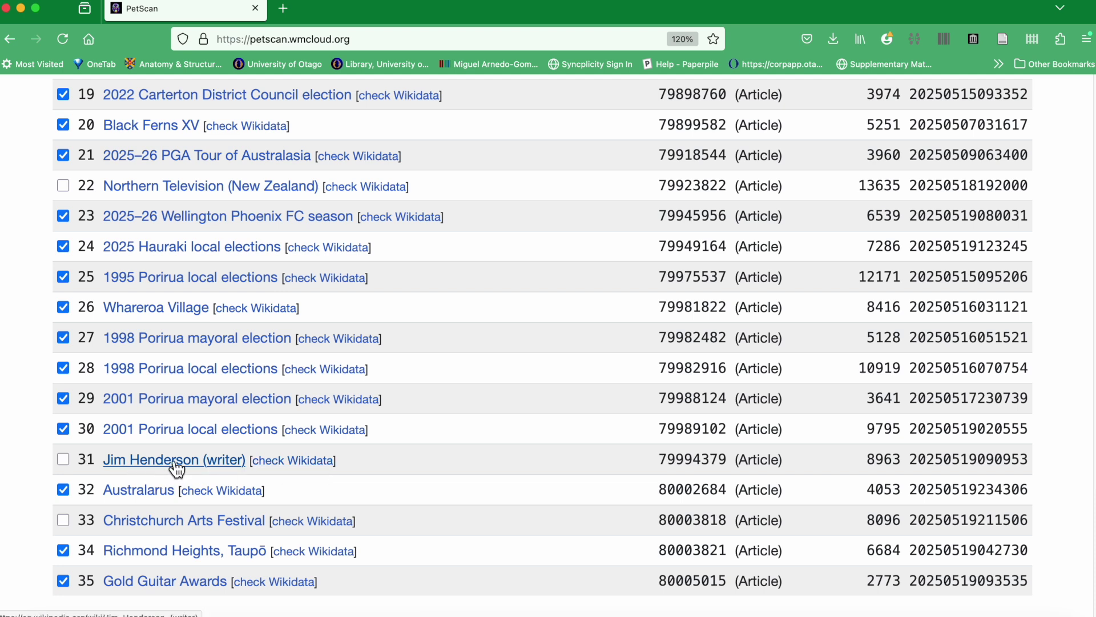
left_click(308, 473, "super")
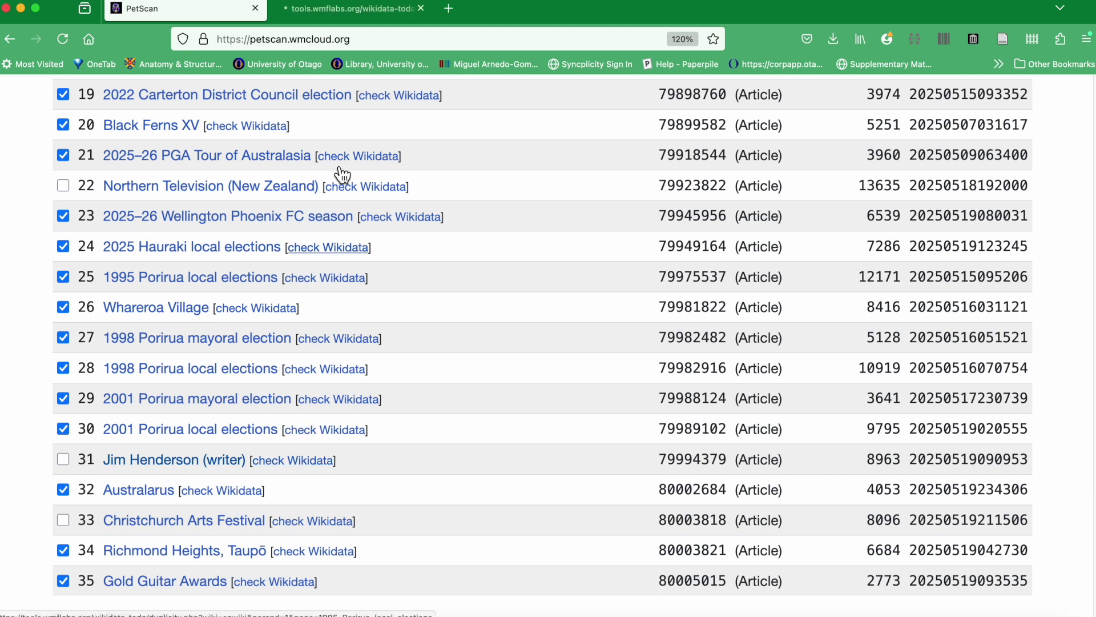
left_click(361, 11)
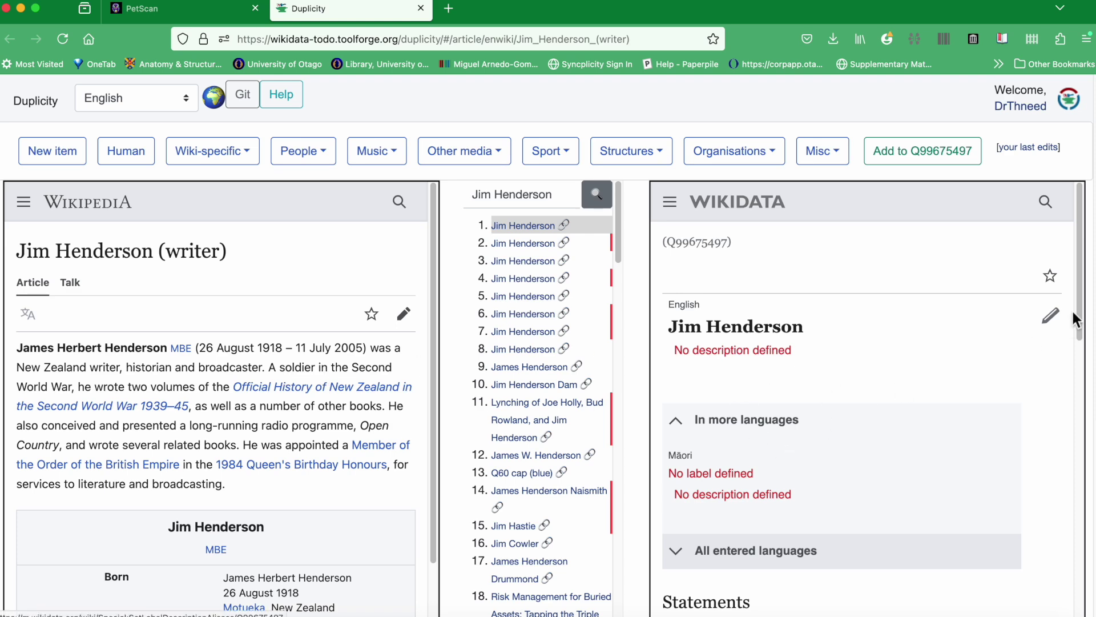
Go through the first five candidate Wikidata items to find the New Zealand writer and radio broadcaster matching the article.
left_click_drag(1083, 297, 1049, 482)
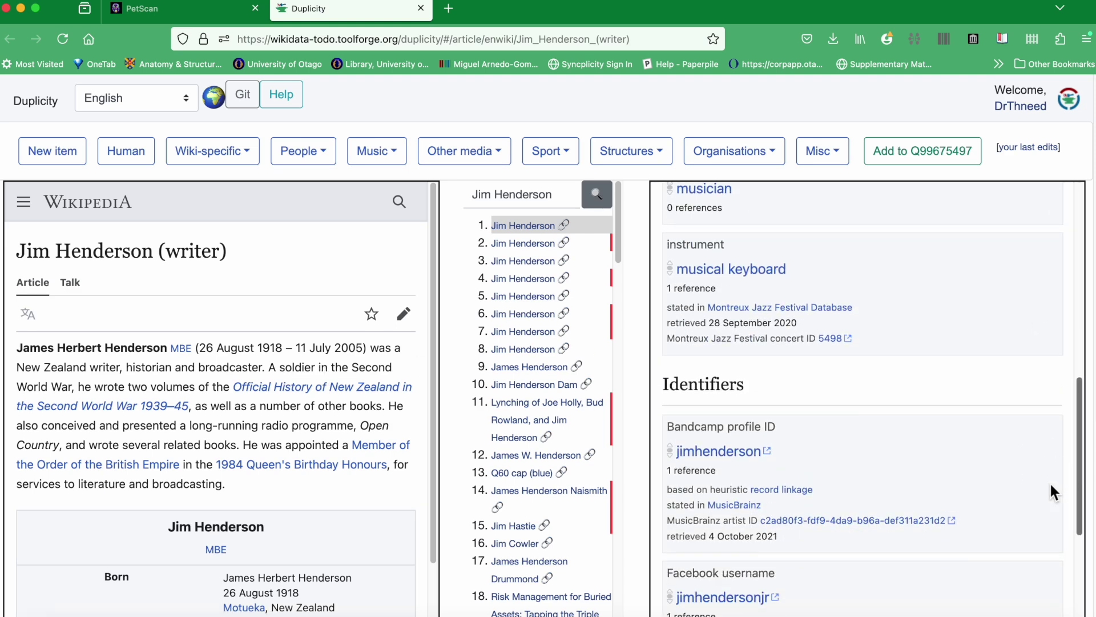
left_click(546, 248)
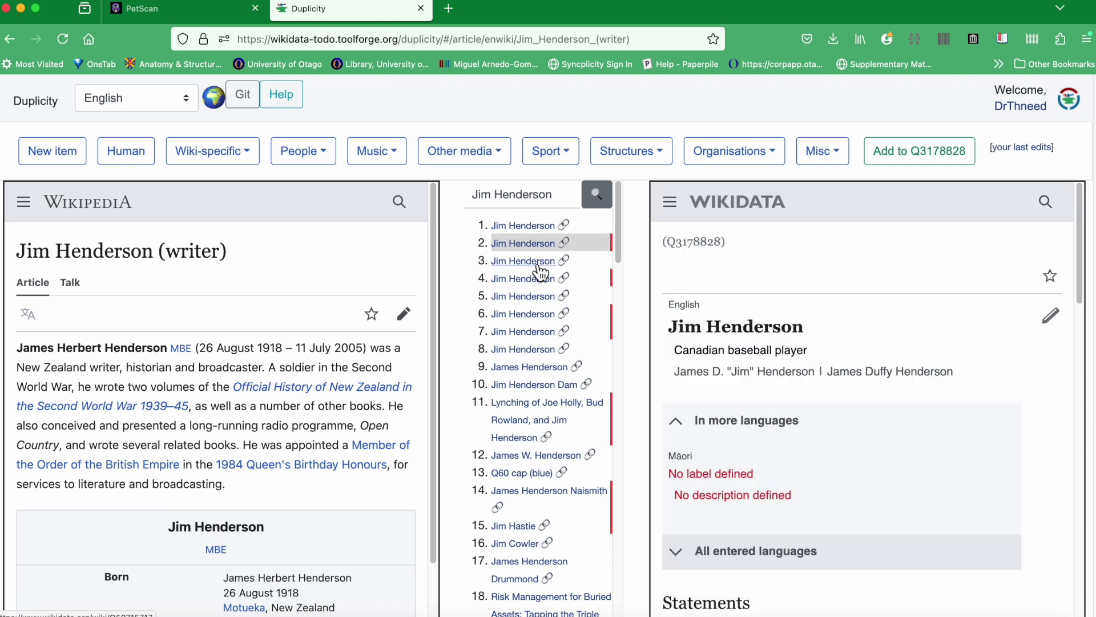
left_click(537, 262)
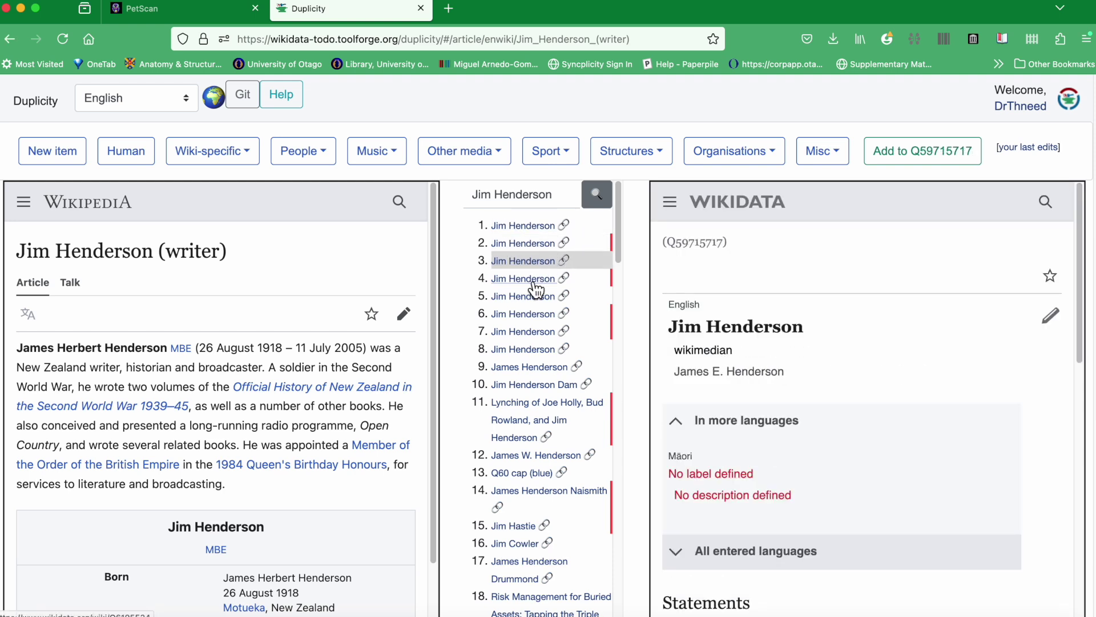
left_click(535, 283)
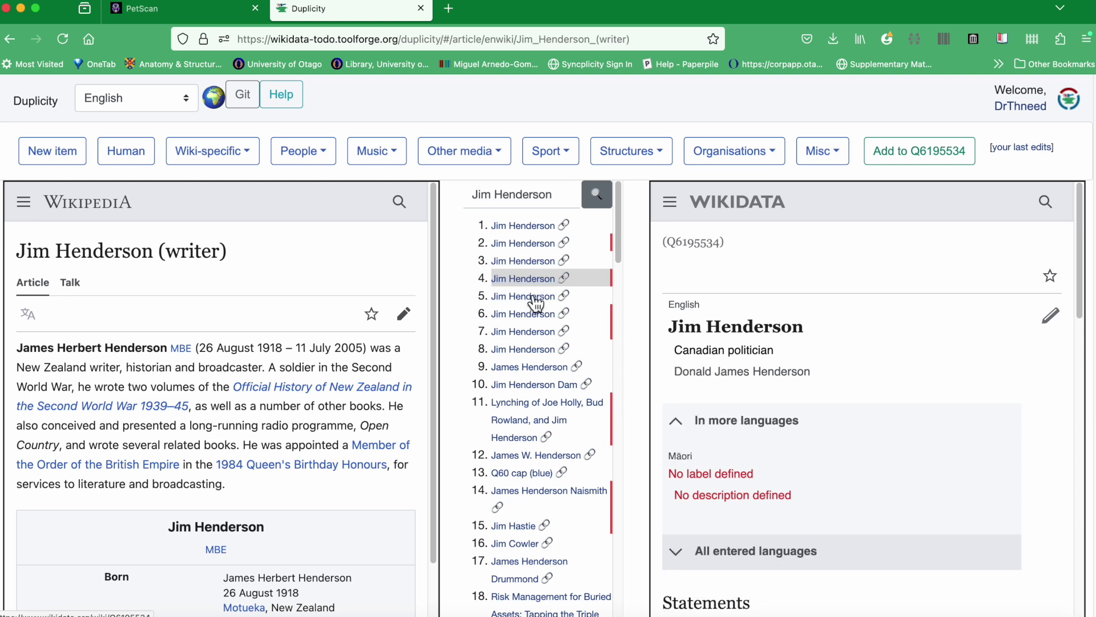
left_click(535, 298)
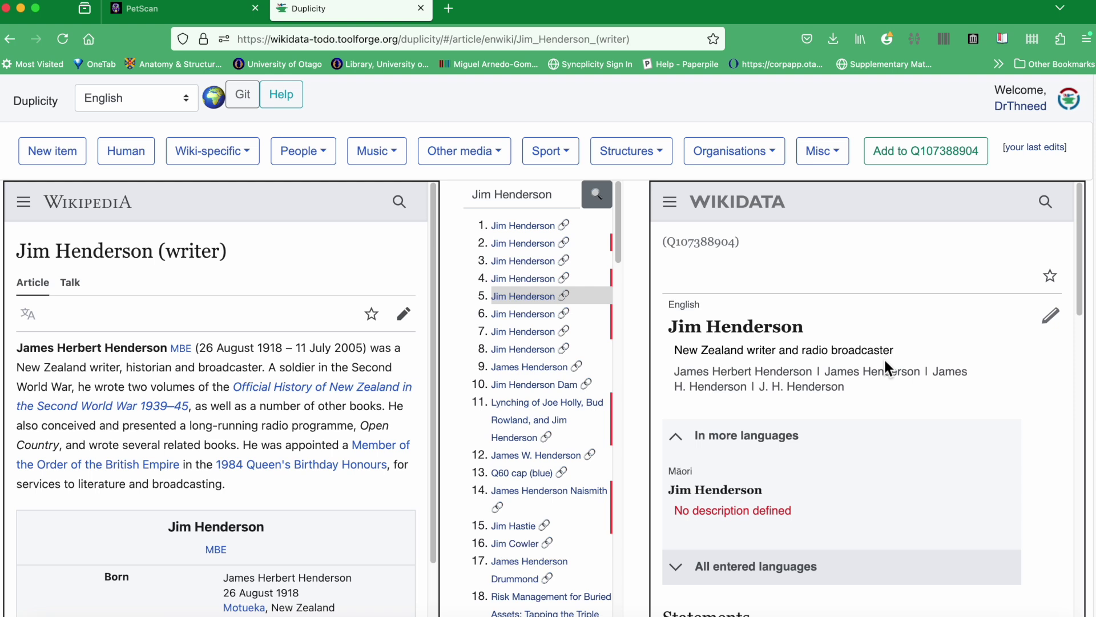
Compare the birth details in the article's infobox and Early life section with the Wikidata item, and add the article to Q107388904.
left_click_drag(1079, 244, 1071, 441)
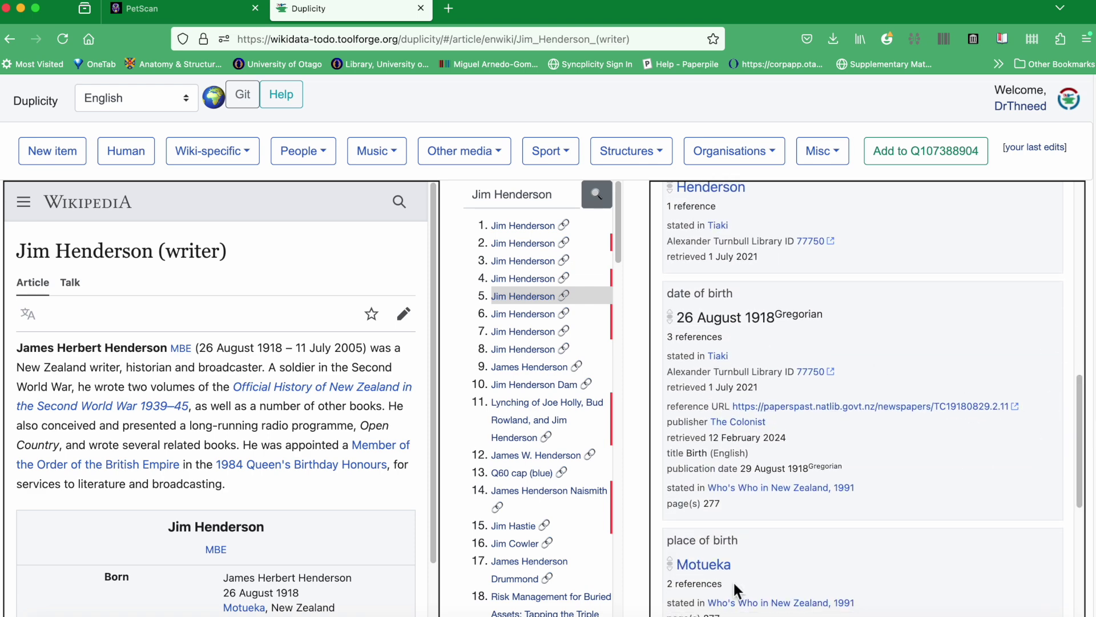
left_click_drag(437, 301, 435, 494)
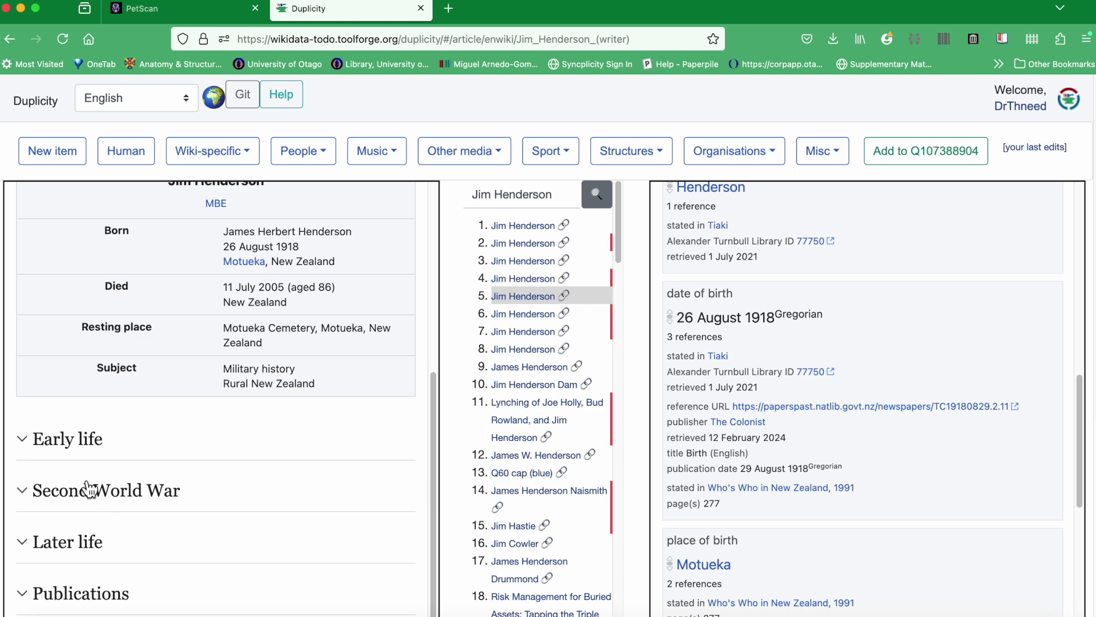
left_click(36, 439)
left_click_drag(437, 405, 437, 473)
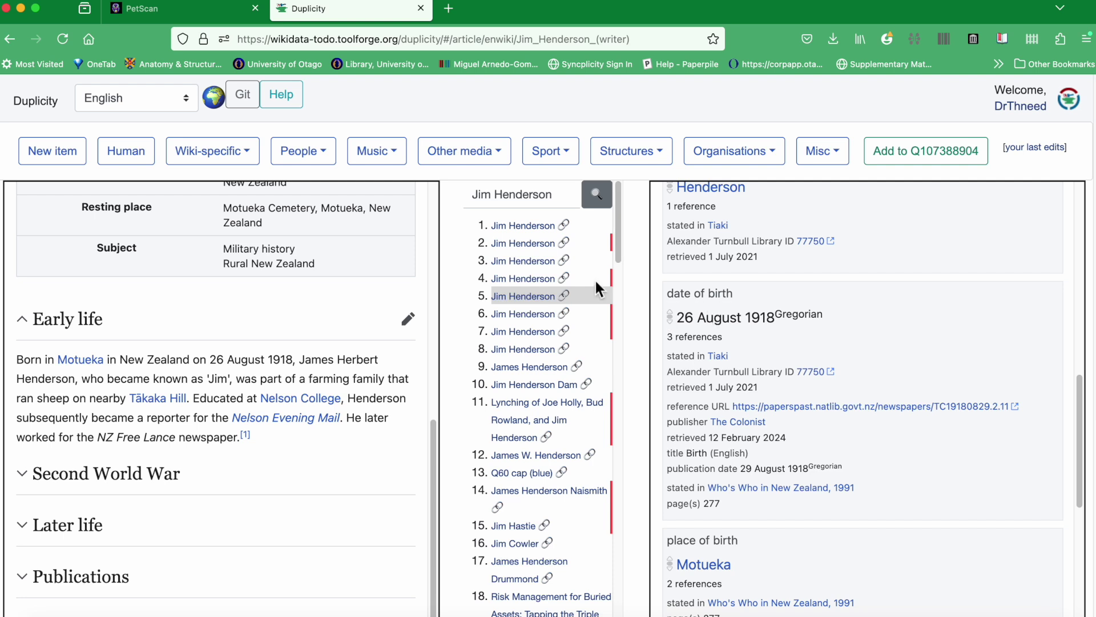
left_click(898, 153)
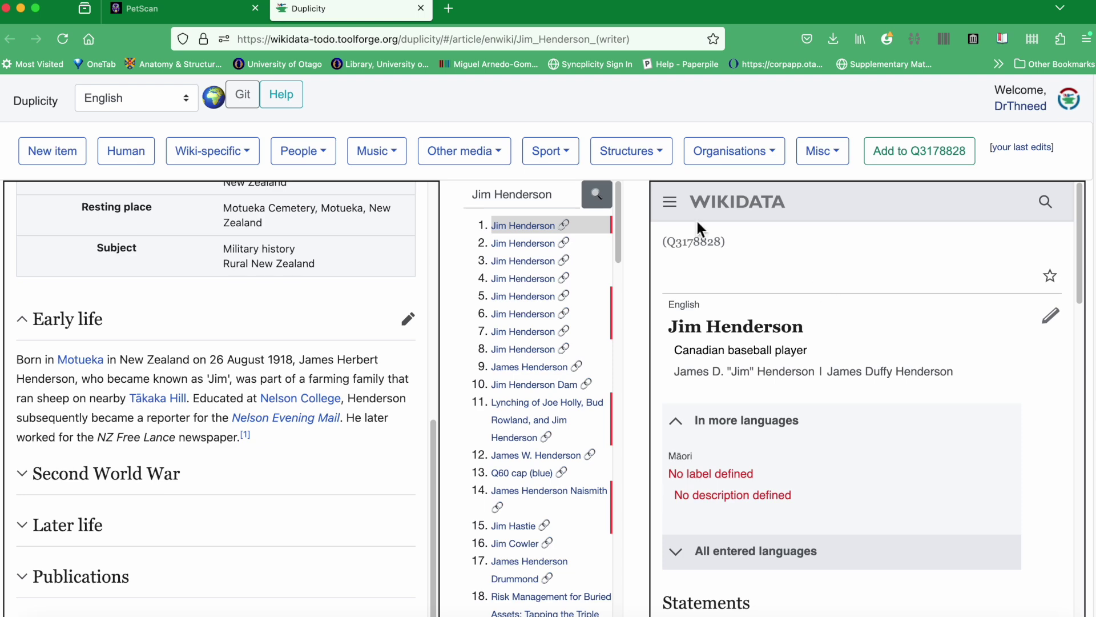
Return to PetScan and start a blank query on Wikimedia Commons that includes the File namespace.
mouse_move(197, 12)
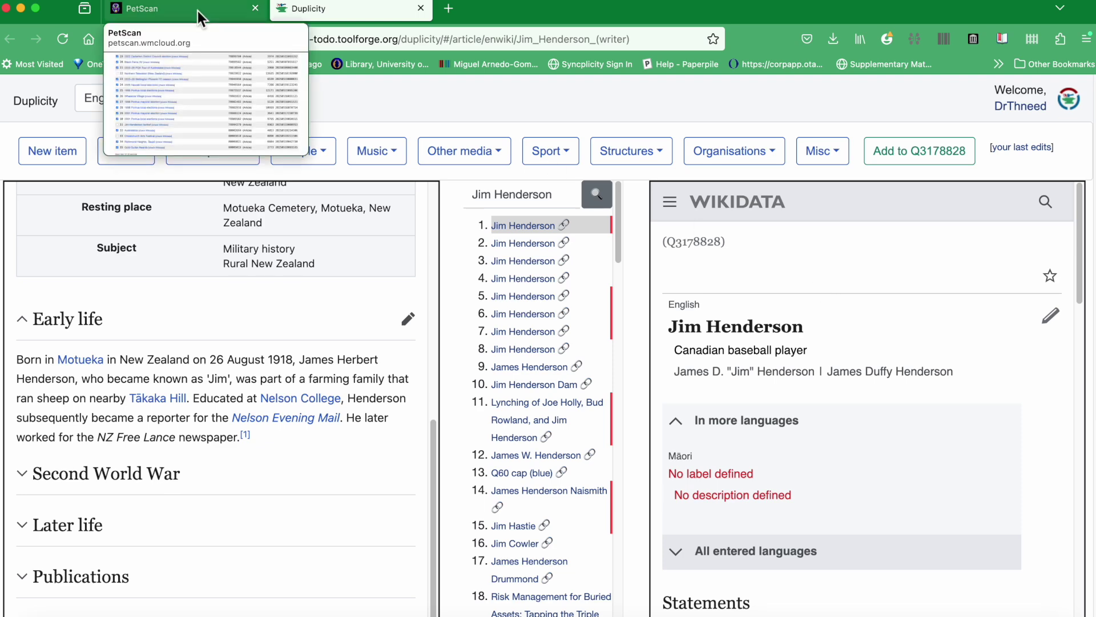
left_click(198, 12)
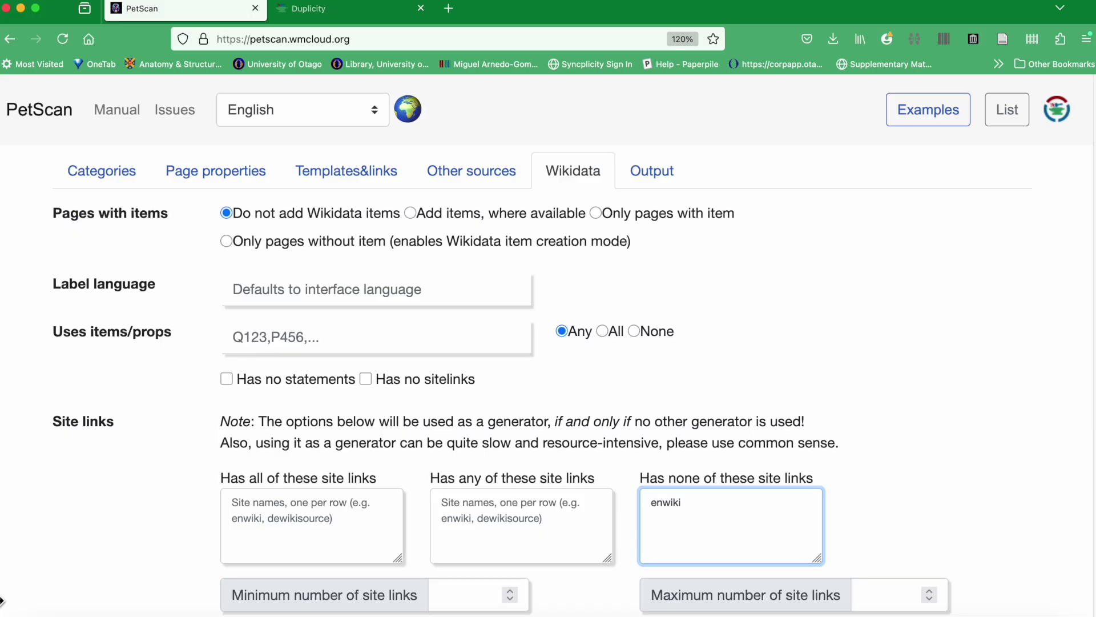
left_click(44, 121)
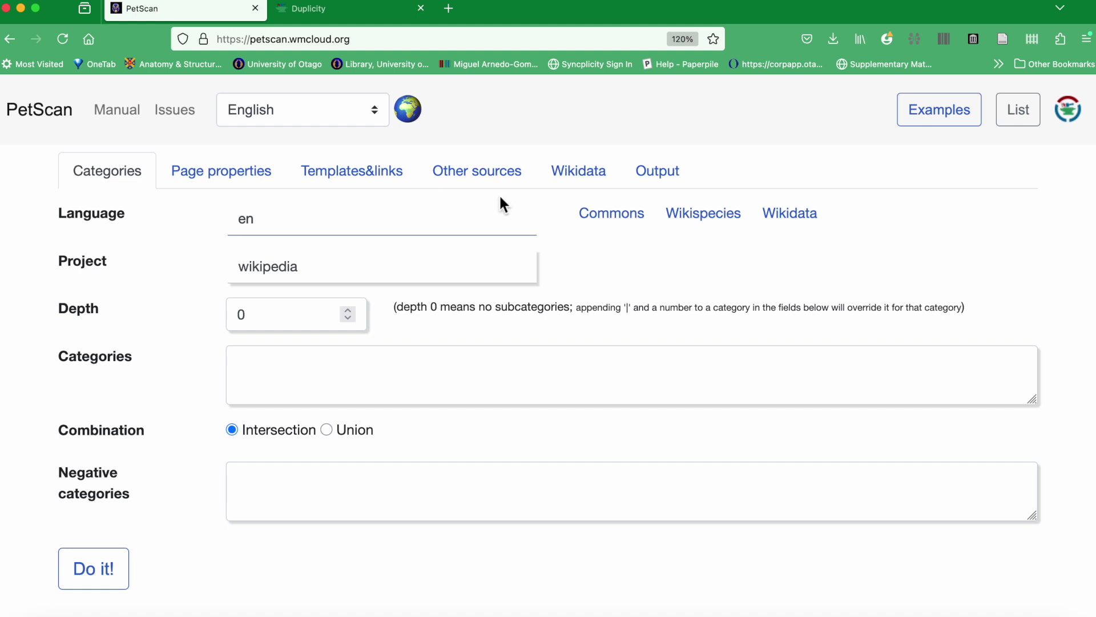
left_click(612, 222)
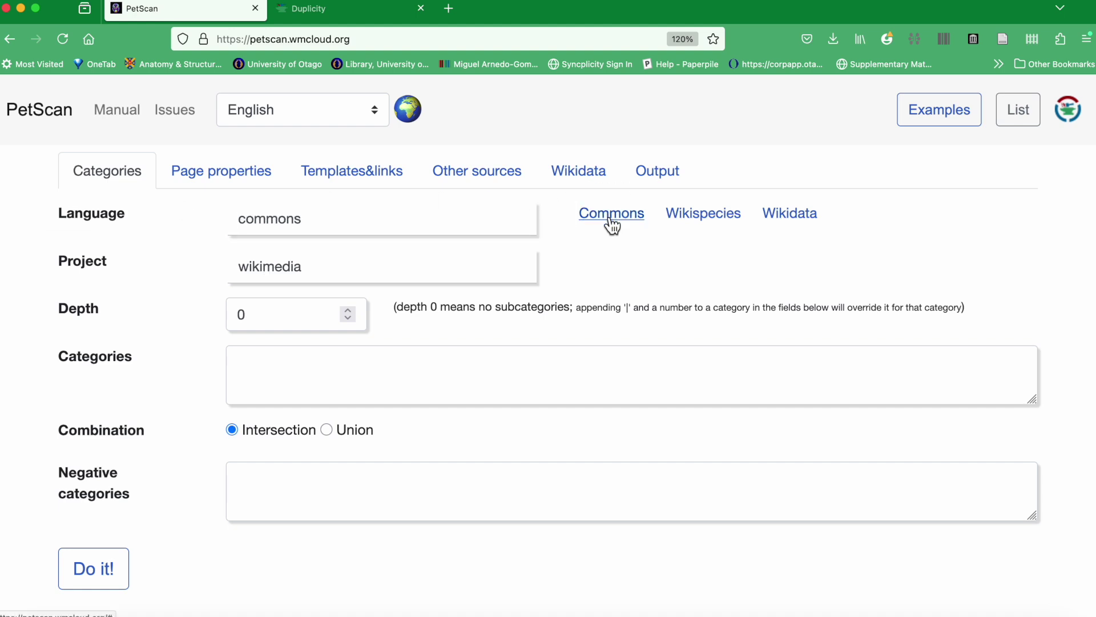
left_click(266, 181)
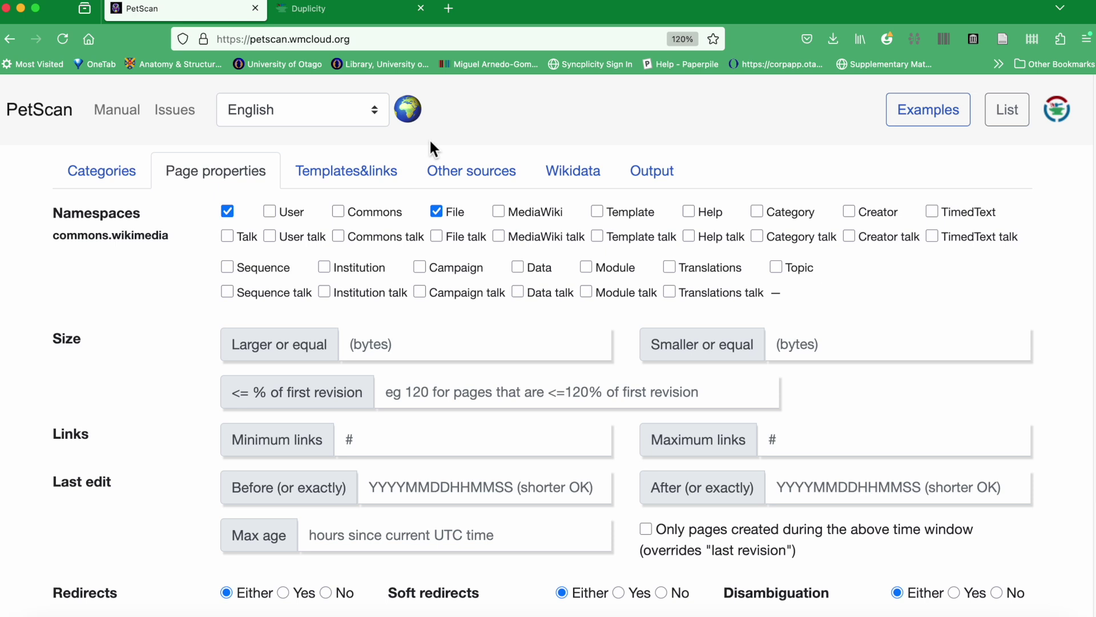
Under other sources, enter the search query haswbstatement:P31=Q365552 haswbstatement:P180=Q7246.
left_click(482, 185)
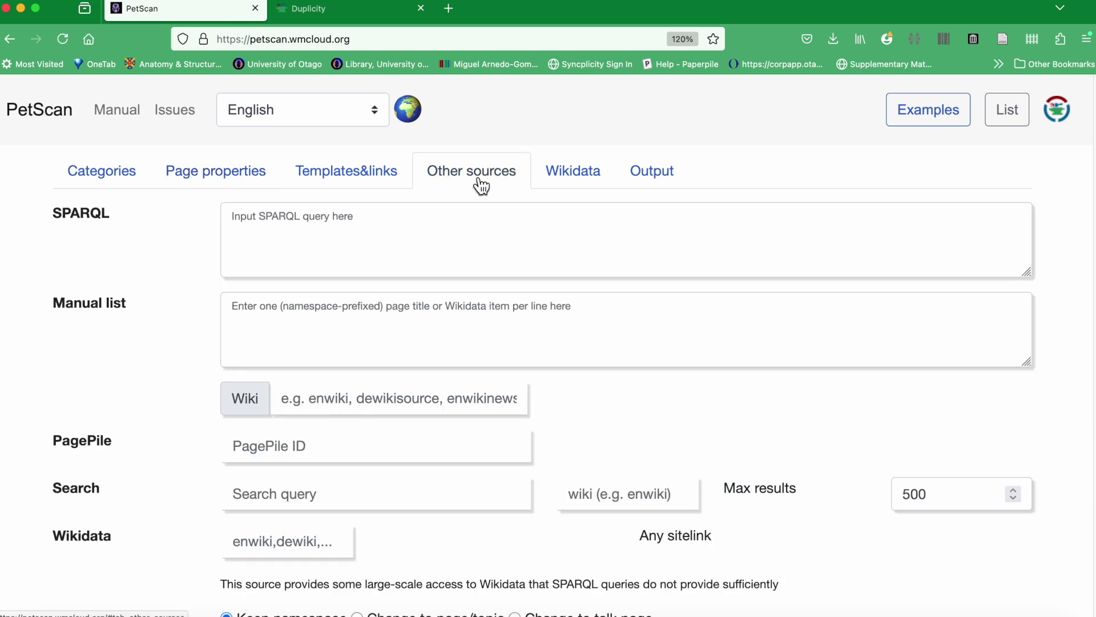
left_click(260, 501)
type("haswbstatement:P31=Q365552 haswbstatement:P180=Q7246")
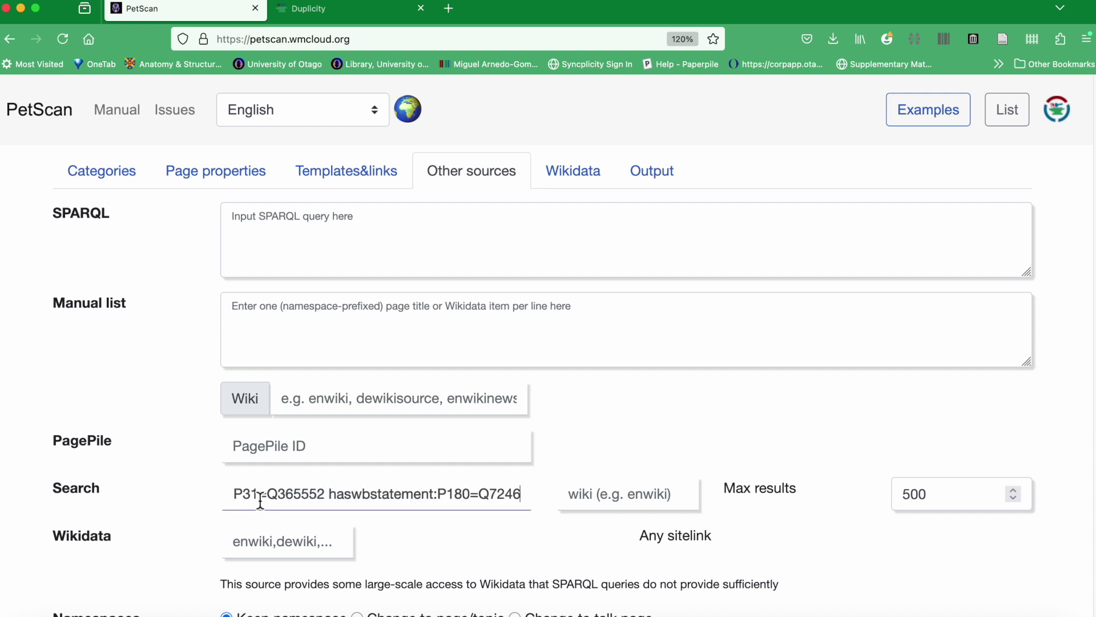
Review both parts of the search query, the P31 statement and the P180 depicts statement.
left_click(237, 499)
key("Left")
key("Left")
key("Left")
key("Left")
key("Left")
key("Left")
key("Left")
key("Left")
key("Left")
key("Left")
key("Left")
key("Left")
key("Left")
key("Left")
key("Left")
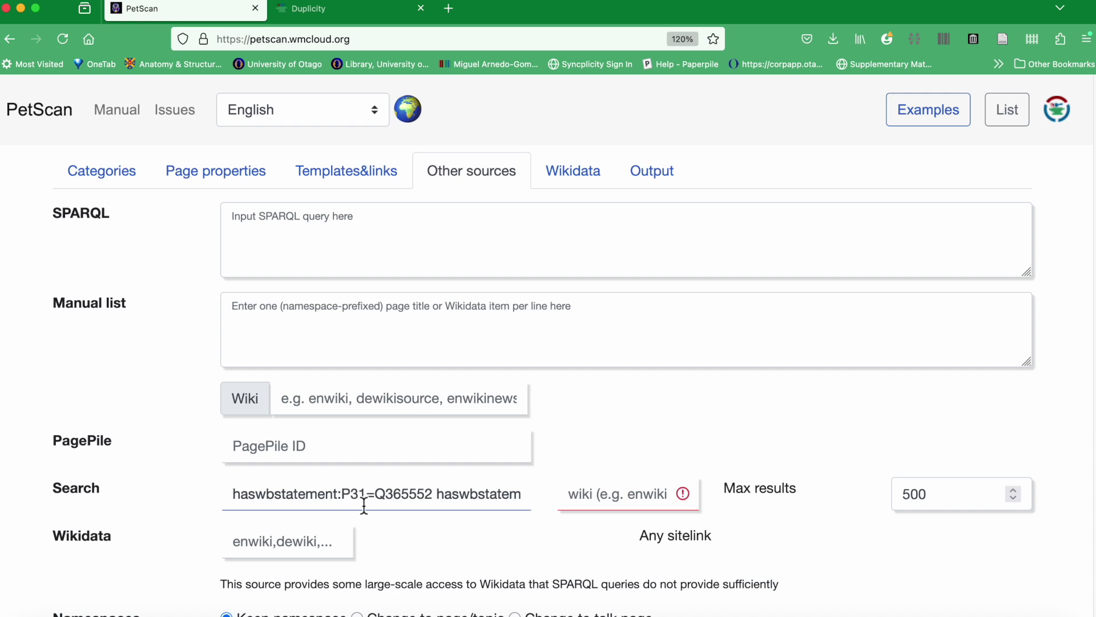
left_click(438, 495)
left_click_drag(438, 494, 557, 492)
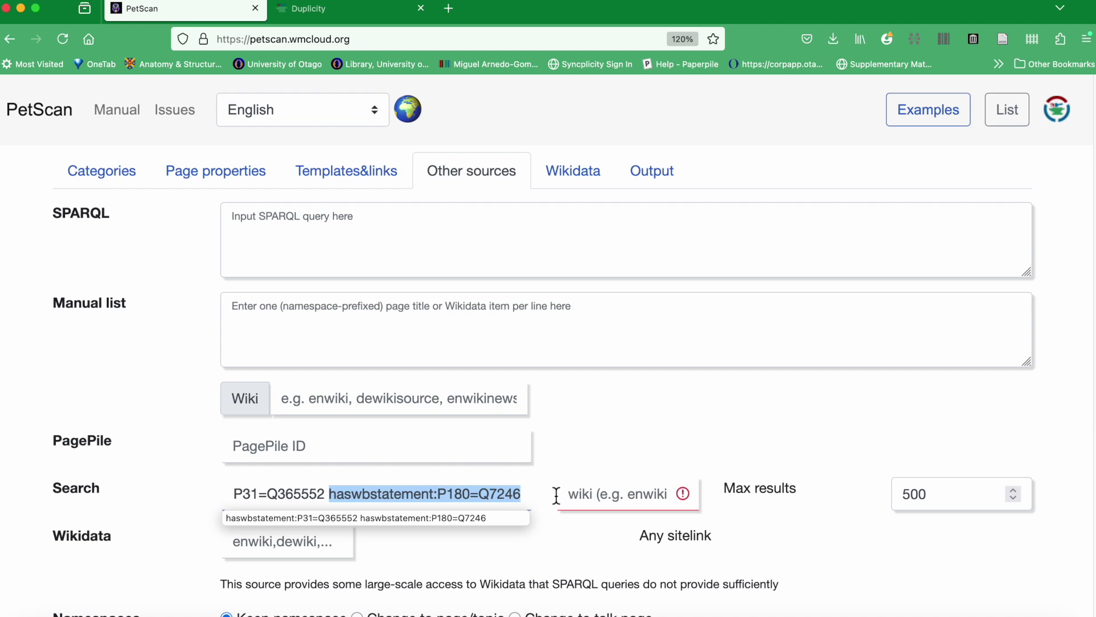
left_click(415, 494)
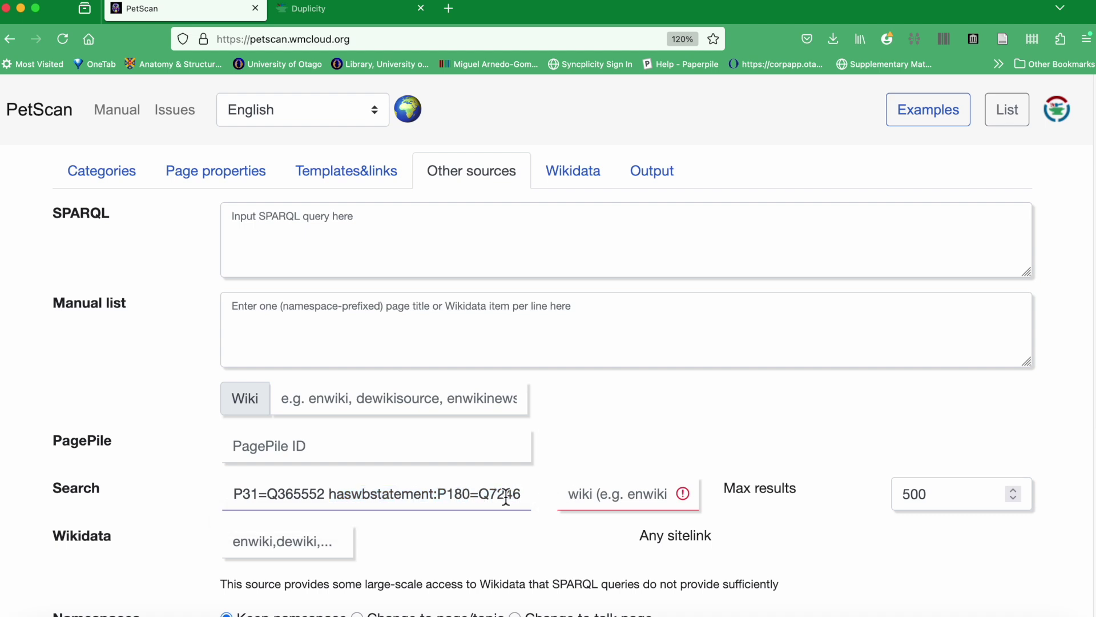
Set the wiki for the search to commonswiki and run the query.
left_click(588, 502)
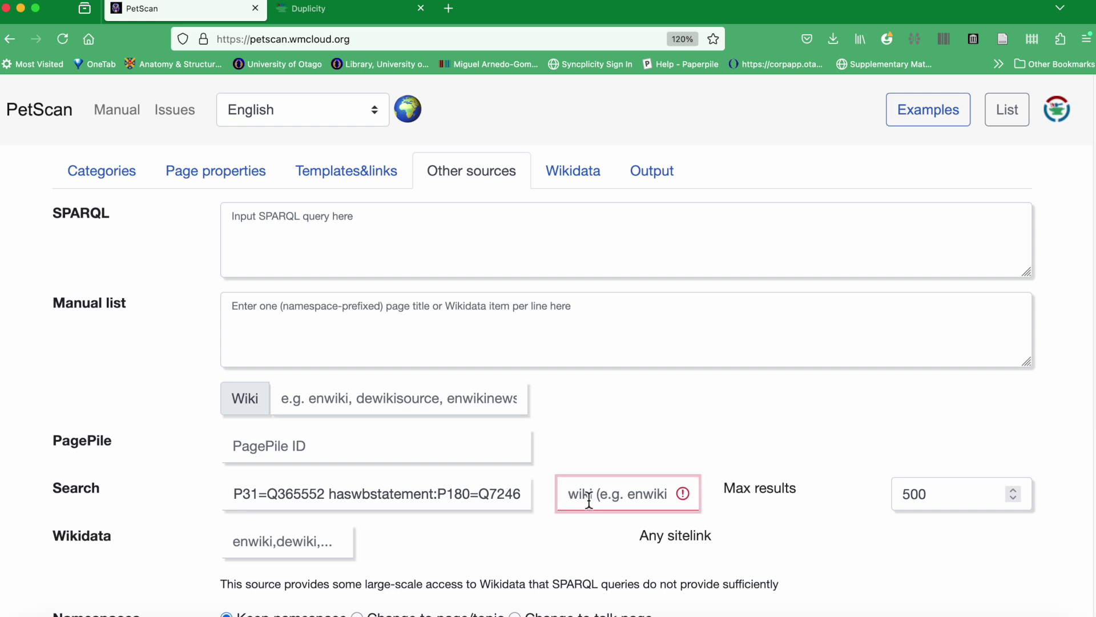
type("commonswiki")
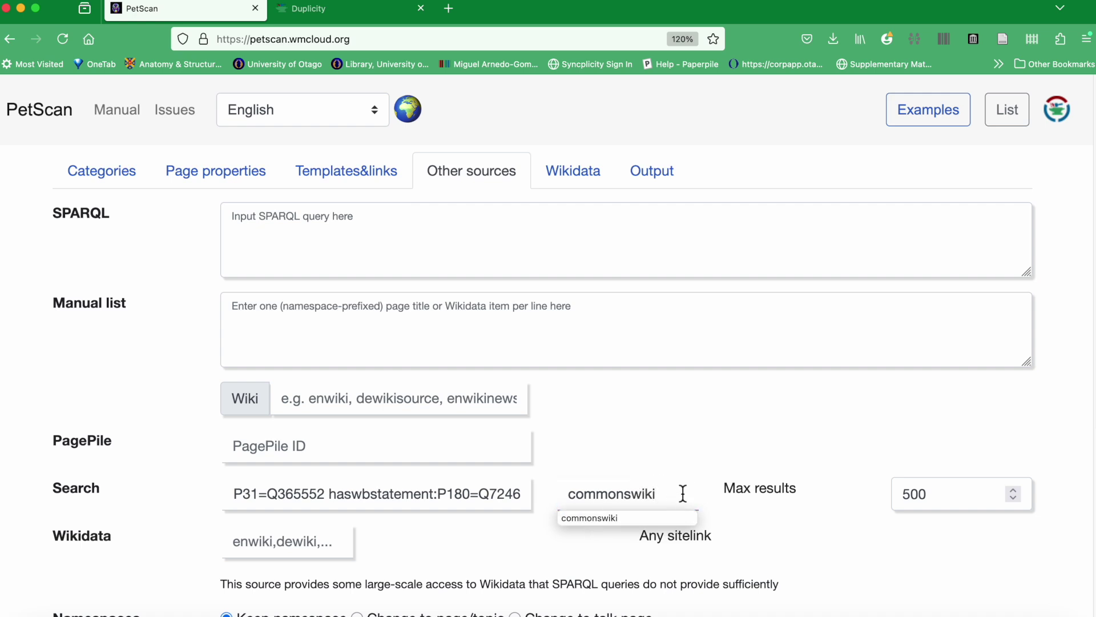
left_click(690, 435)
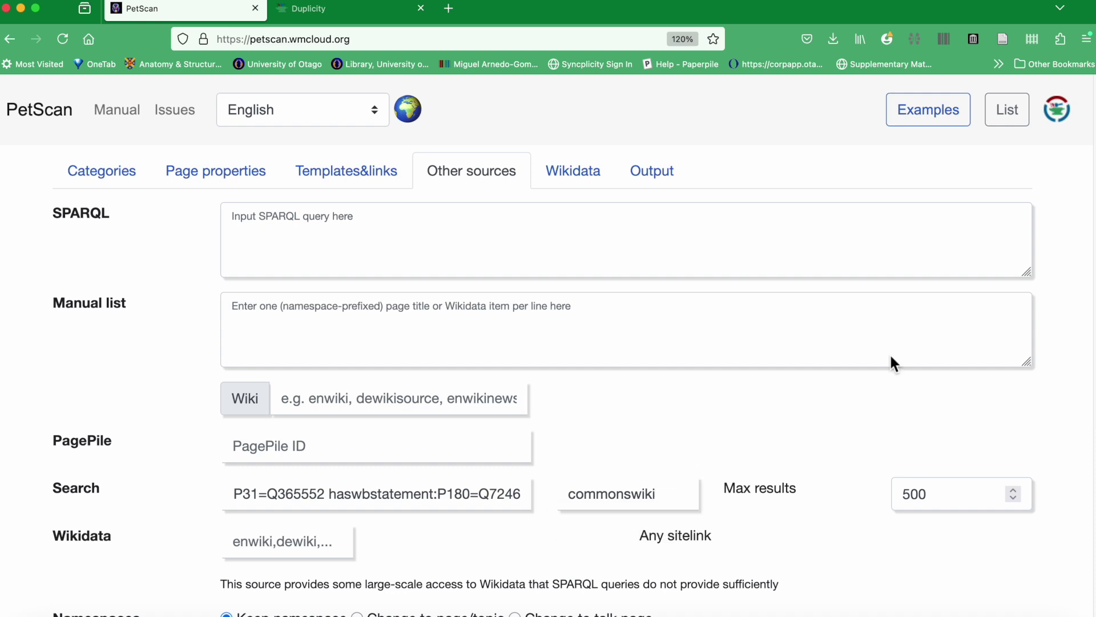
scroll(1087, 271, "down", 5)
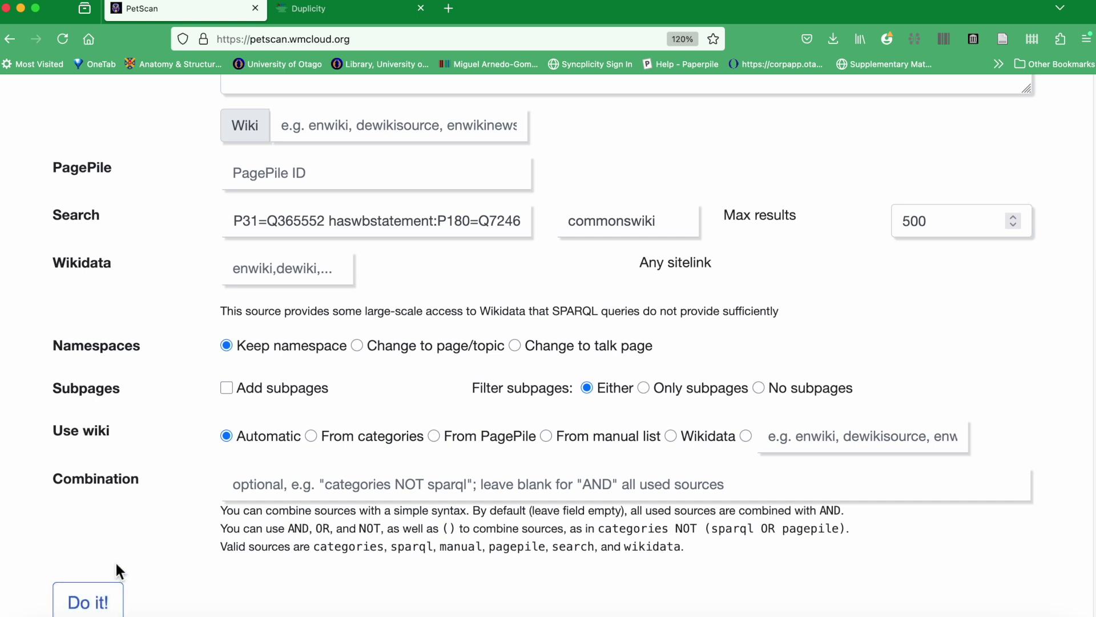
left_click(90, 601)
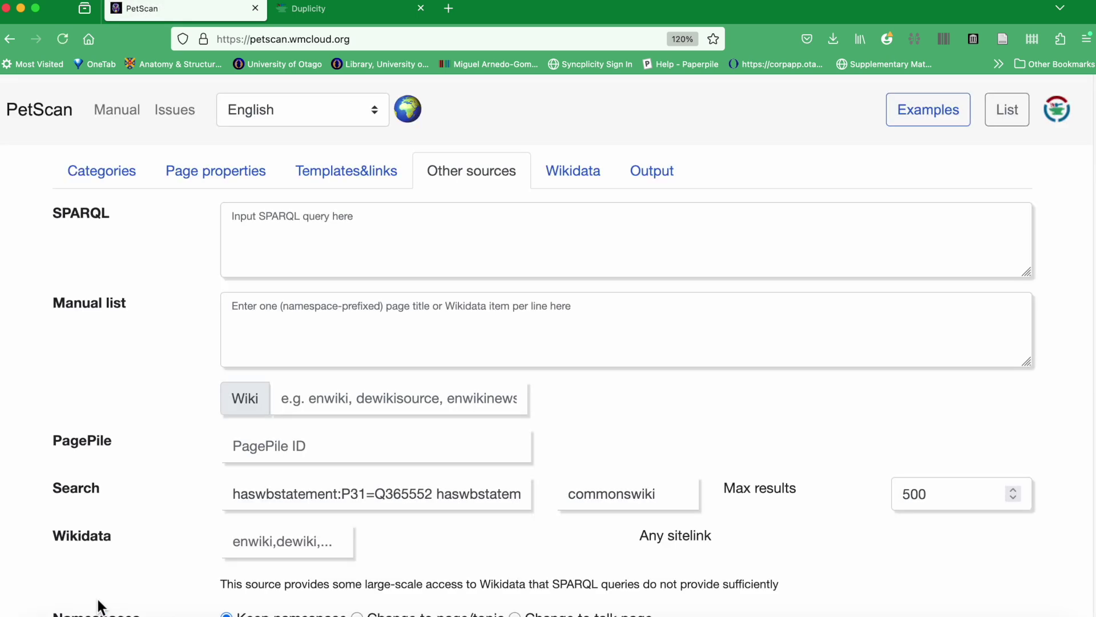
Show the resulting Commons files as thumbnails, look through the images and return to the query form.
left_click_drag(1085, 137, 1095, 348)
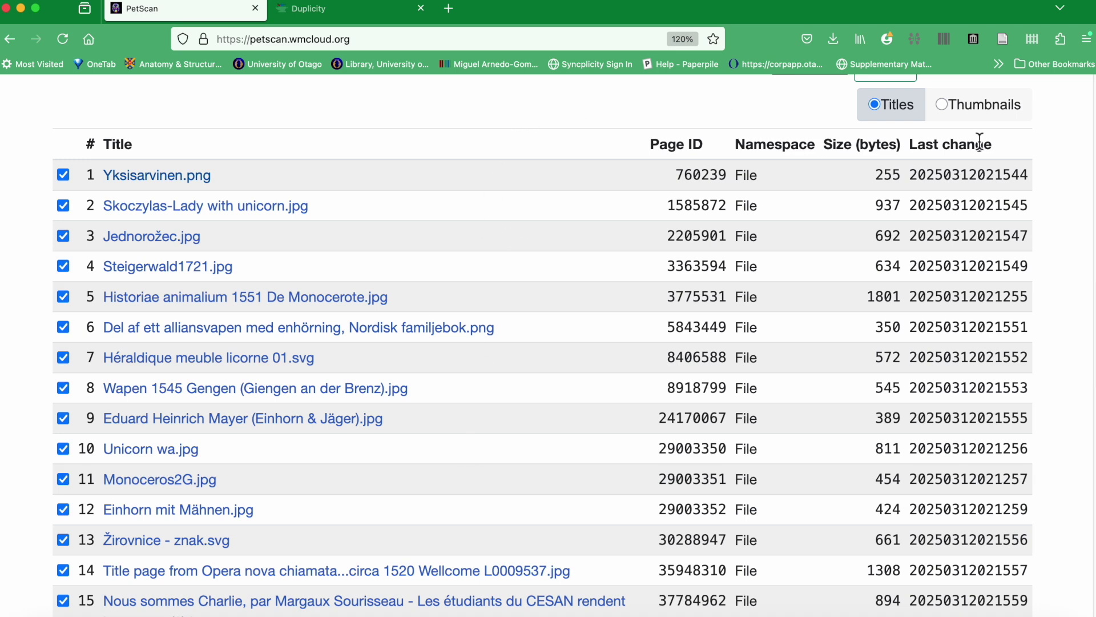
left_click(943, 105)
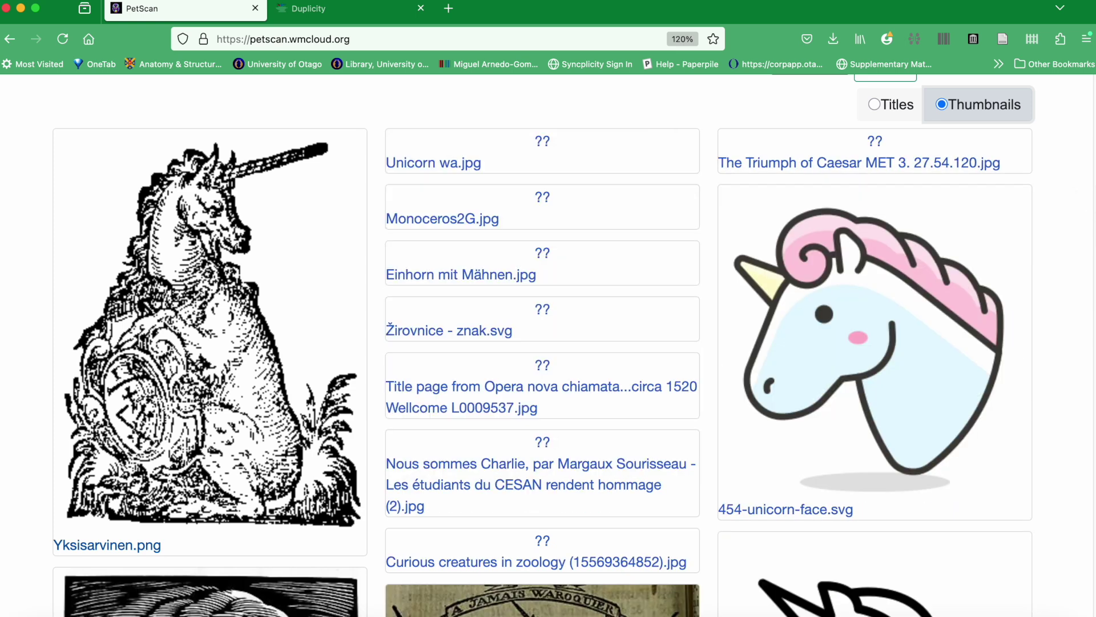
scroll(1085, 194, "up", 3)
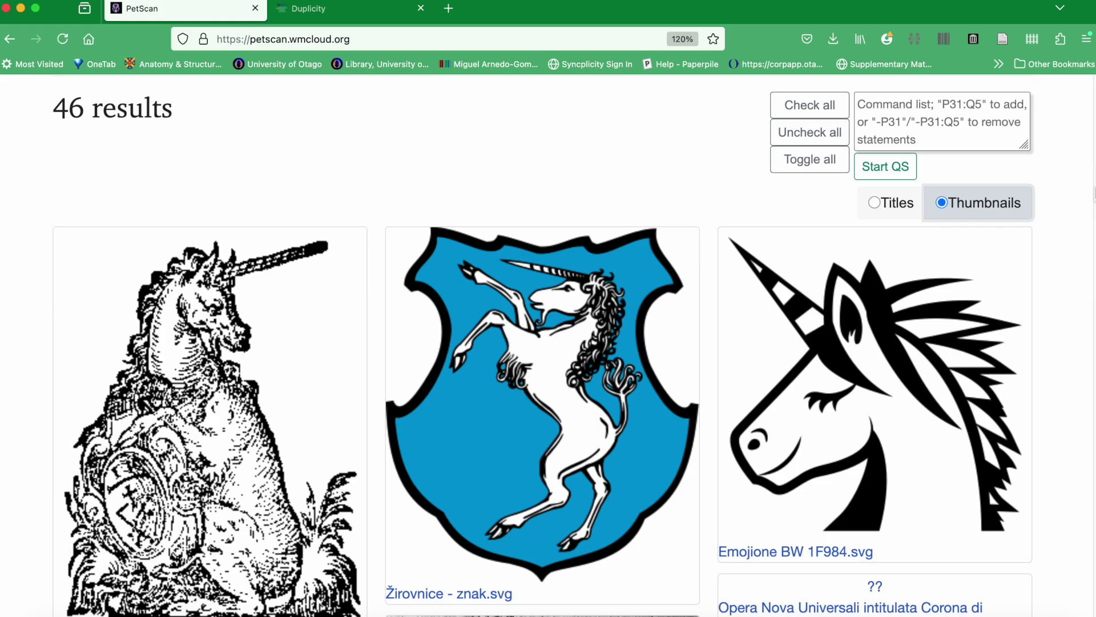
scroll(1093, 226, "down", 10)
left_click_drag(1088, 227, 316, 57)
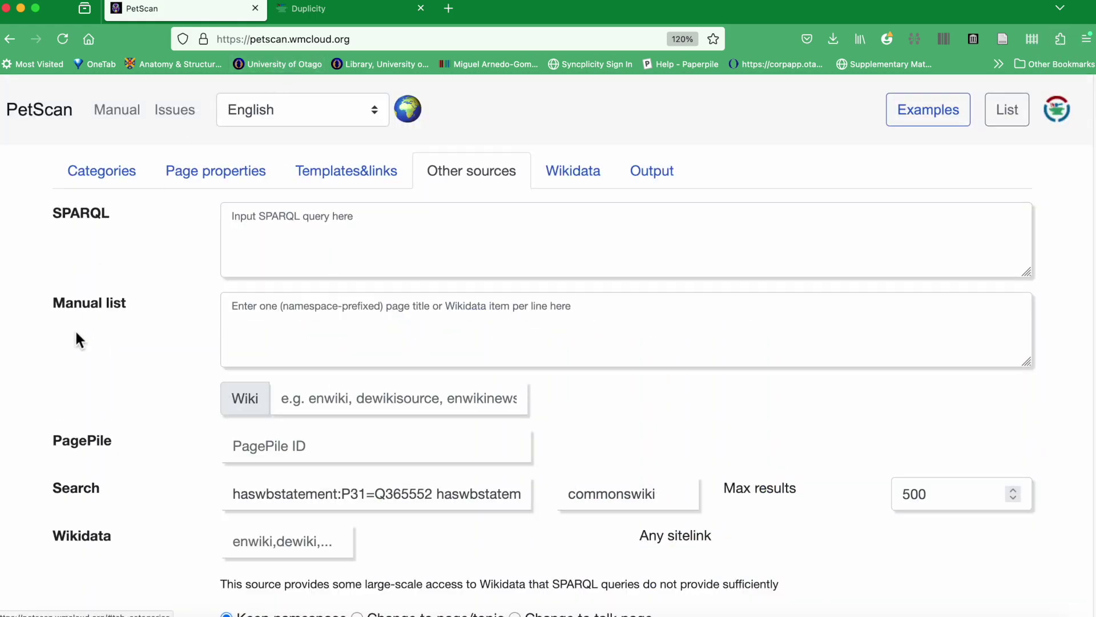